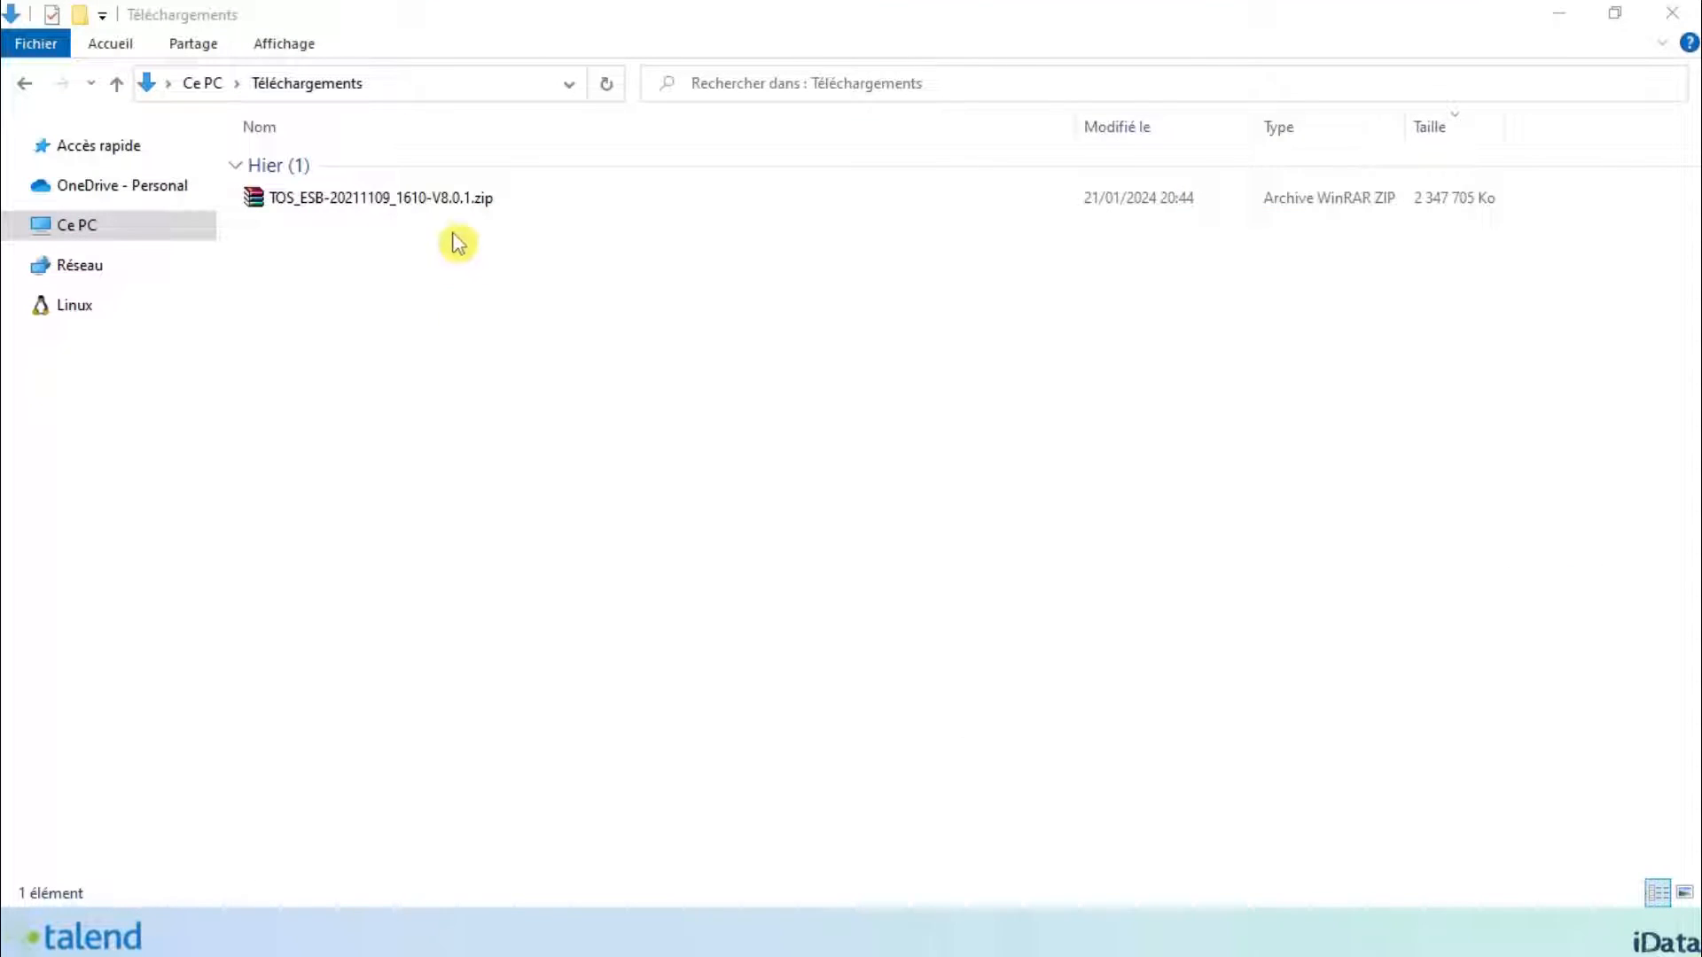
- Move TOS_ESB-20211109_1610-V8.0.1.zip from the Downloads folder into the Talend ESB folder on Local Disk (E:)
{"action": "left_click", "coordinate": [447, 201]}
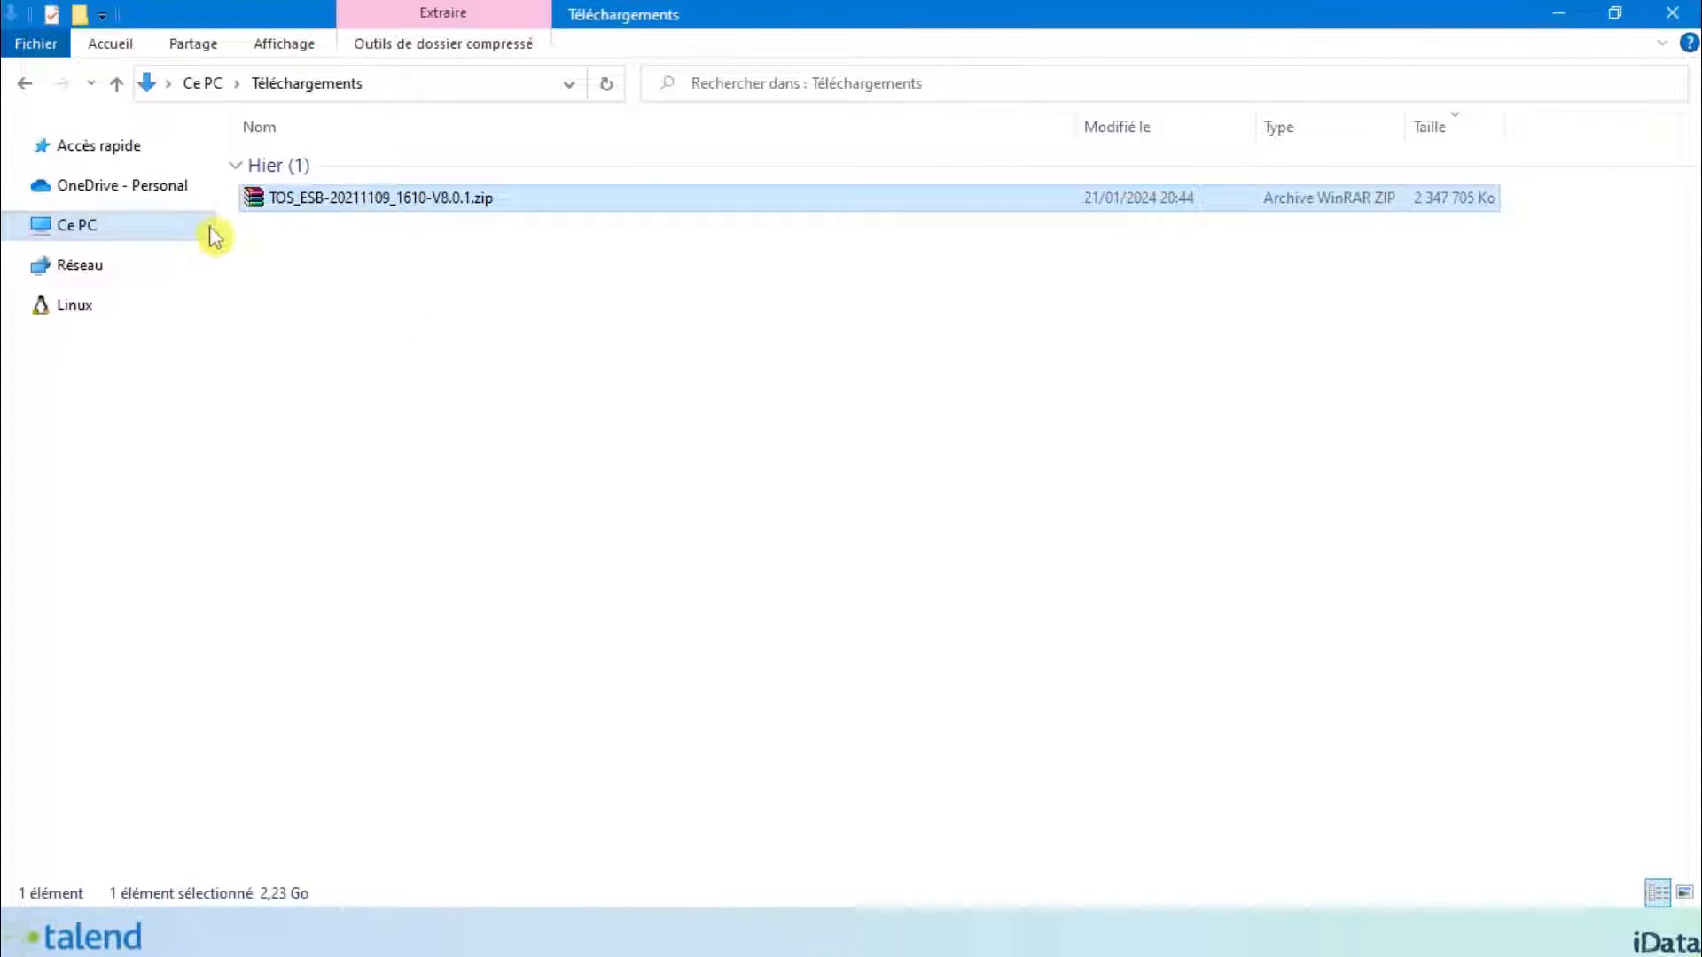
{"action": "right_click", "coordinate": [383, 198]}
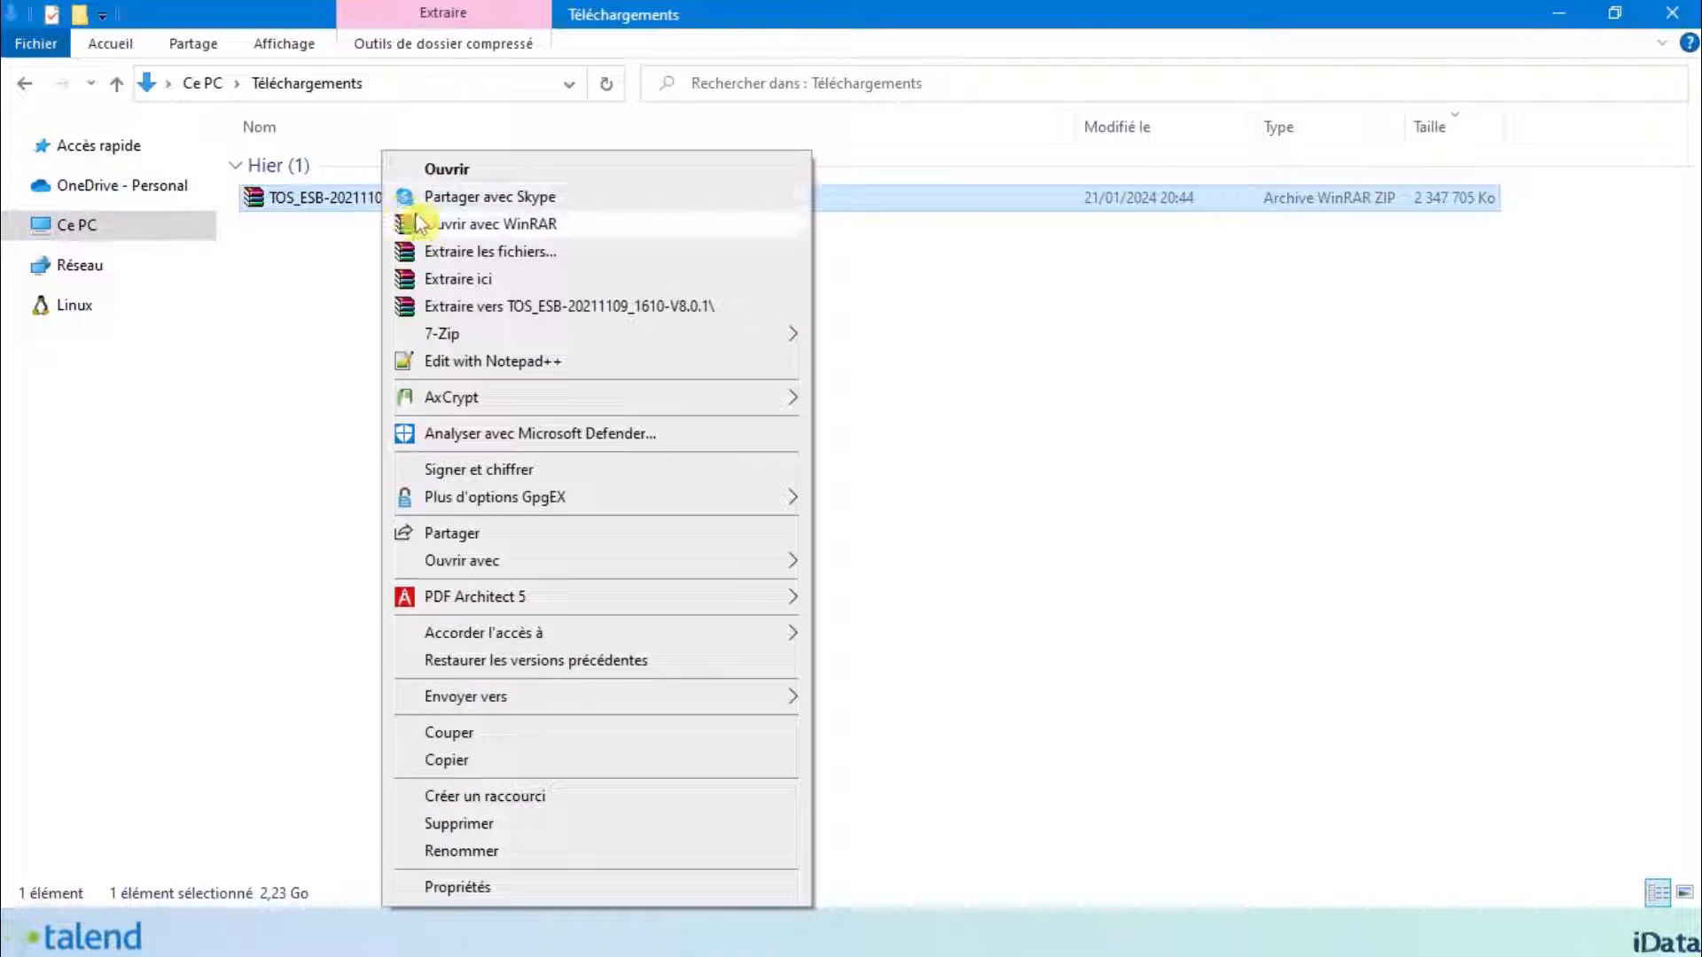
{"action": "left_click", "coordinate": [449, 732]}
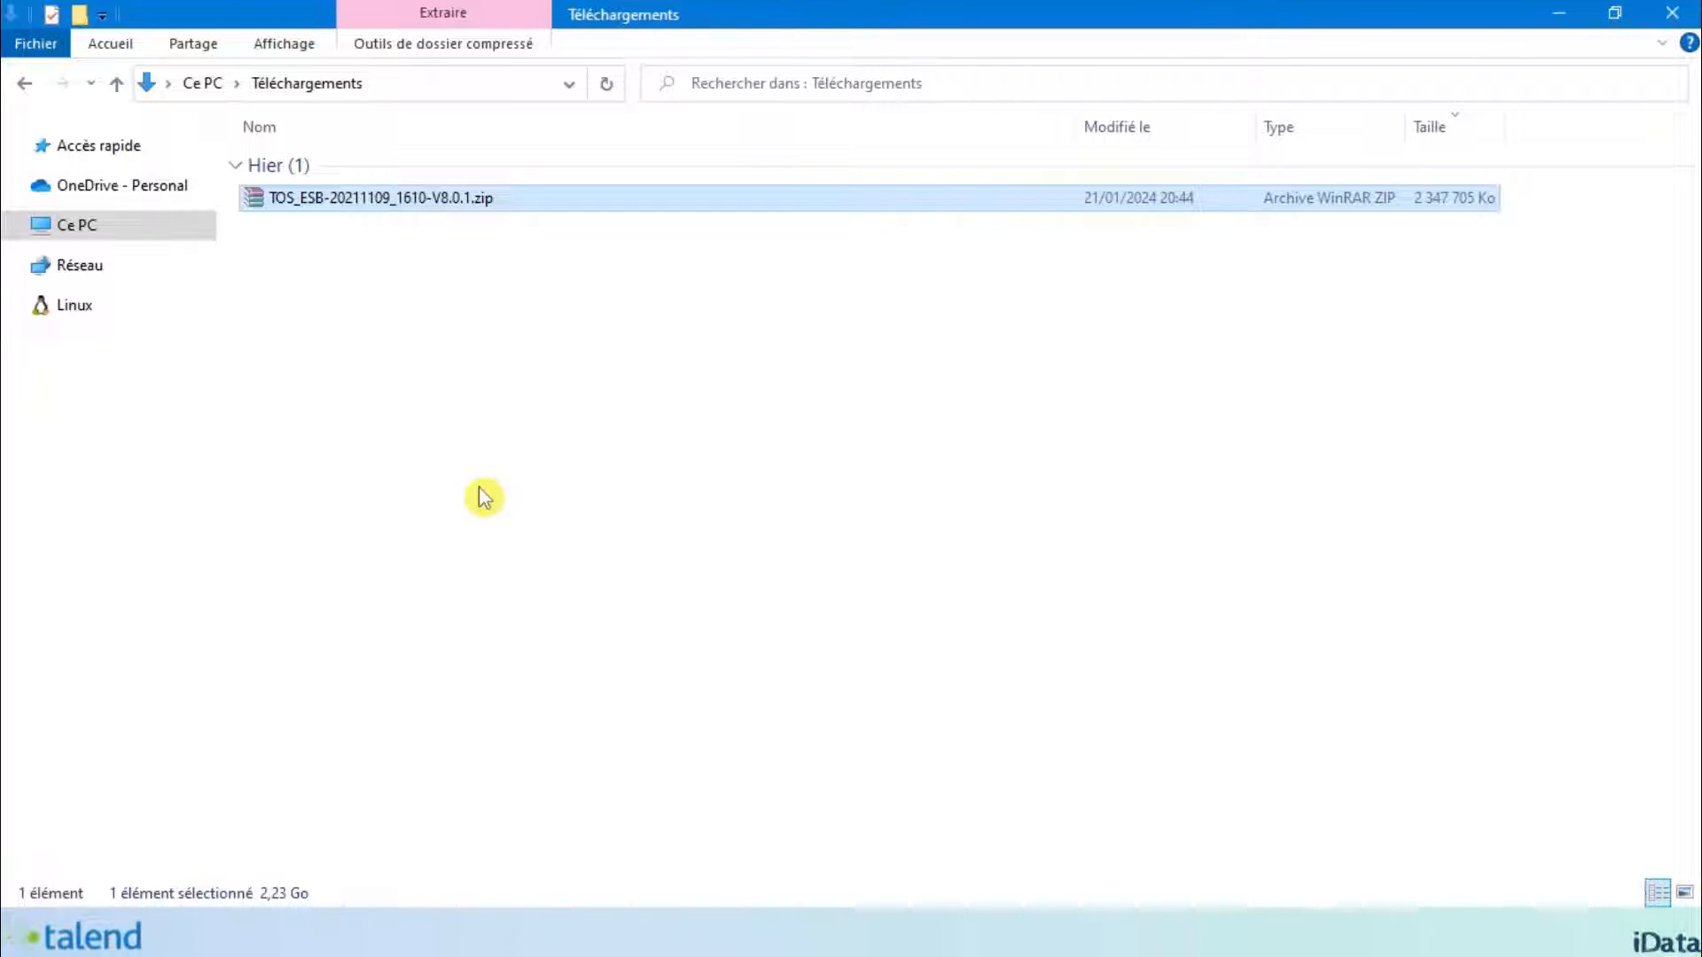
{"action": "left_click", "coordinate": [441, 266]}
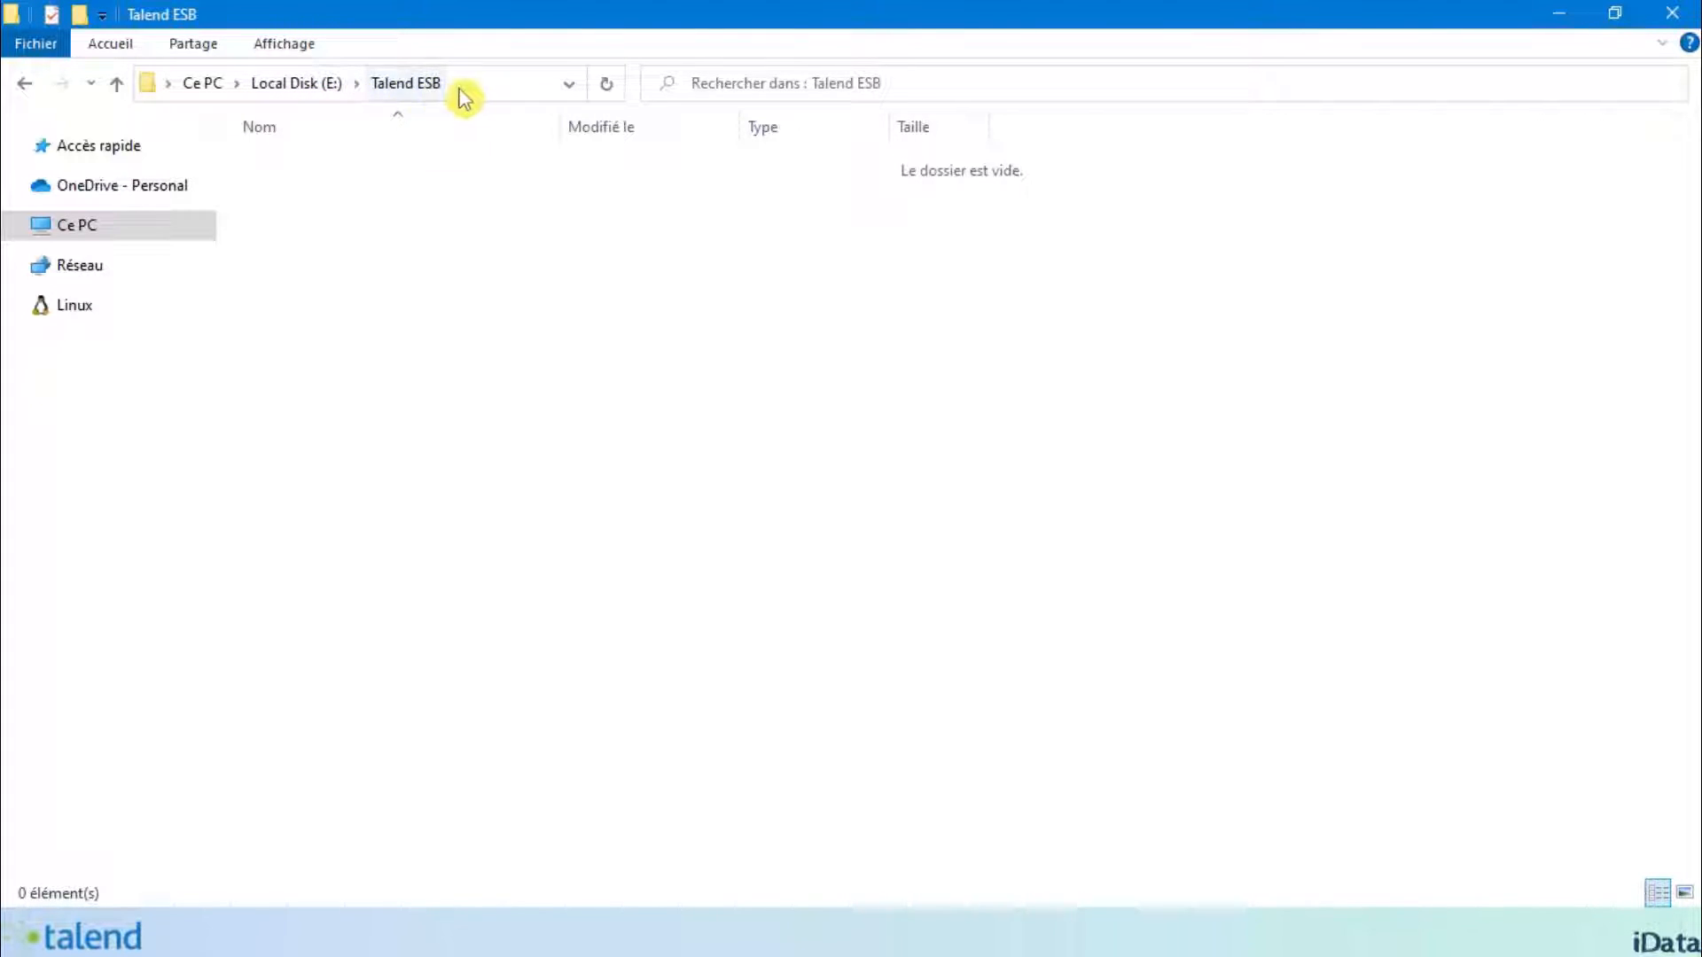
{"action": "right_click", "coordinate": [427, 266]}
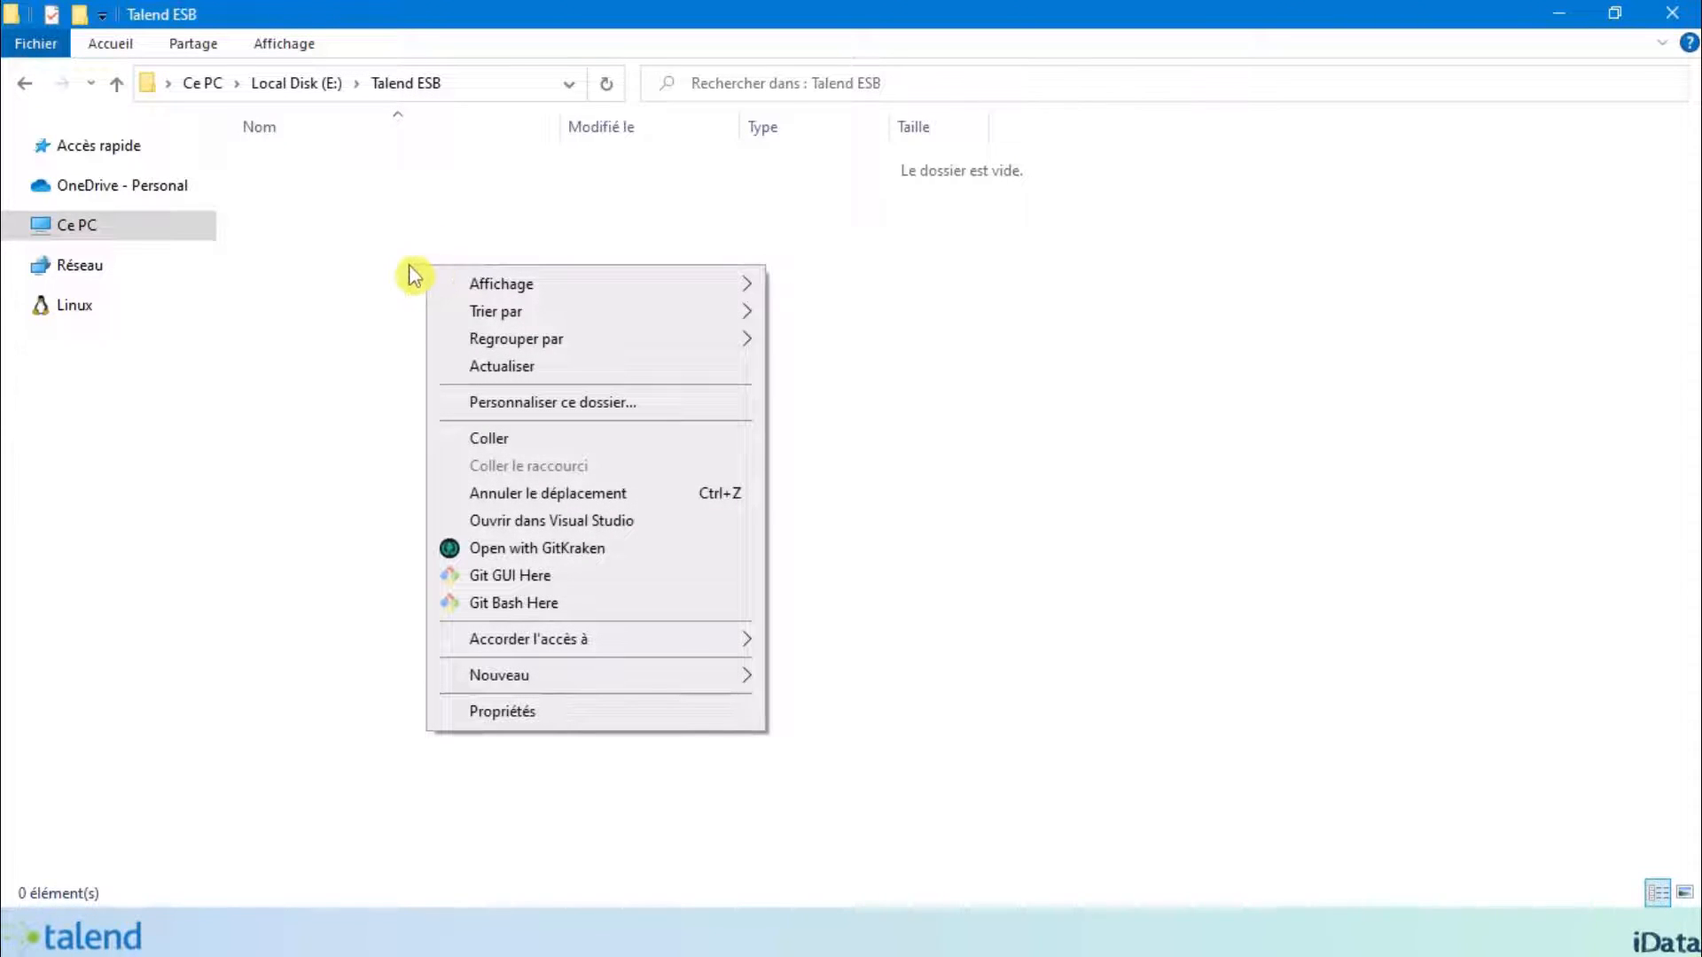
{"action": "left_click", "coordinate": [544, 441]}
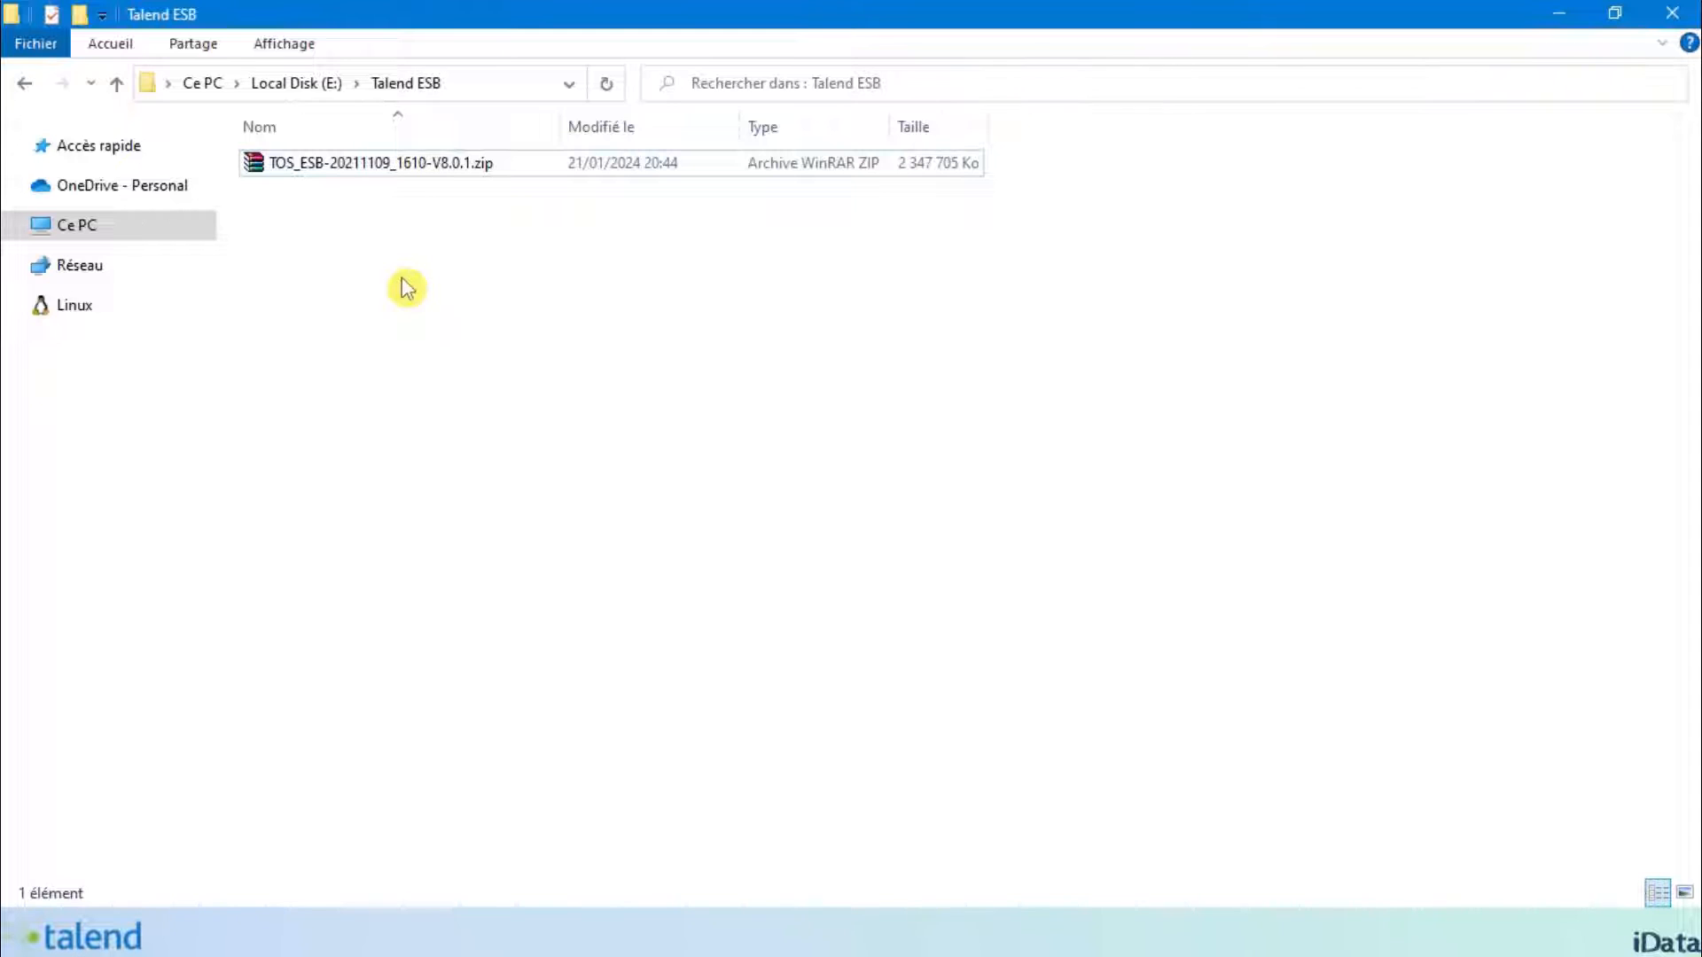
- Extract the TOS_ESB-20211109_1610-V8.0.1.zip archive directly into the Talend ESB folder with 7-Zip
{"action": "left_click", "coordinate": [433, 175]}
{"action": "right_click", "coordinate": [434, 175]}
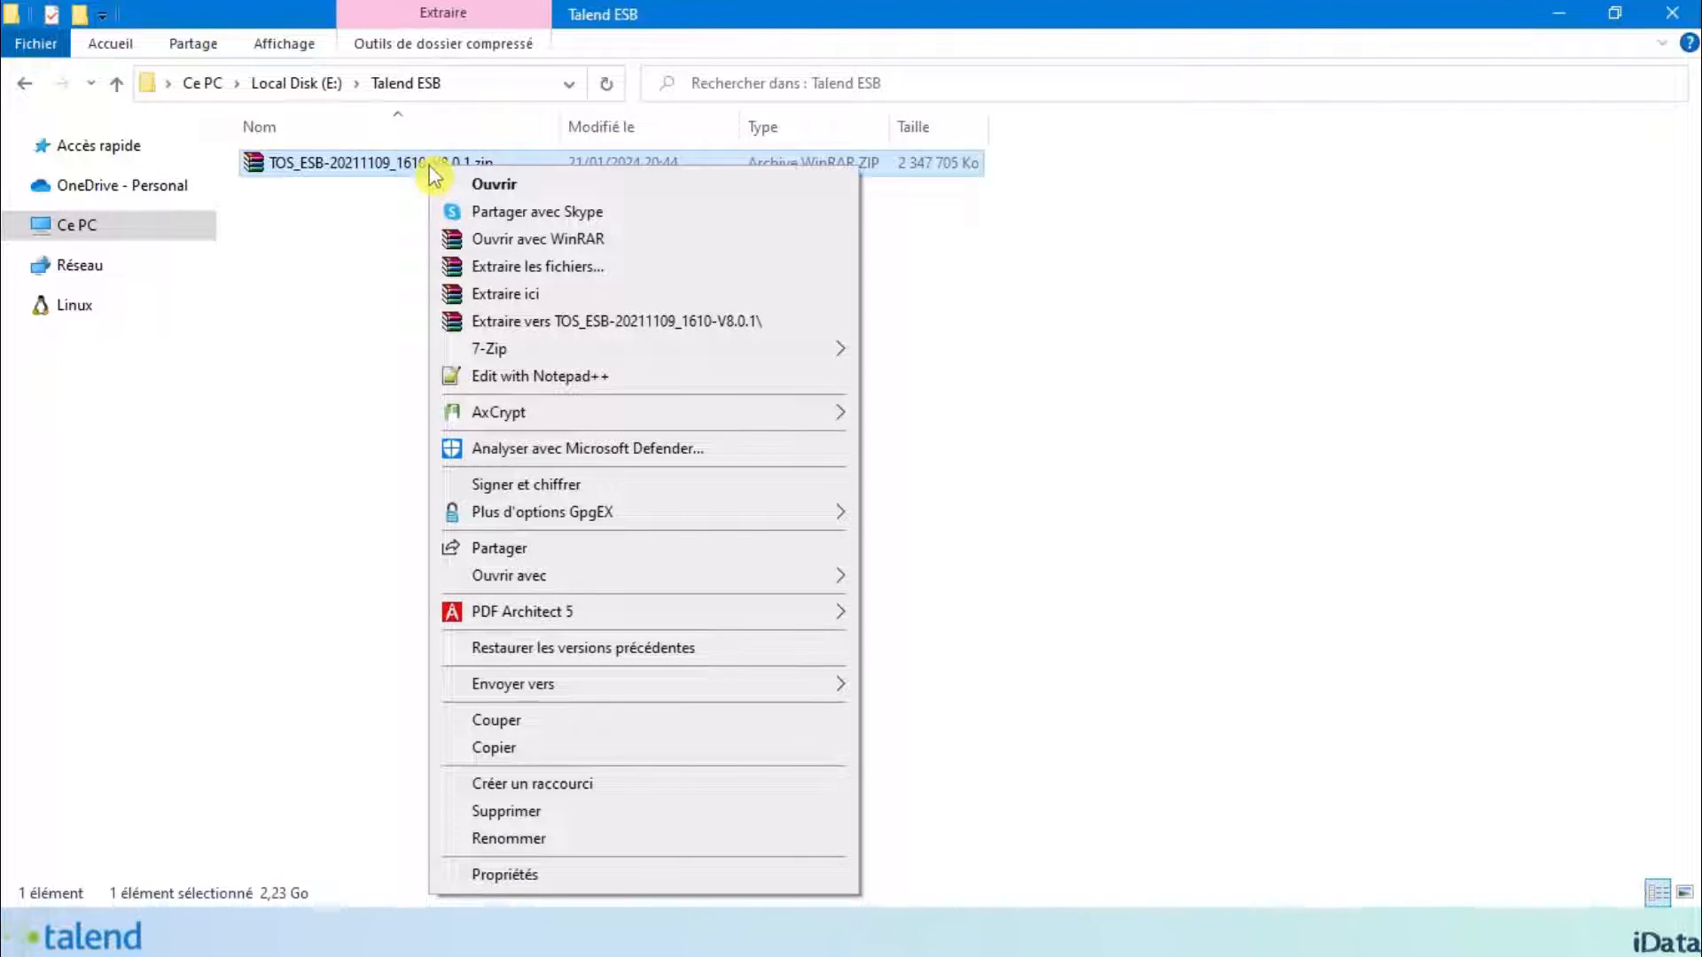
{"action": "left_click", "coordinate": [376, 250]}
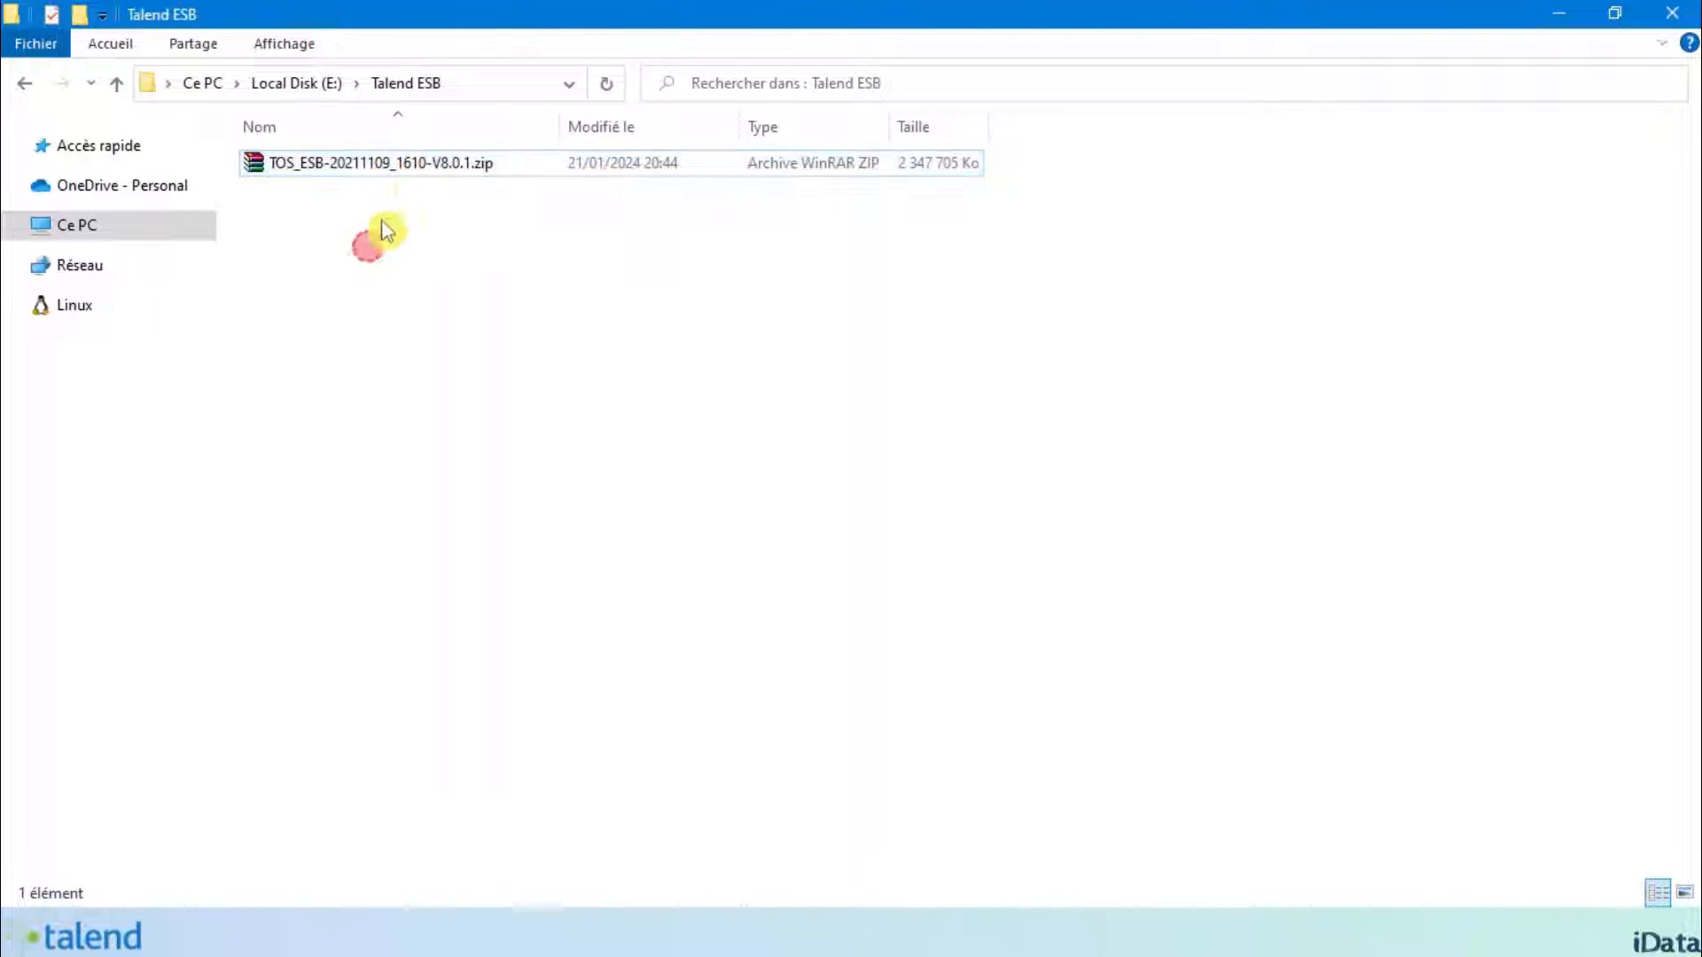
{"action": "left_click", "coordinate": [413, 173]}
{"action": "right_click", "coordinate": [413, 174]}
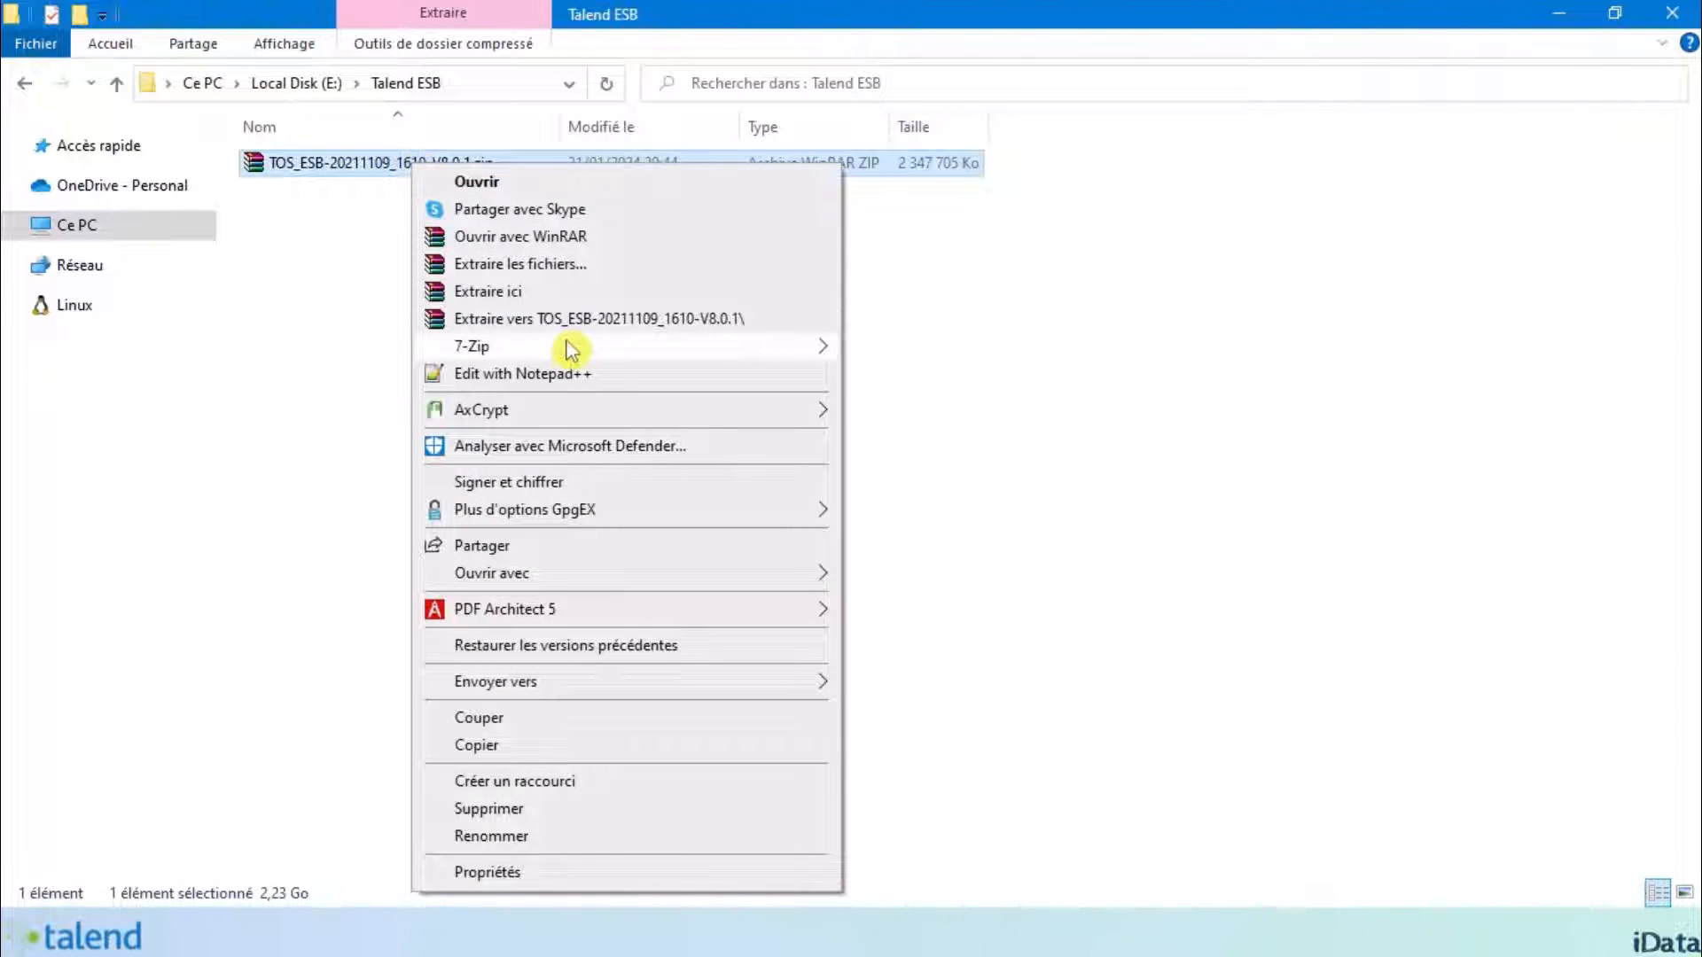
{"action": "mouse_move", "coordinate": [570, 350]}
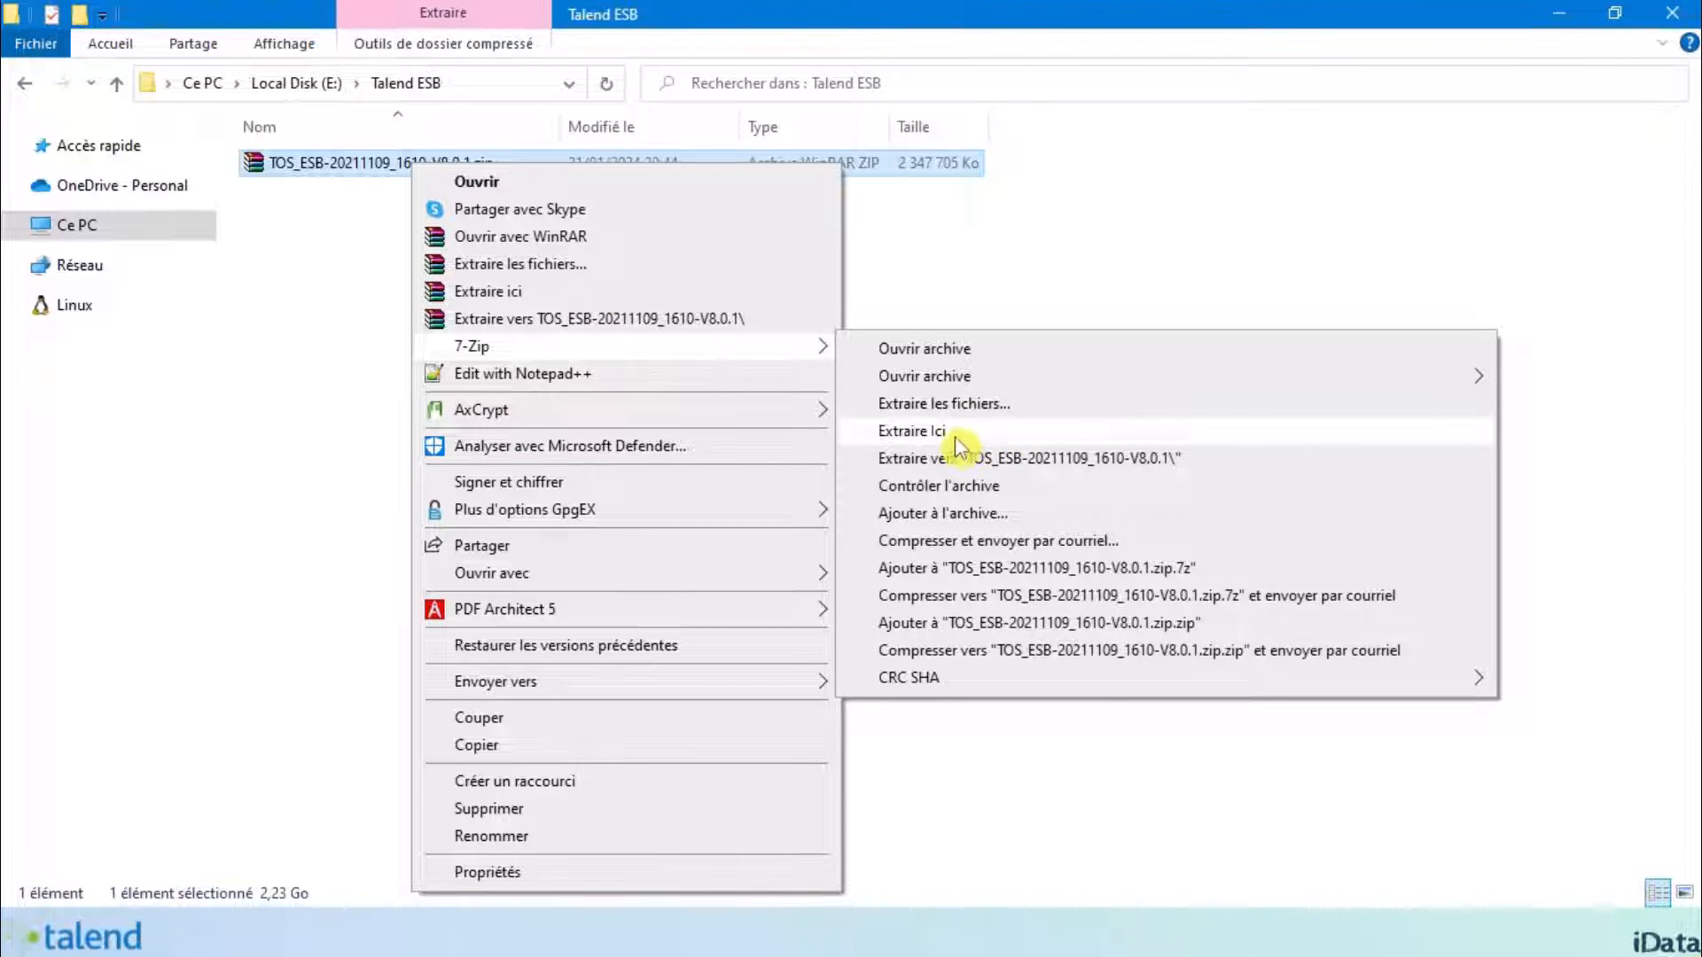
{"action": "left_click", "coordinate": [913, 431]}
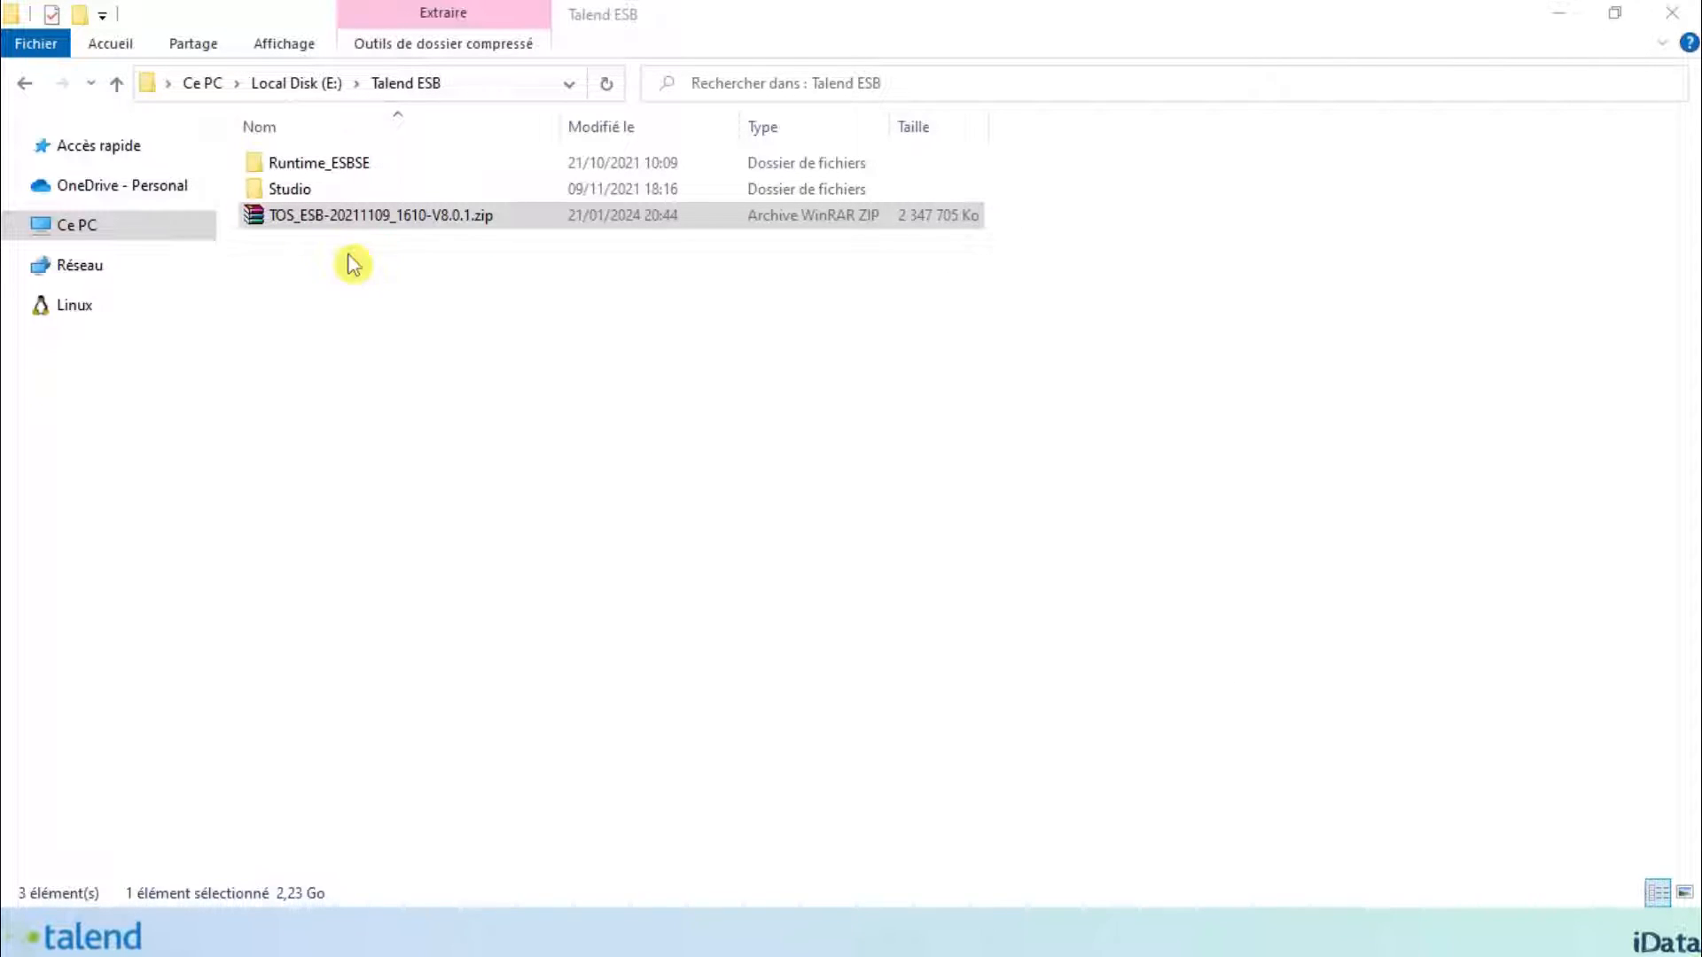
- Open the extracted Studio folder and try to launch TOS_ESB-win-x86_64.exe
{"action": "left_click", "coordinate": [366, 197]}
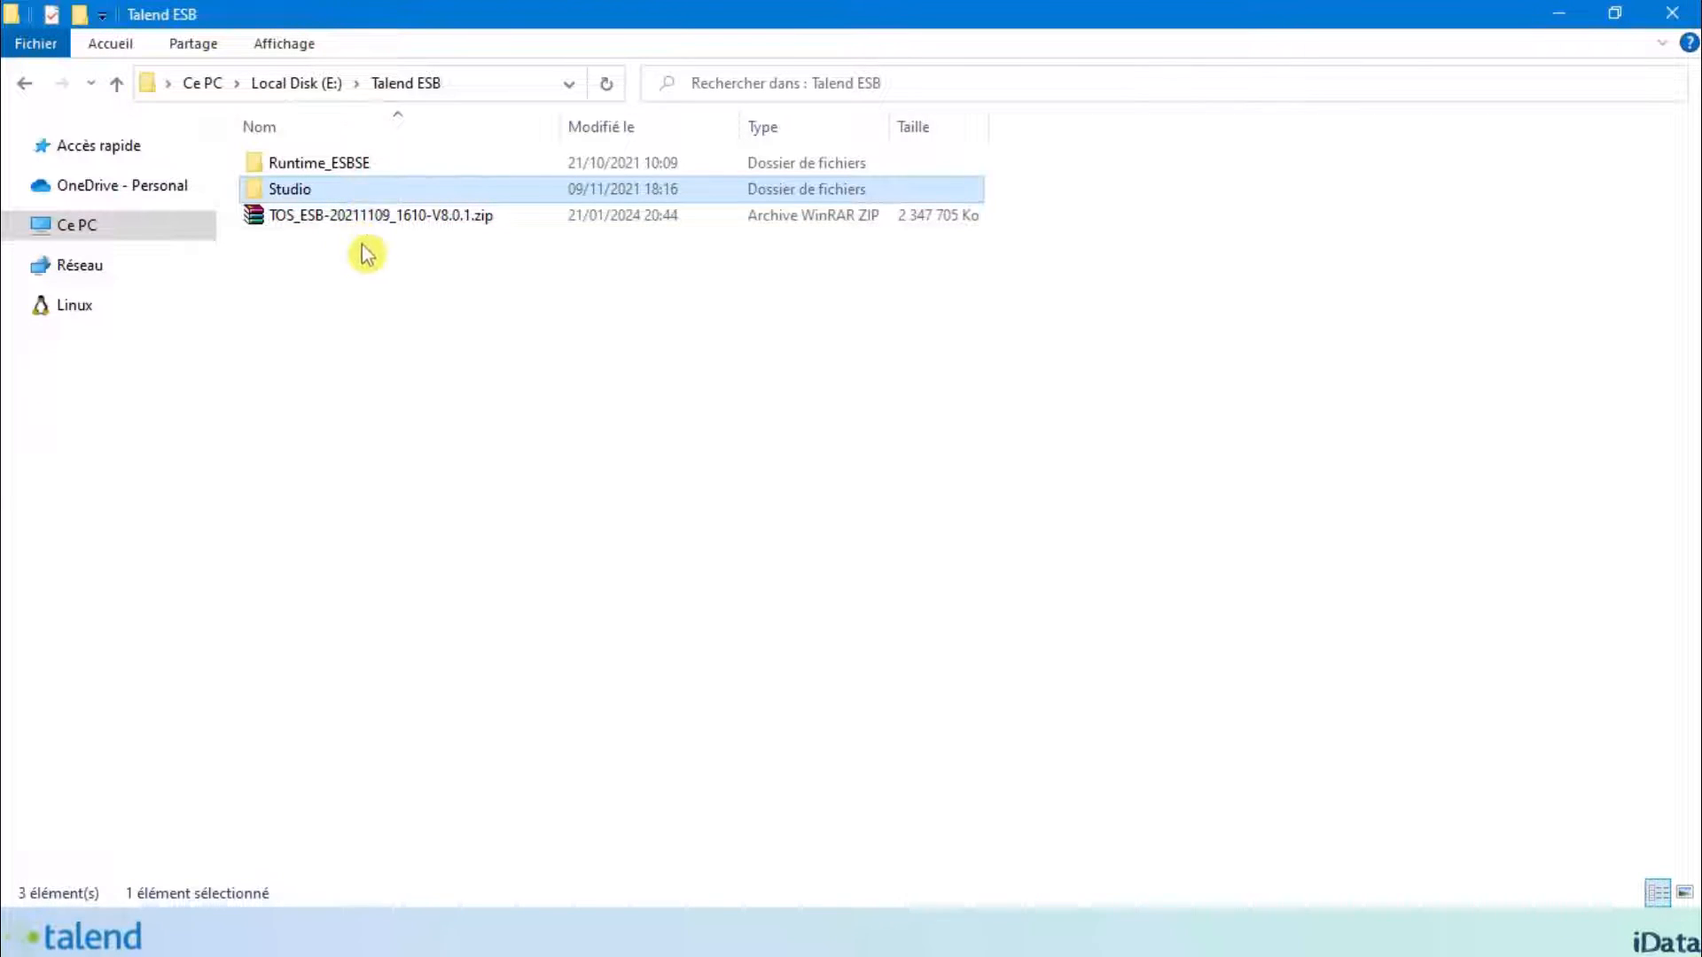
{"action": "double_click", "coordinate": [342, 191]}
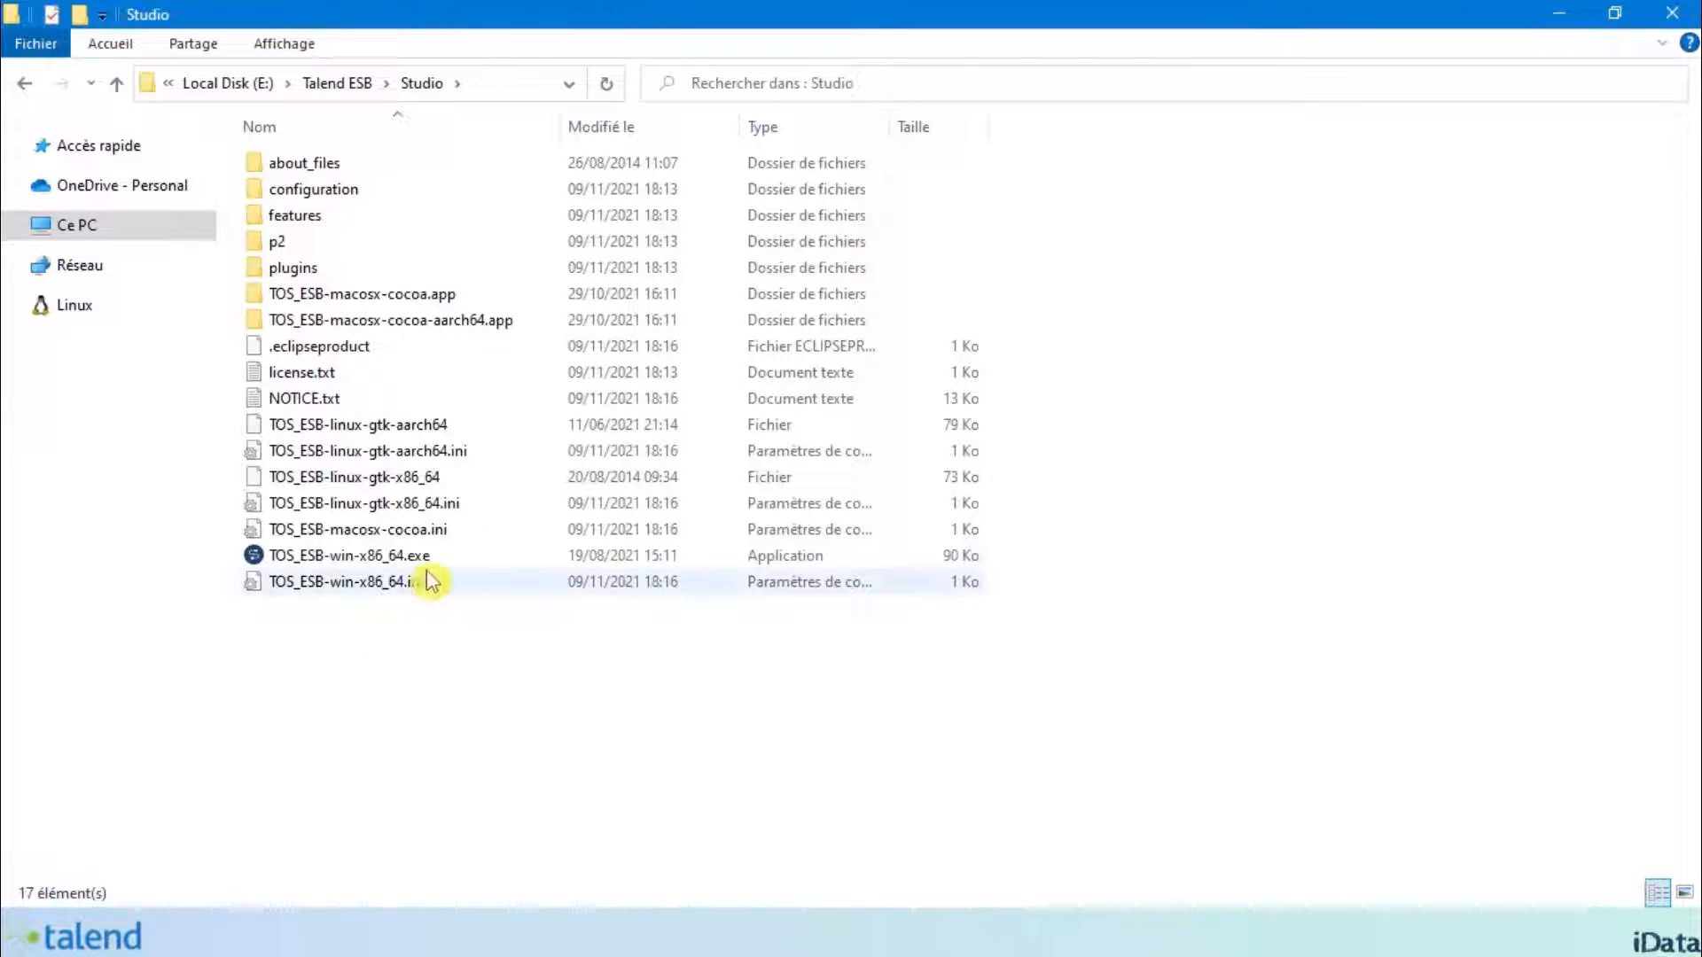
{"action": "left_click", "coordinate": [448, 556]}
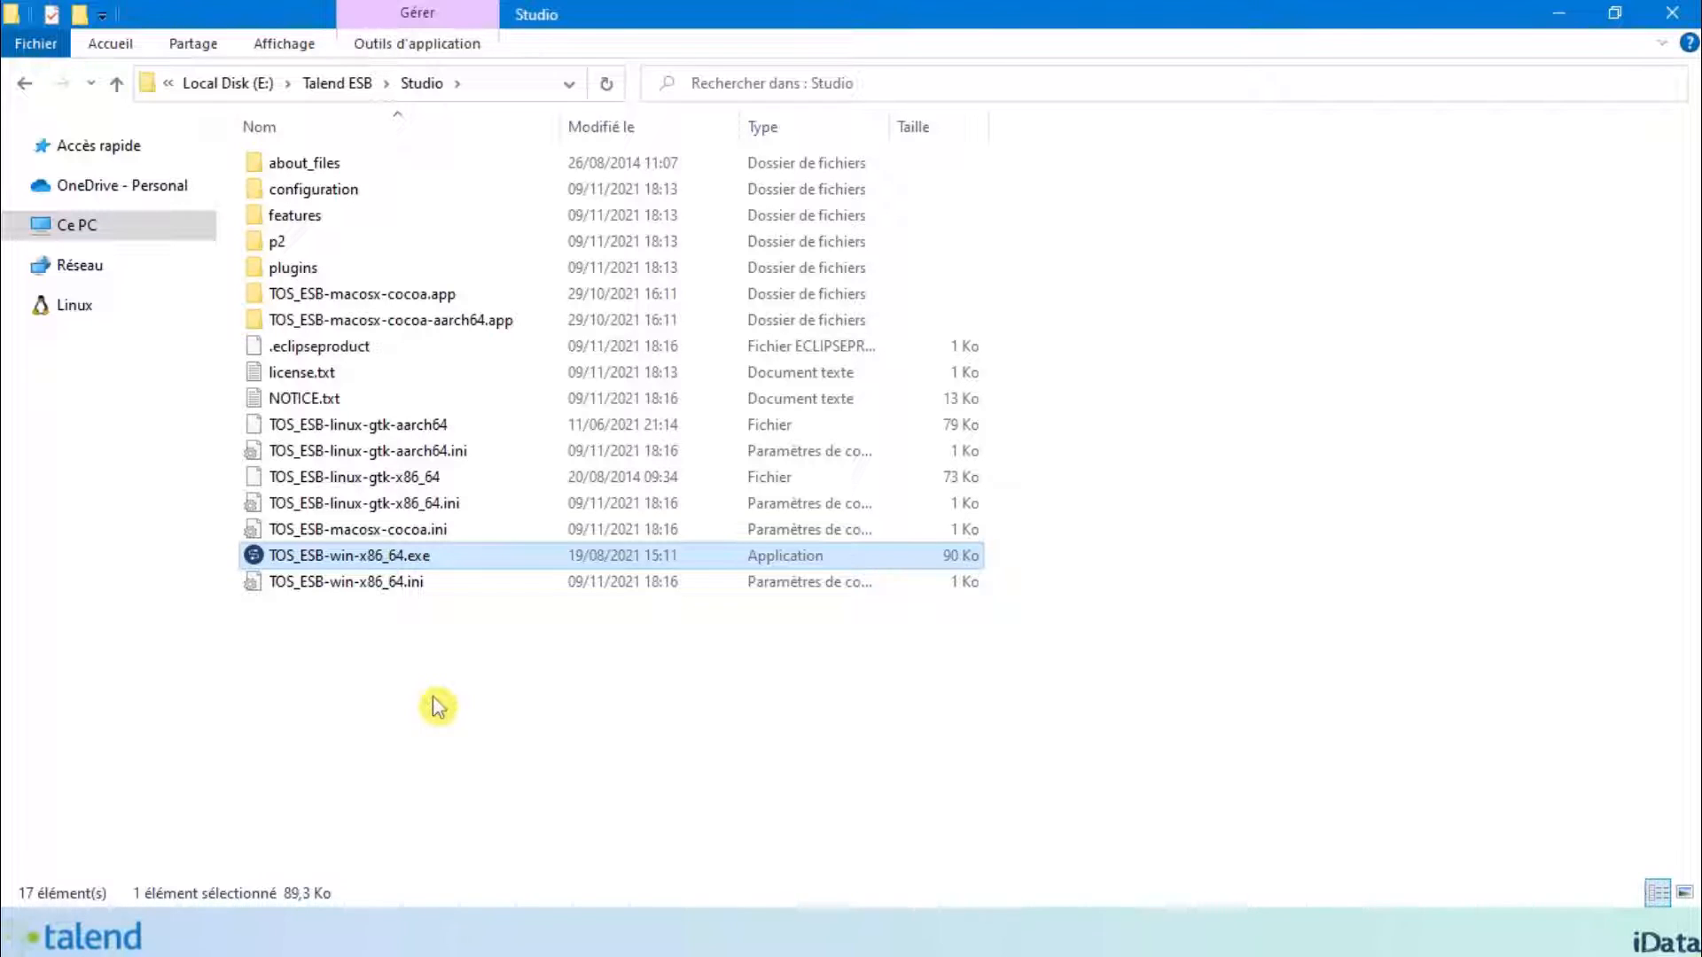
{"action": "double_click", "coordinate": [461, 565]}
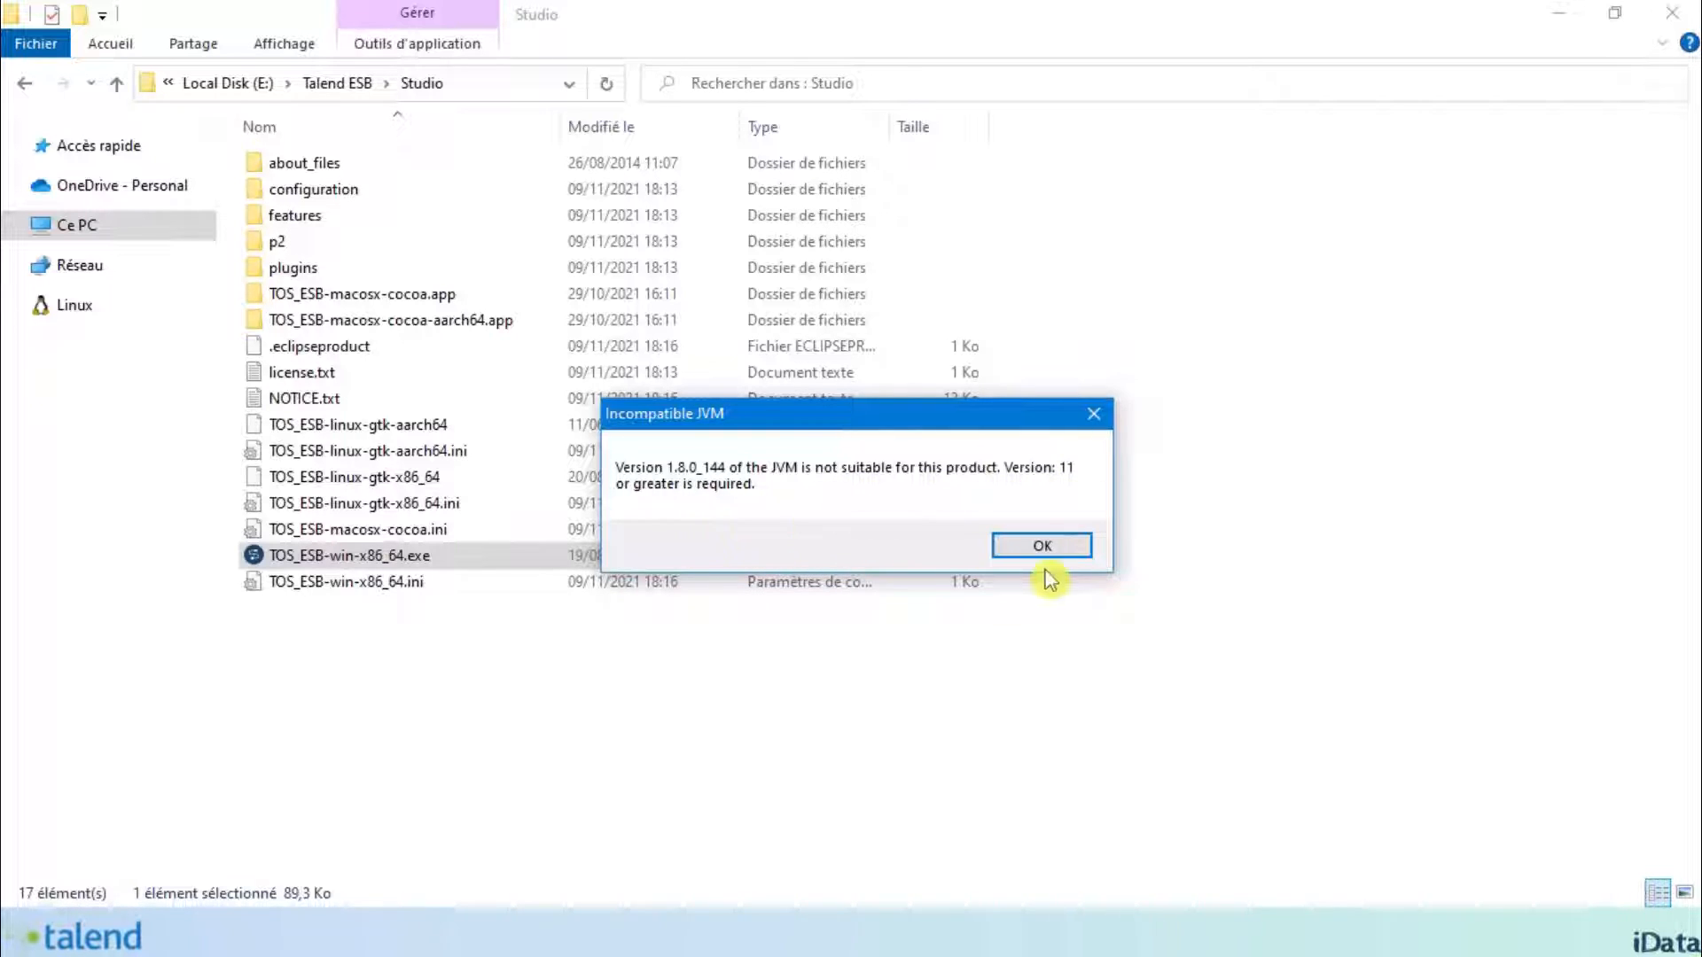
{"action": "left_click", "coordinate": [1064, 550]}
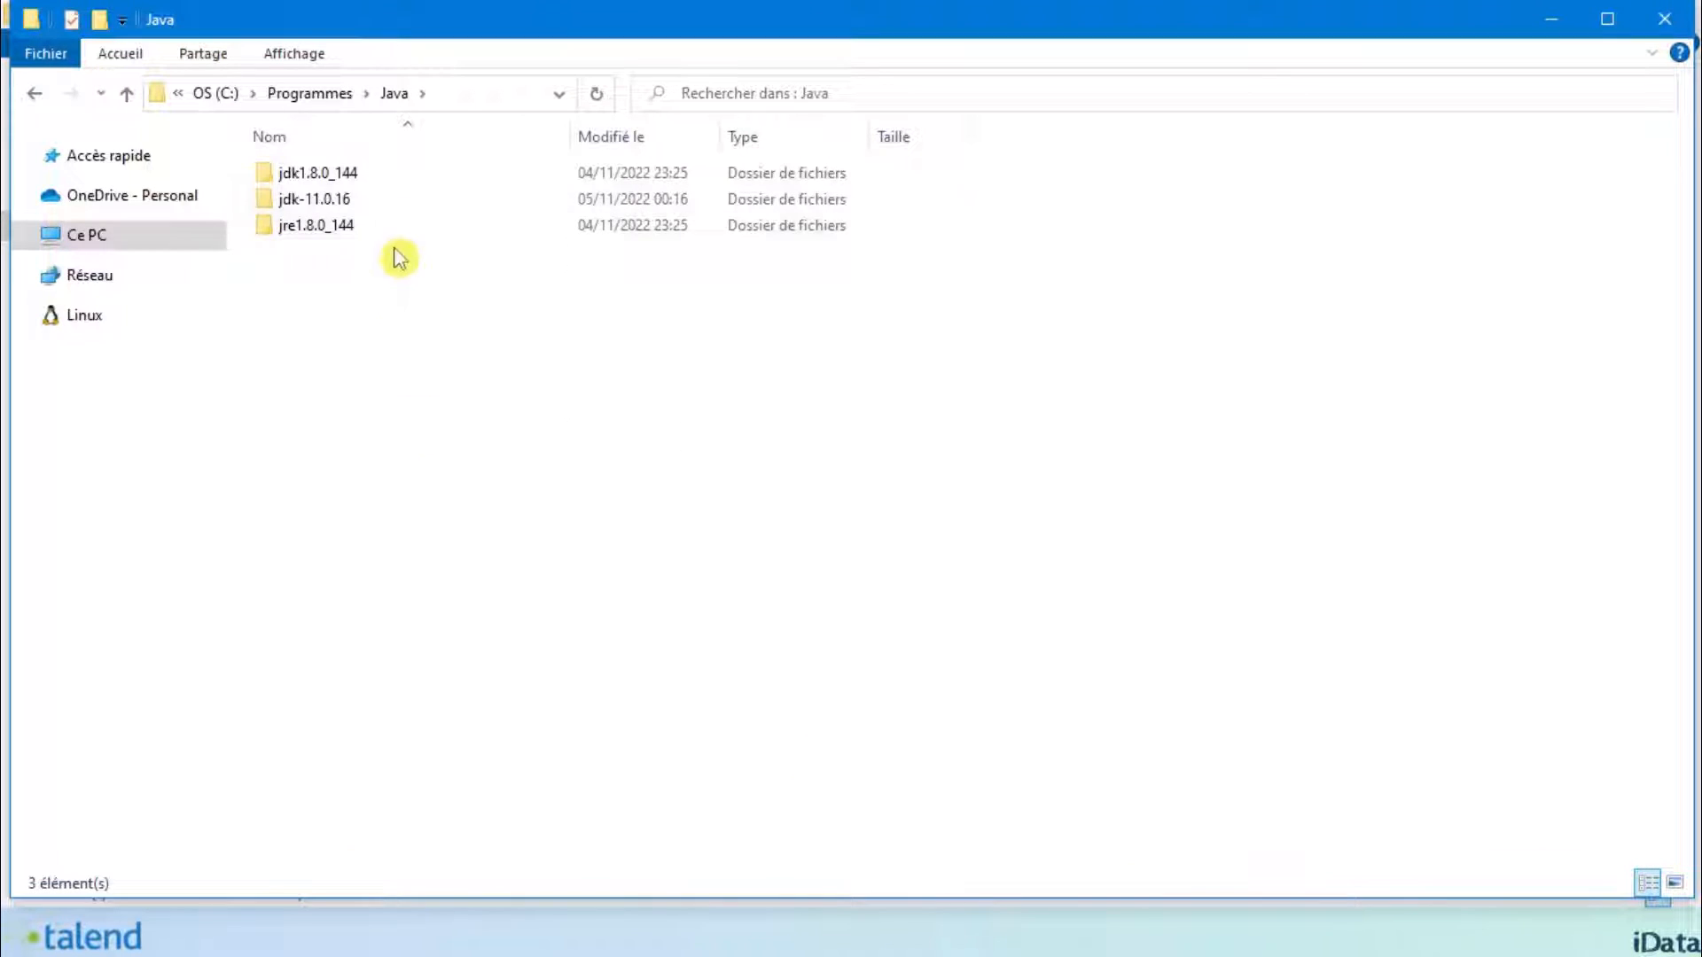
- Review the Java SE Development Kit 11.0.21 downloads on Oracle's Java SE 11 archive page, including the Windows x64 installer
{"action": "left_click", "coordinate": [382, 204]}
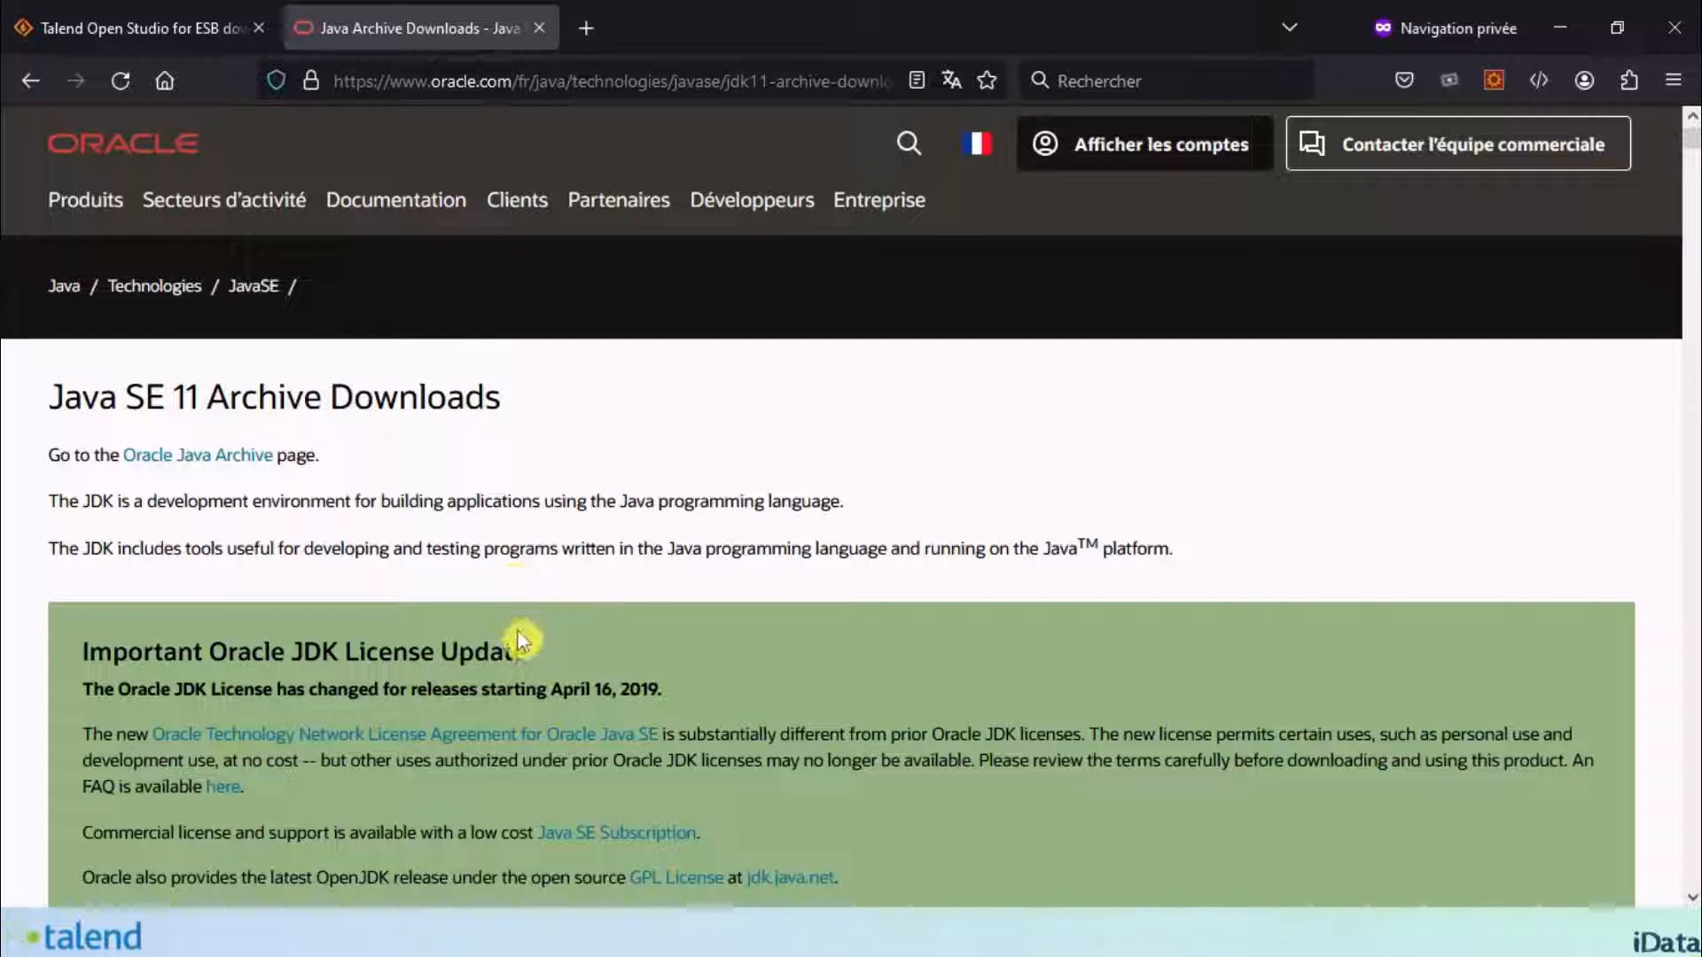
{"action": "scroll", "coordinate": [449, 668], "scroll_direction": "down", "scroll_amount": 8}
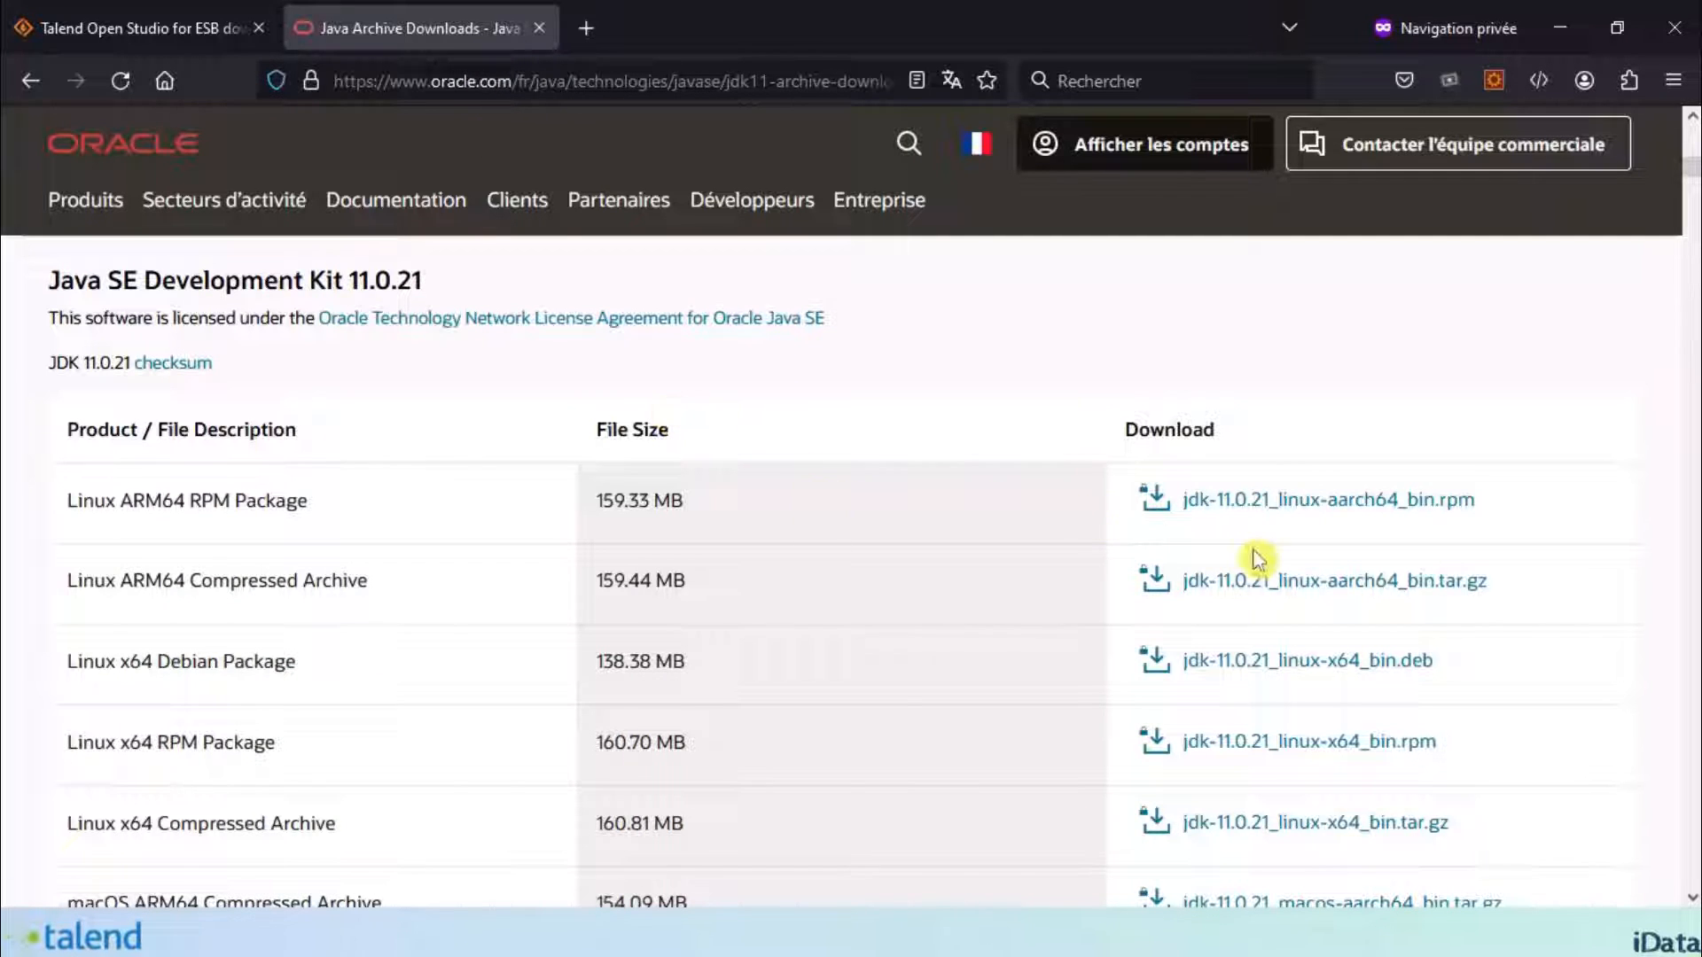
{"action": "scroll", "coordinate": [1287, 661], "scroll_direction": "down", "scroll_amount": 3}
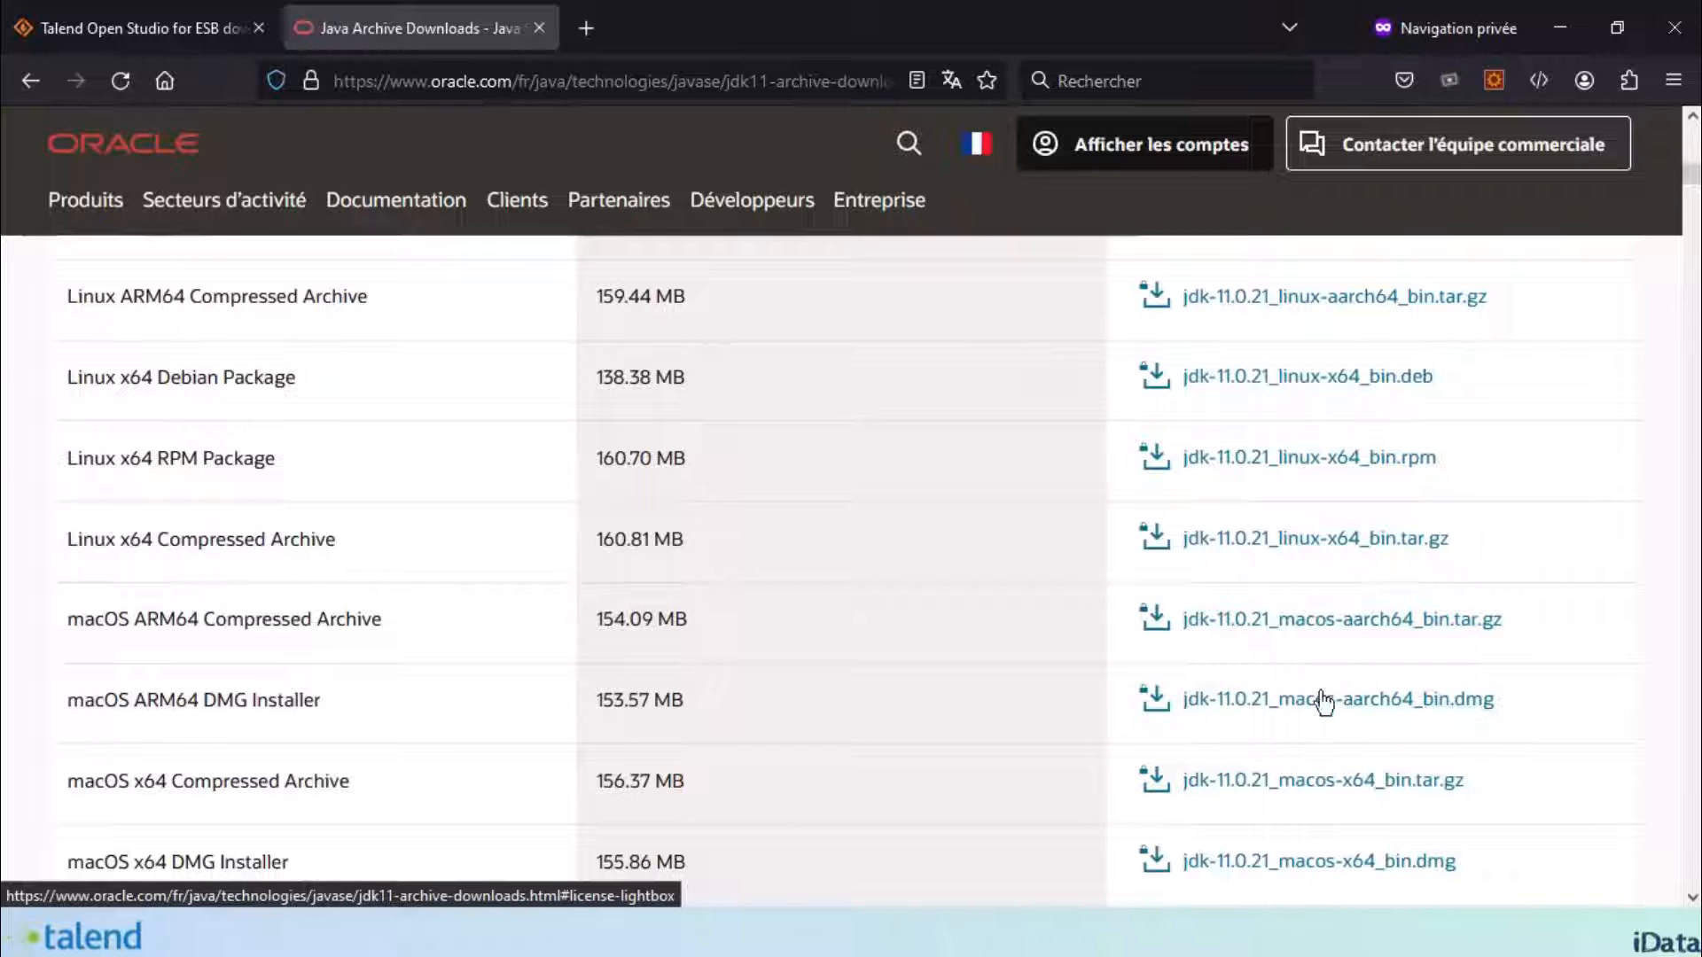
{"action": "scroll", "coordinate": [1315, 760], "scroll_direction": "down", "scroll_amount": 2}
{"action": "scroll", "coordinate": [1319, 736], "scroll_direction": "down", "scroll_amount": 3}
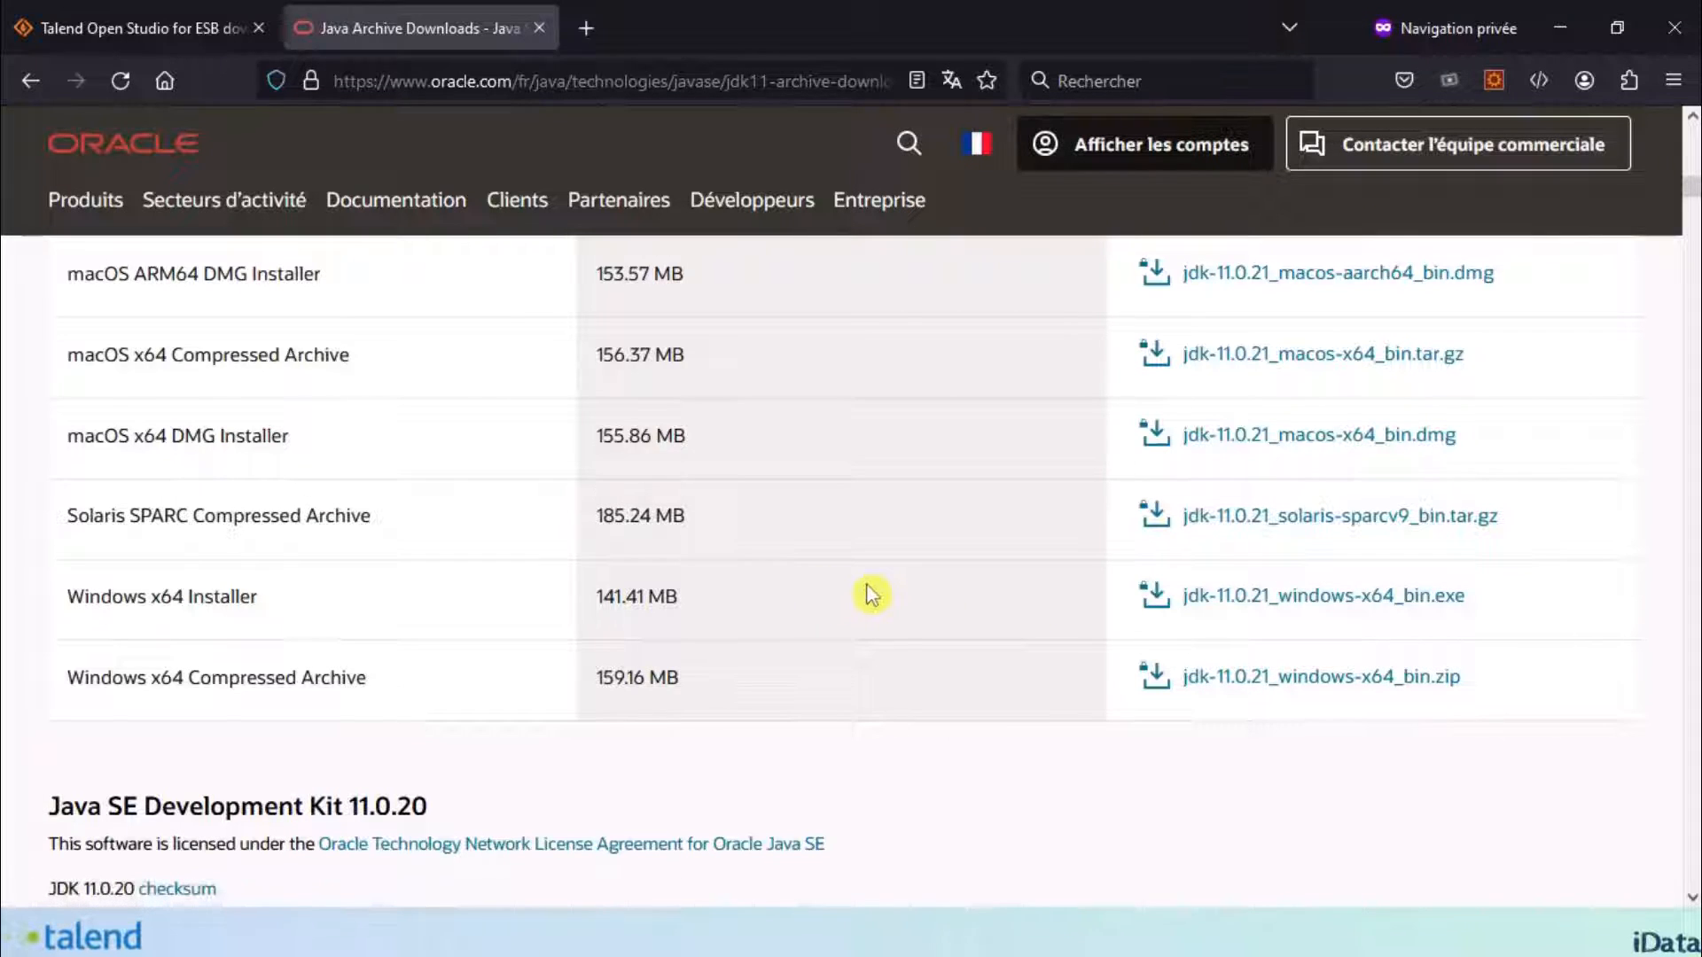
{"action": "scroll", "coordinate": [872, 593], "scroll_direction": "up", "scroll_amount": 3}
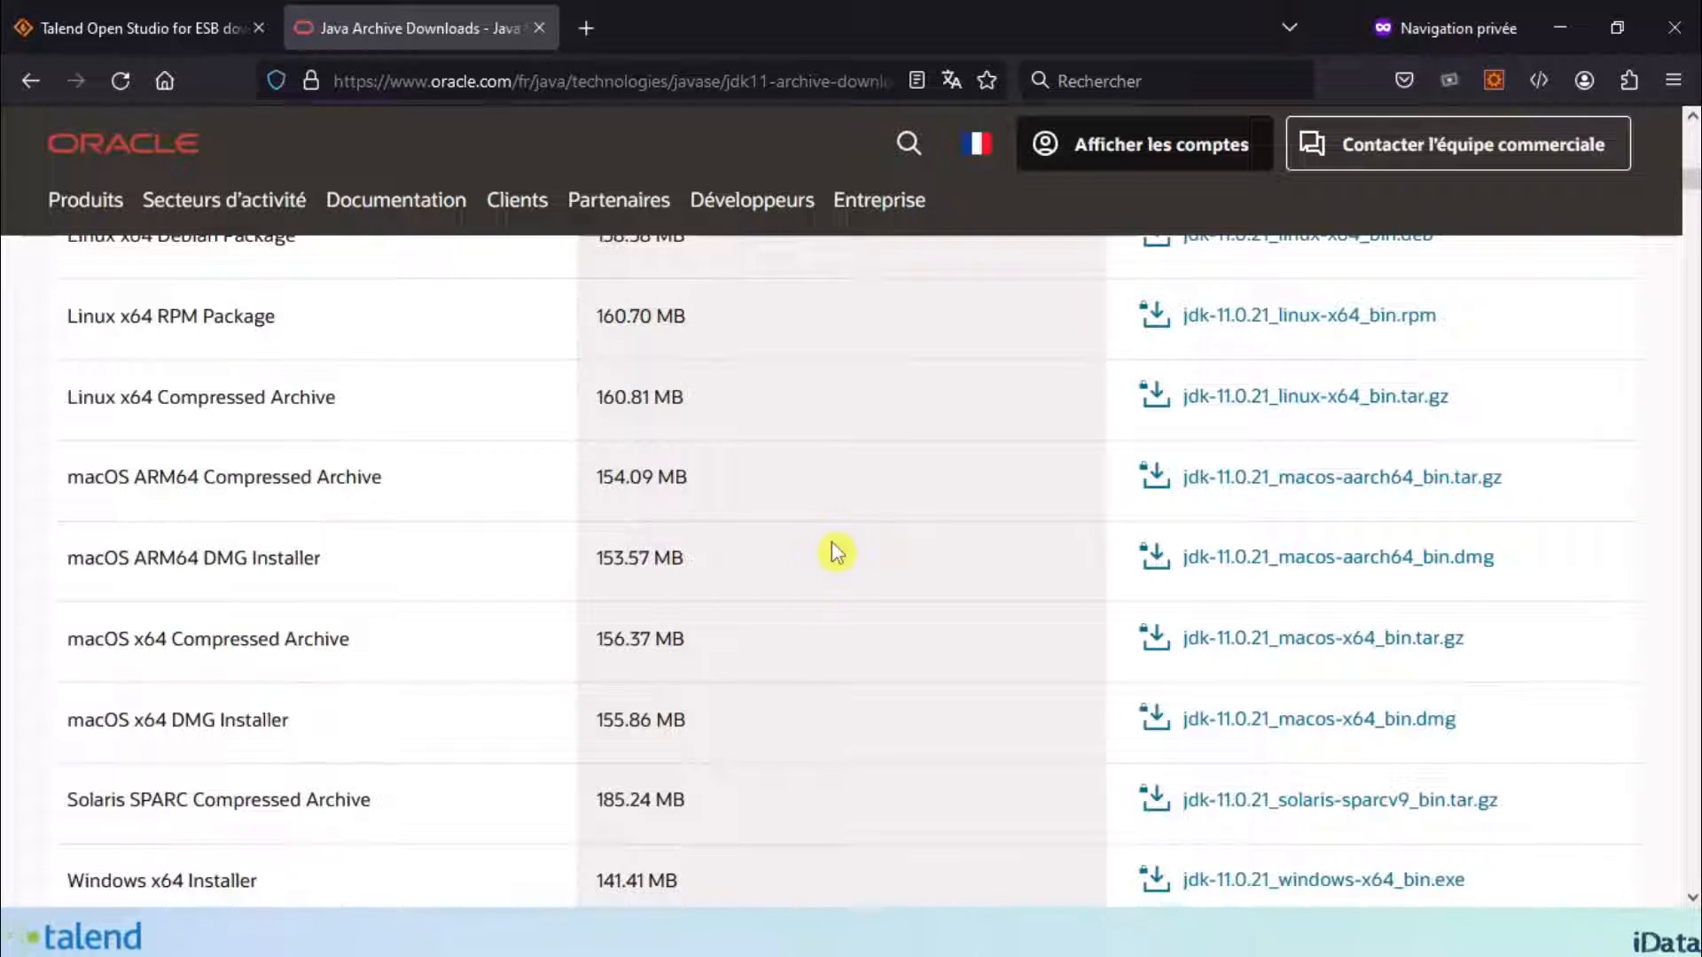
{"action": "scroll", "coordinate": [919, 638], "scroll_direction": "down", "scroll_amount": 3}
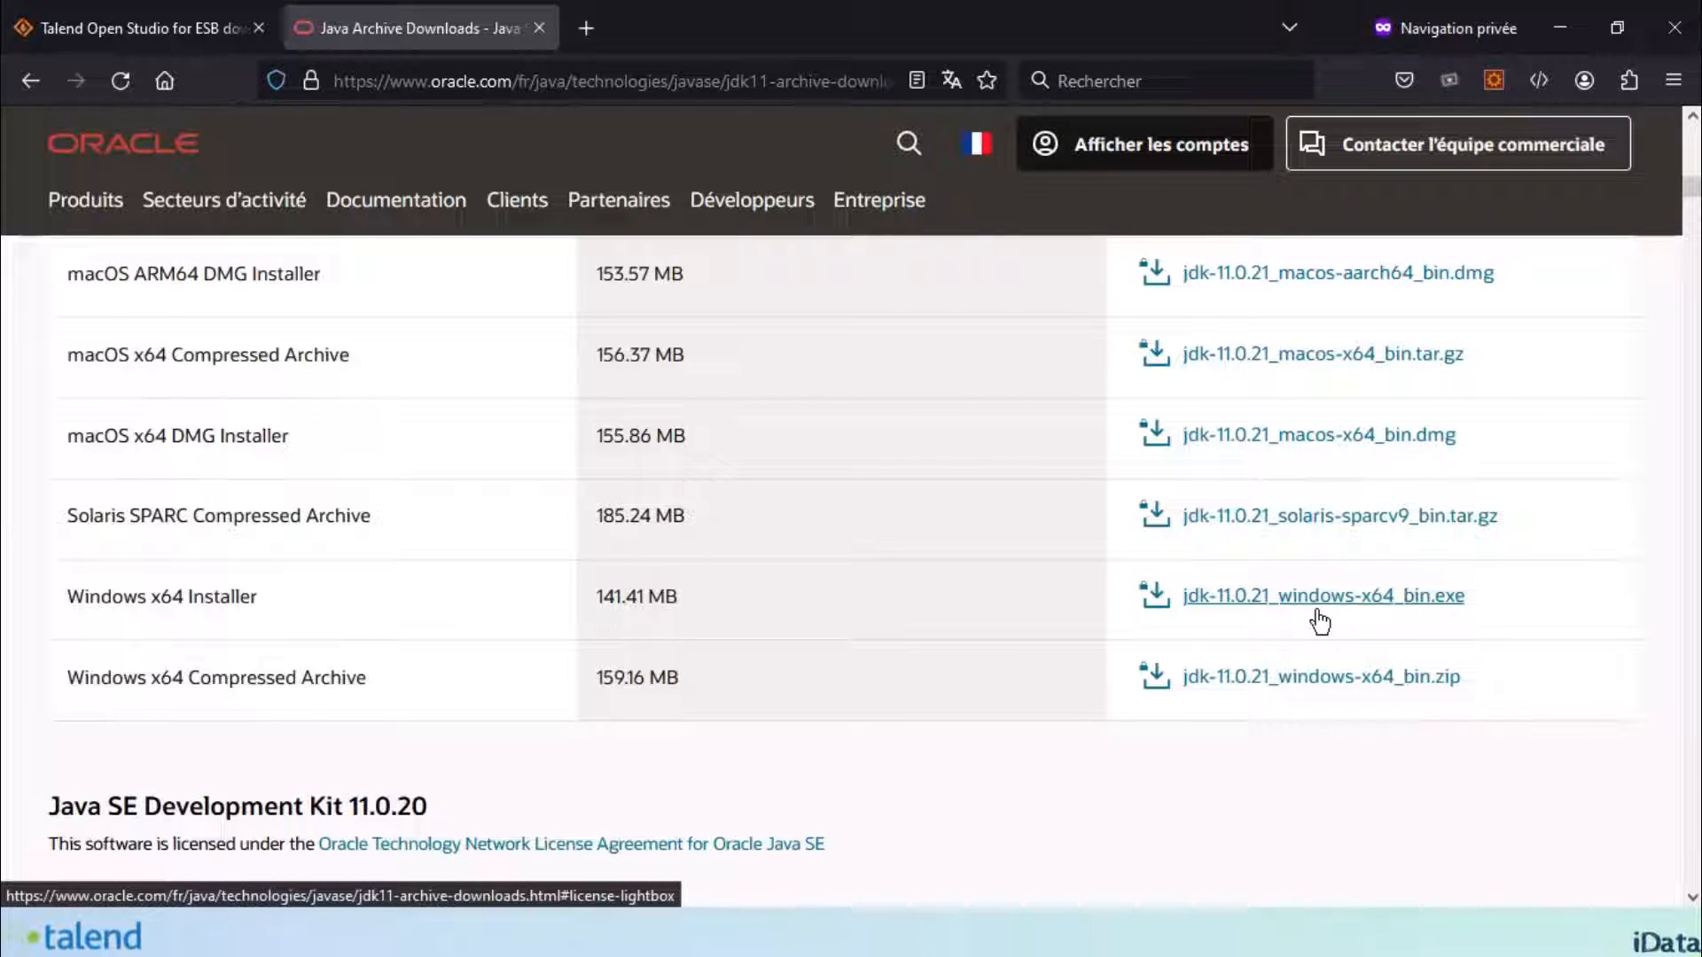
{"action": "left_click", "coordinate": [1565, 34]}
- Check the installed JDK and JRE folders in the Java program folder, including jdk-11.0.16
{"action": "left_click", "coordinate": [432, 202]}
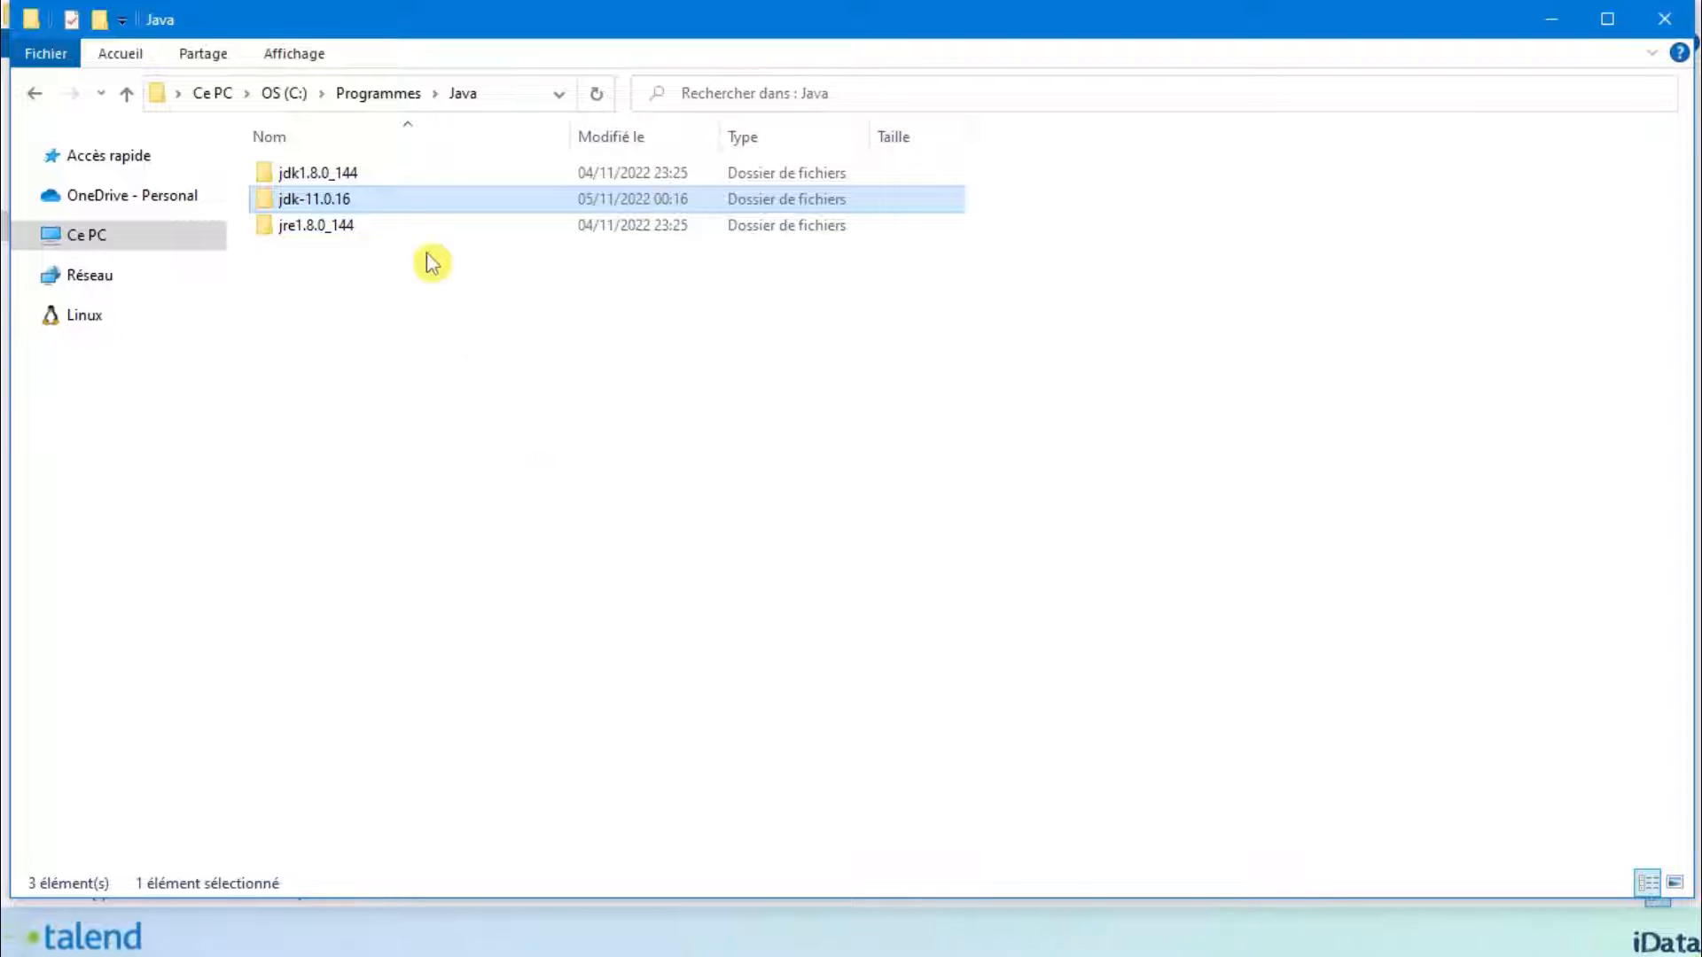
{"action": "left_click", "coordinate": [396, 237]}
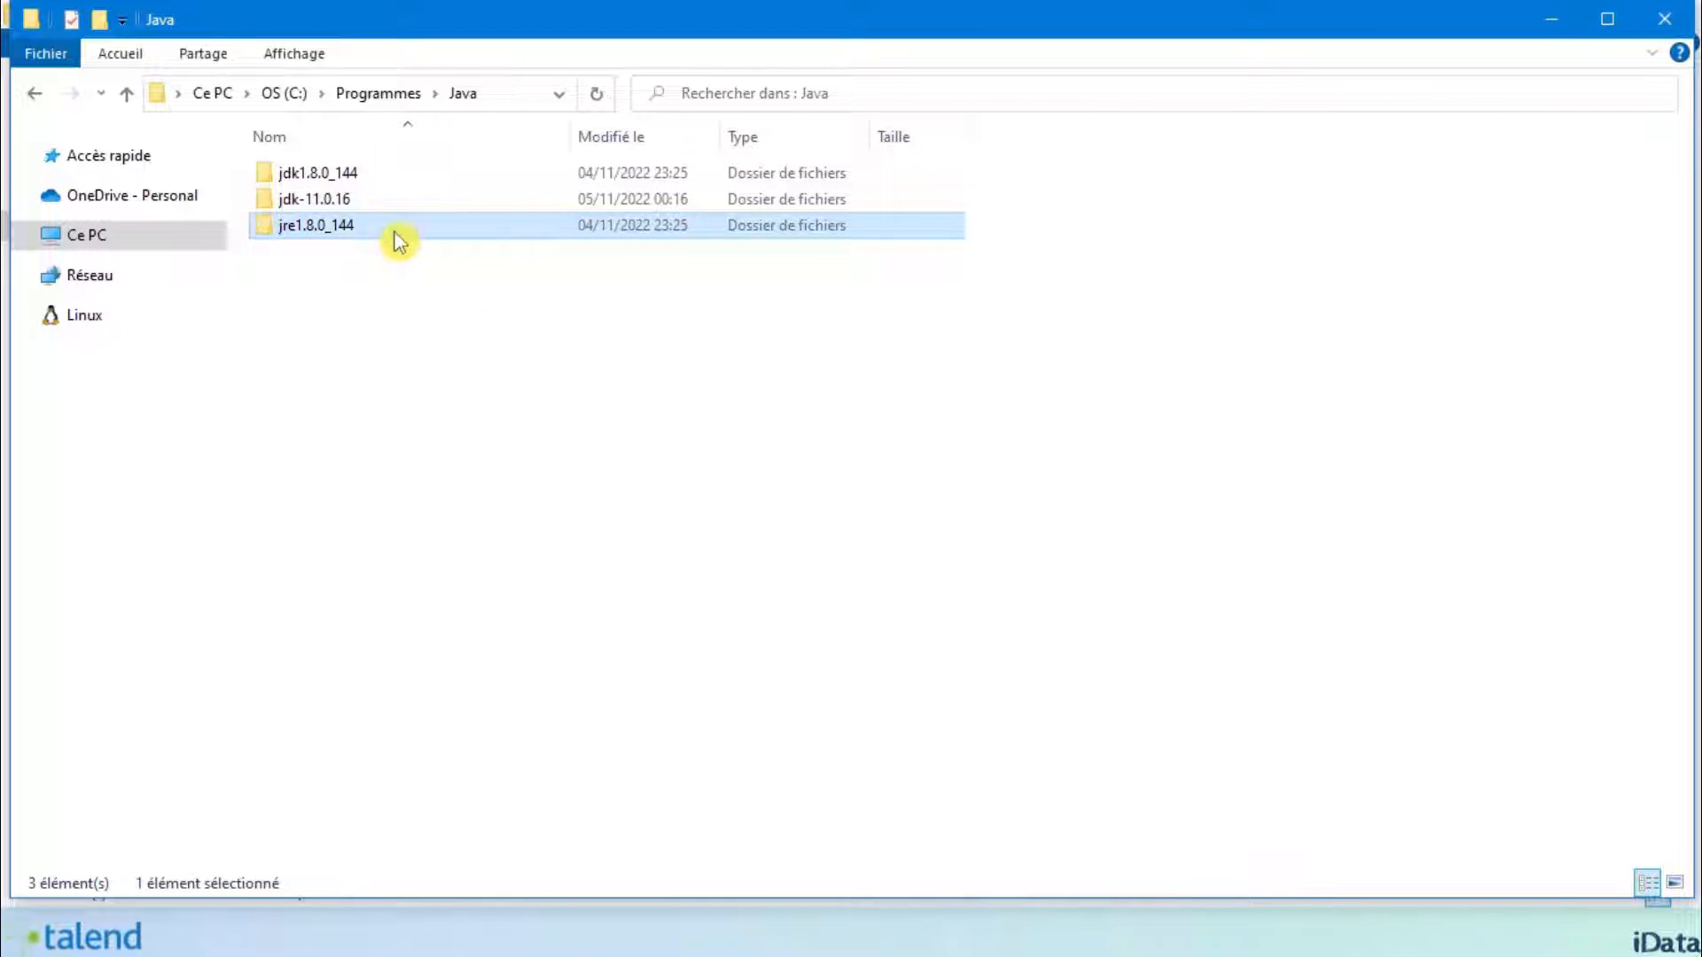
{"action": "left_click", "coordinate": [391, 226]}
{"action": "left_click", "coordinate": [404, 202]}
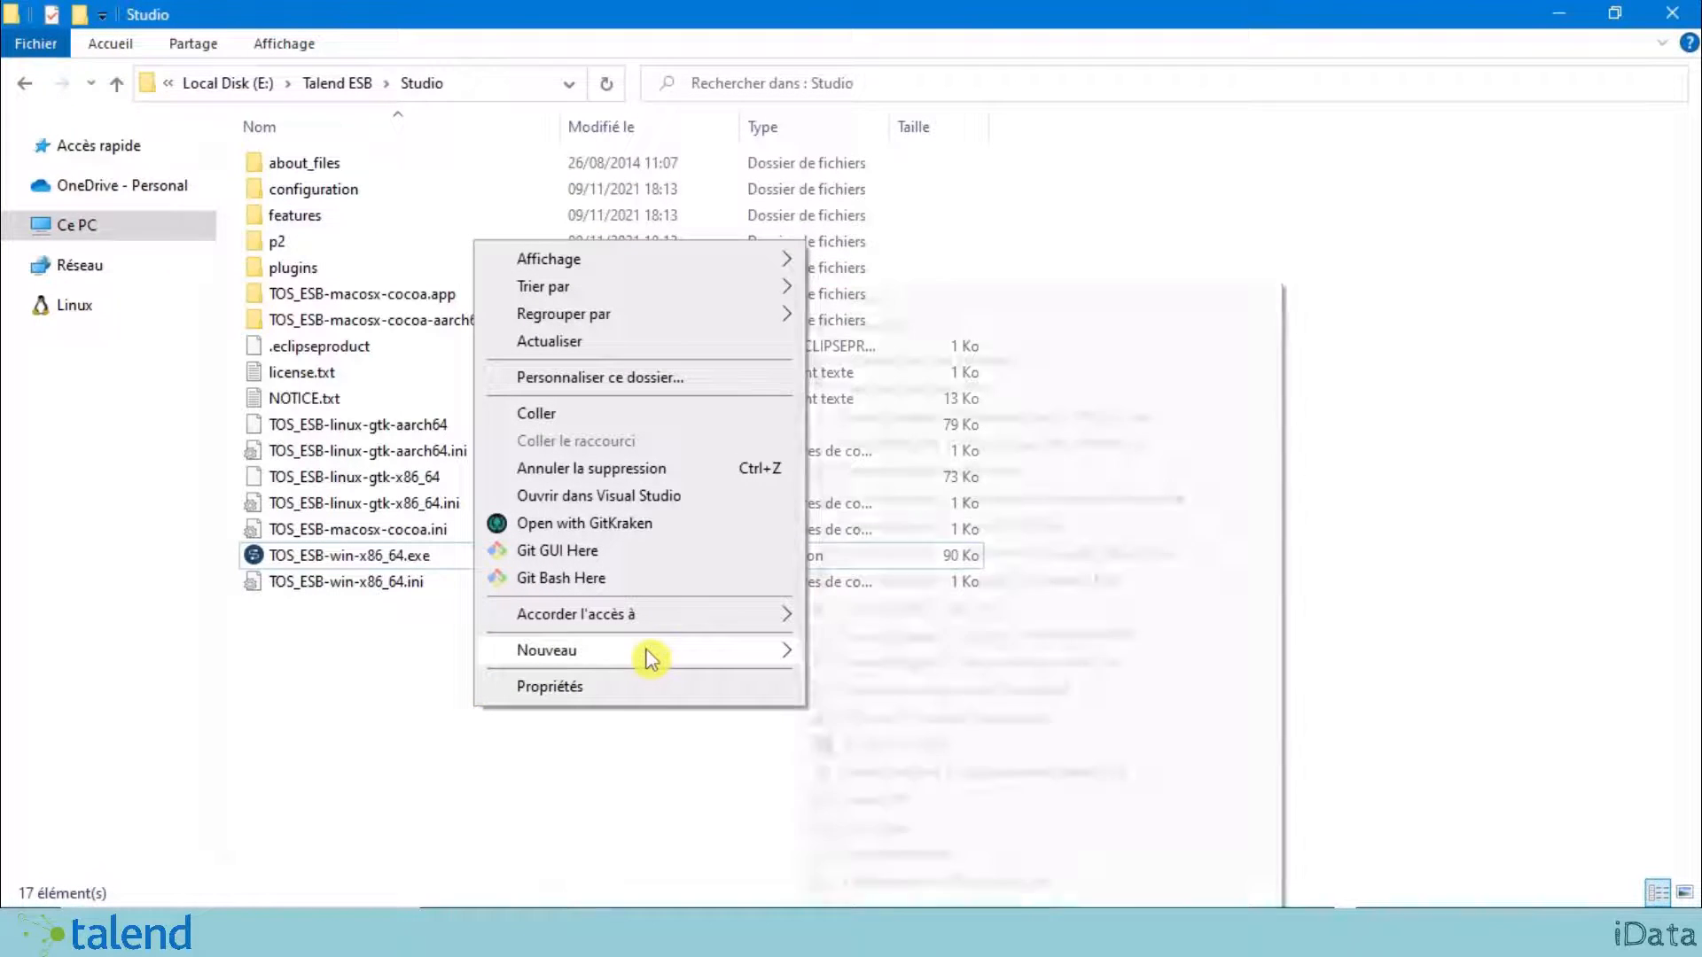
- Create a new text document in the Studio folder of Talend ESB
{"action": "mouse_move", "coordinate": [679, 658]}
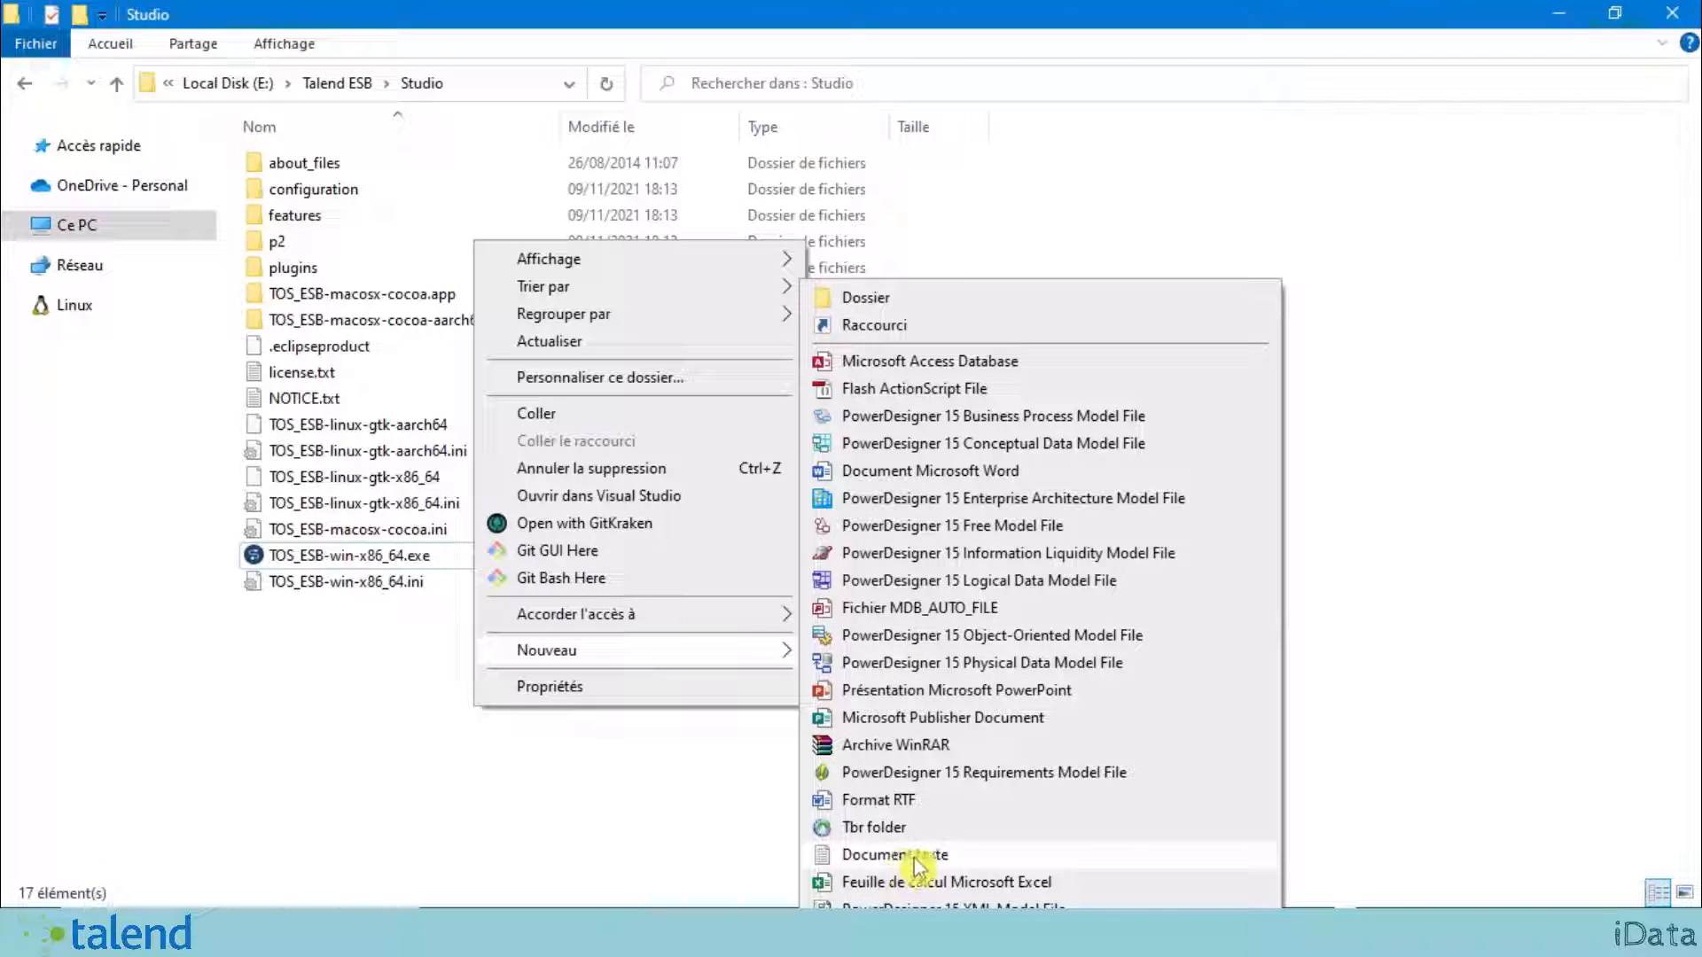
{"action": "left_click", "coordinate": [550, 805]}
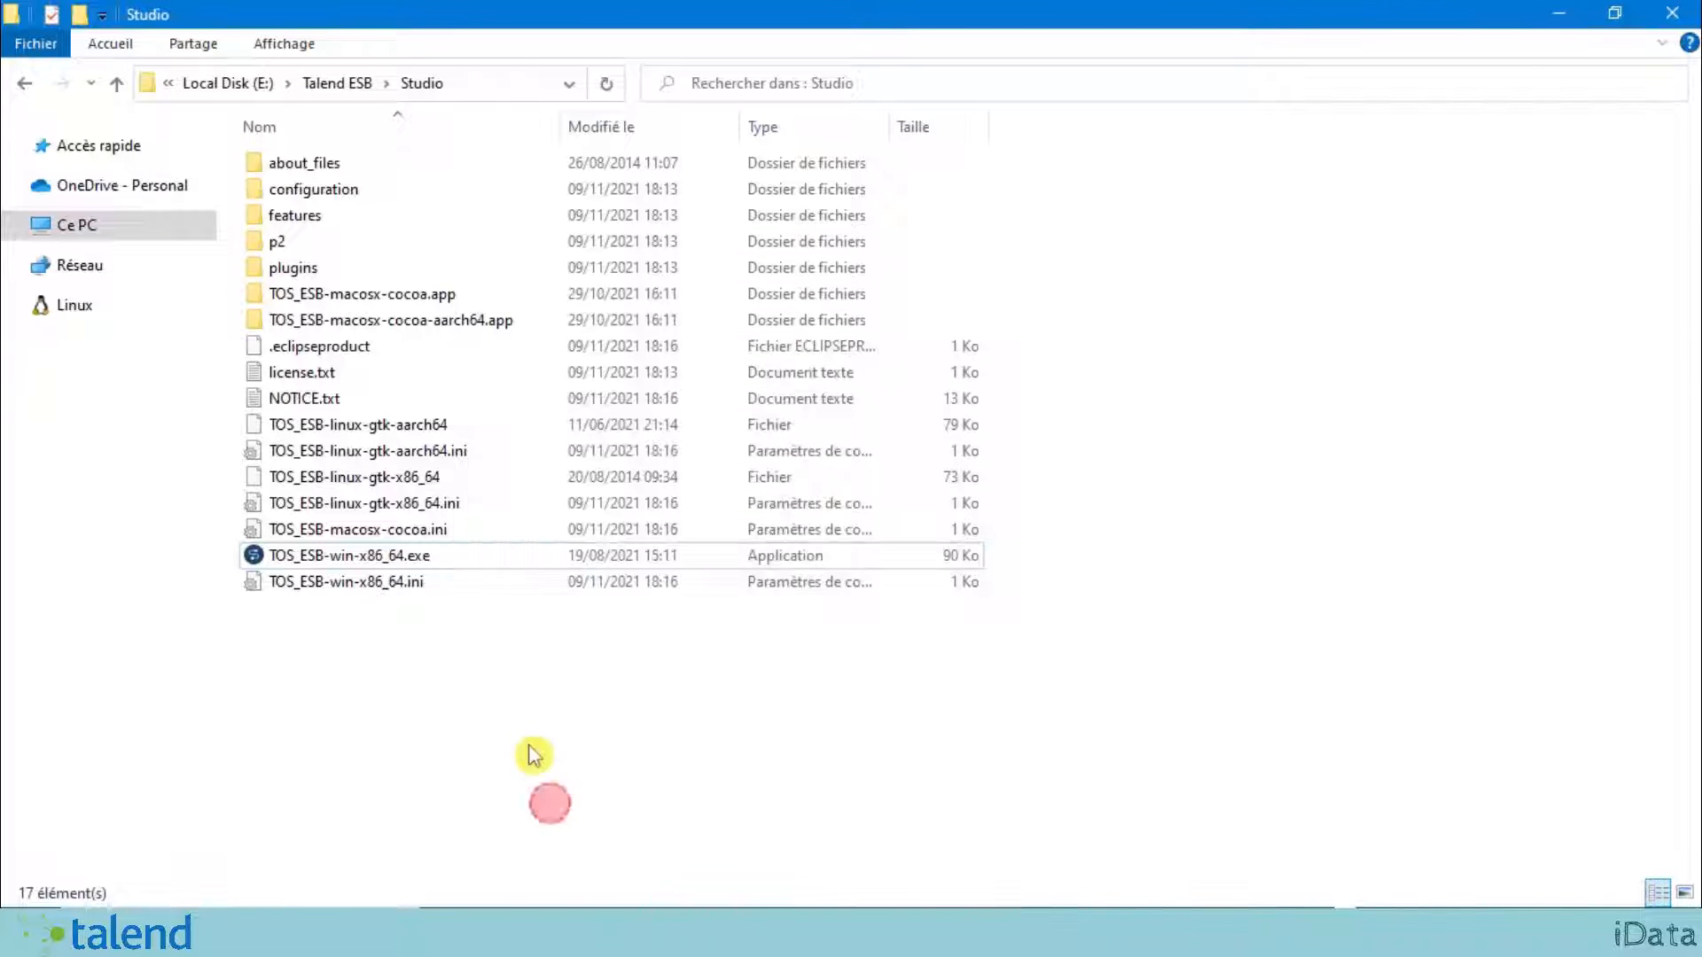
{"action": "right_click", "coordinate": [527, 736]}
{"action": "mouse_move", "coordinate": [667, 679]}
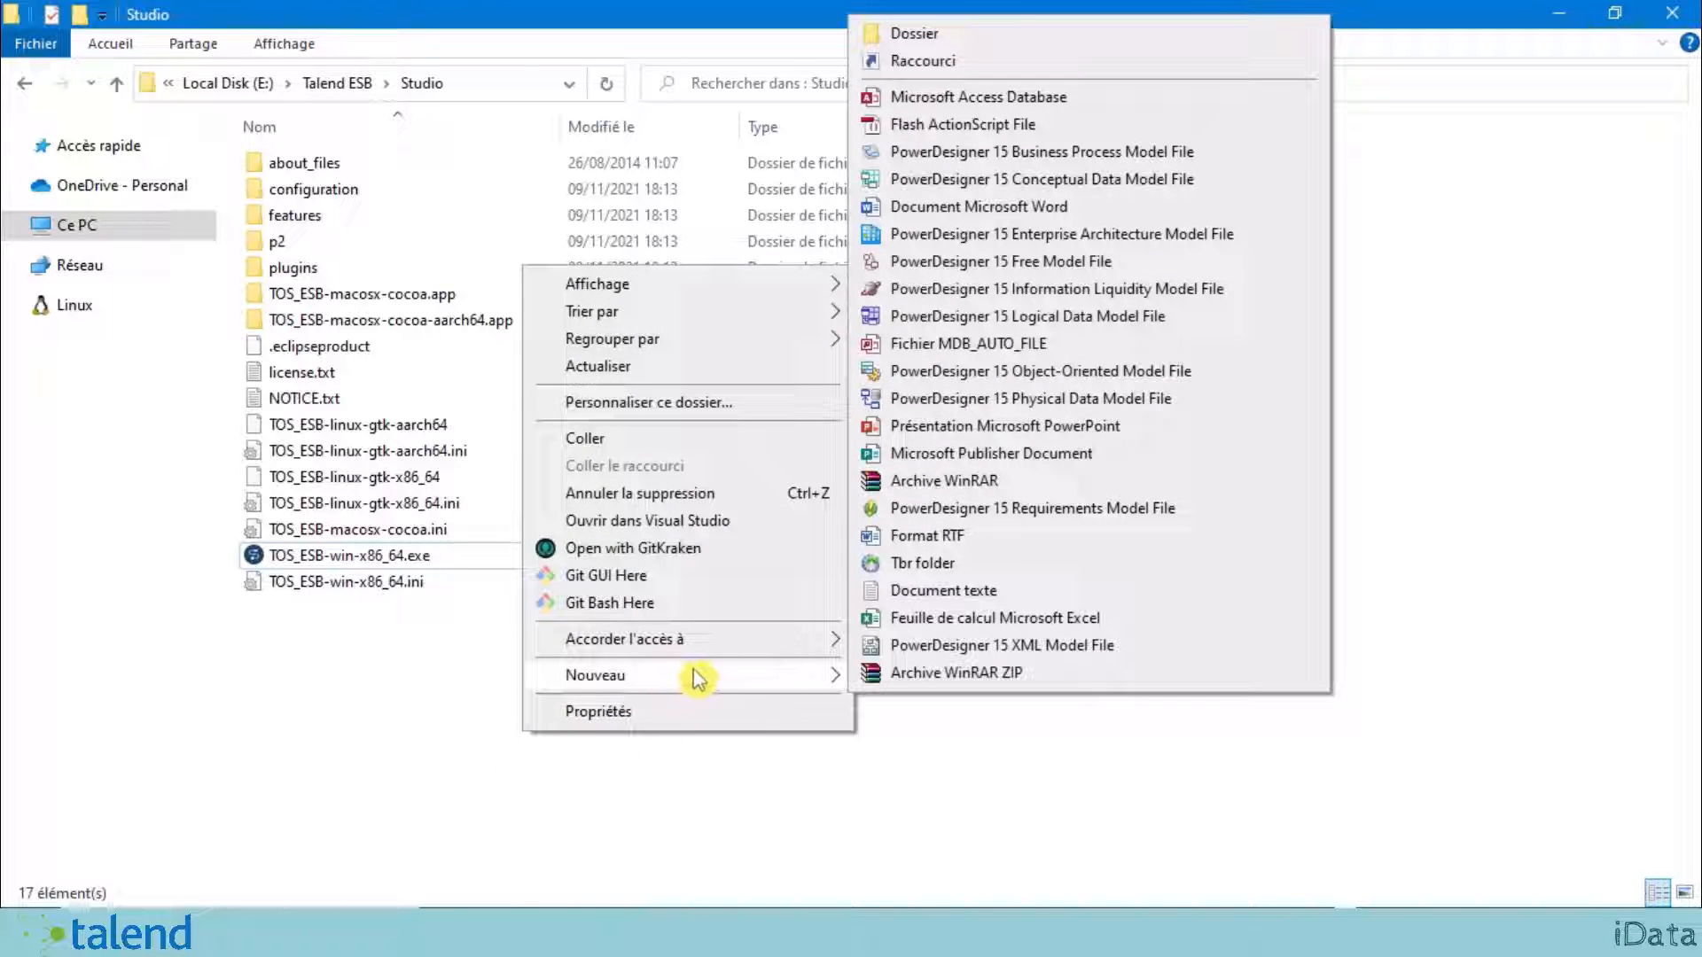
{"action": "left_click", "coordinate": [985, 596]}
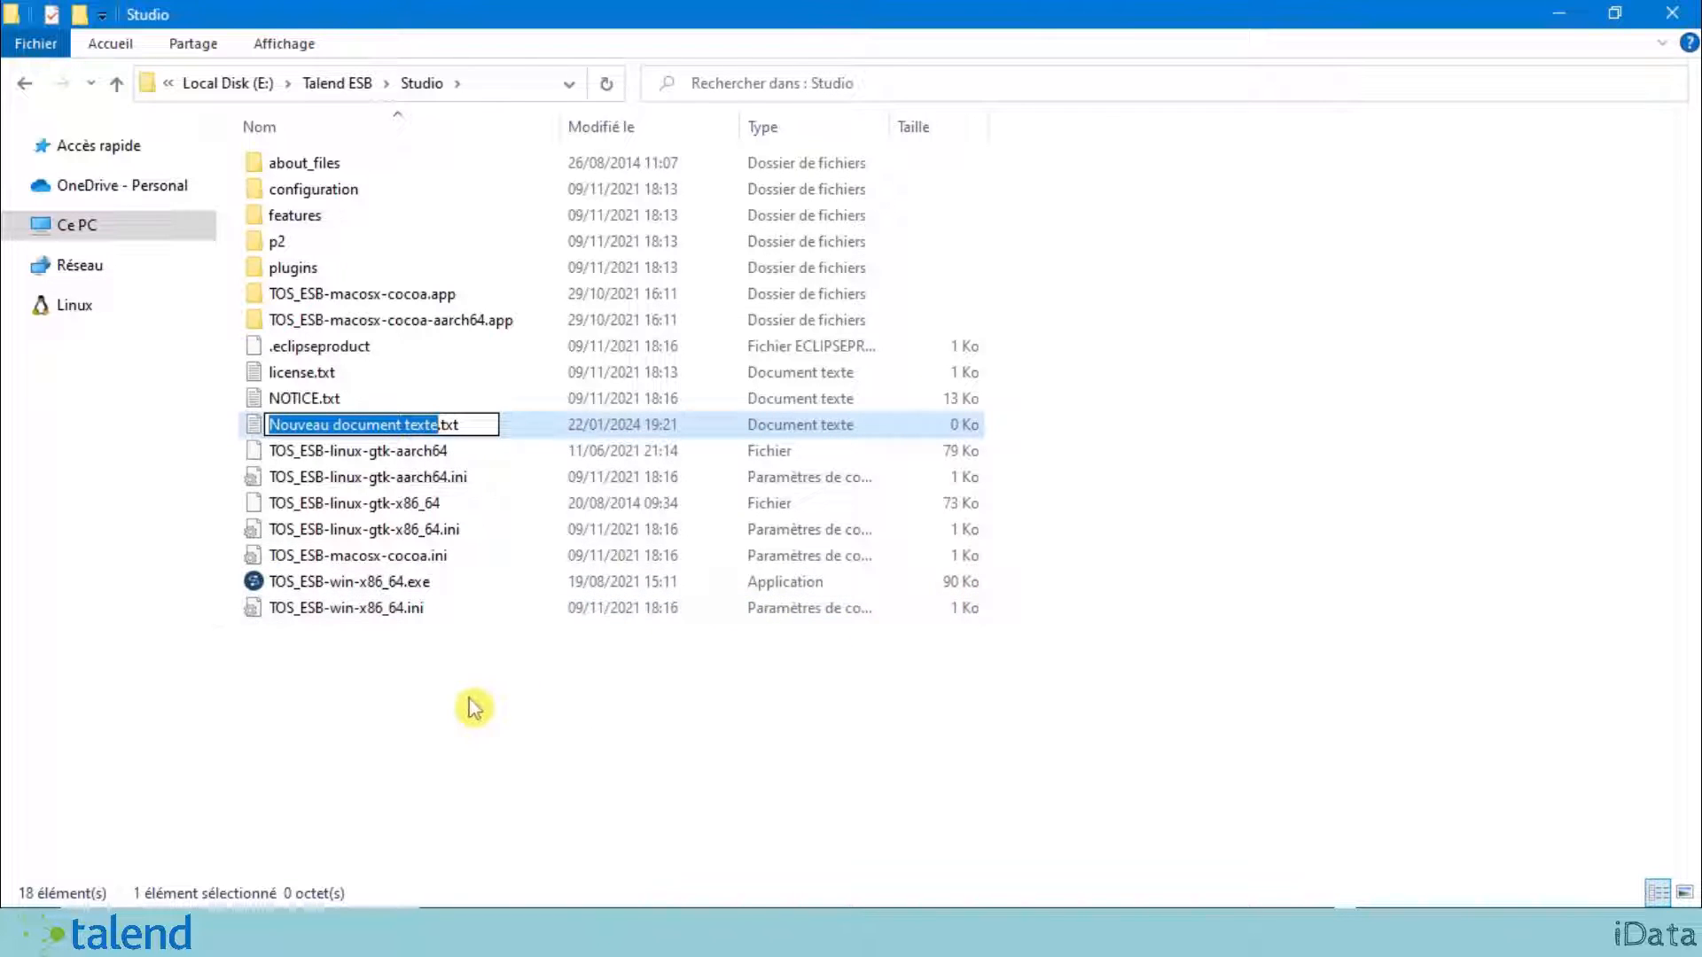
- Name the new text document start_studio.bat and accept the change of its file extension
{"action": "type", "text": "start"}
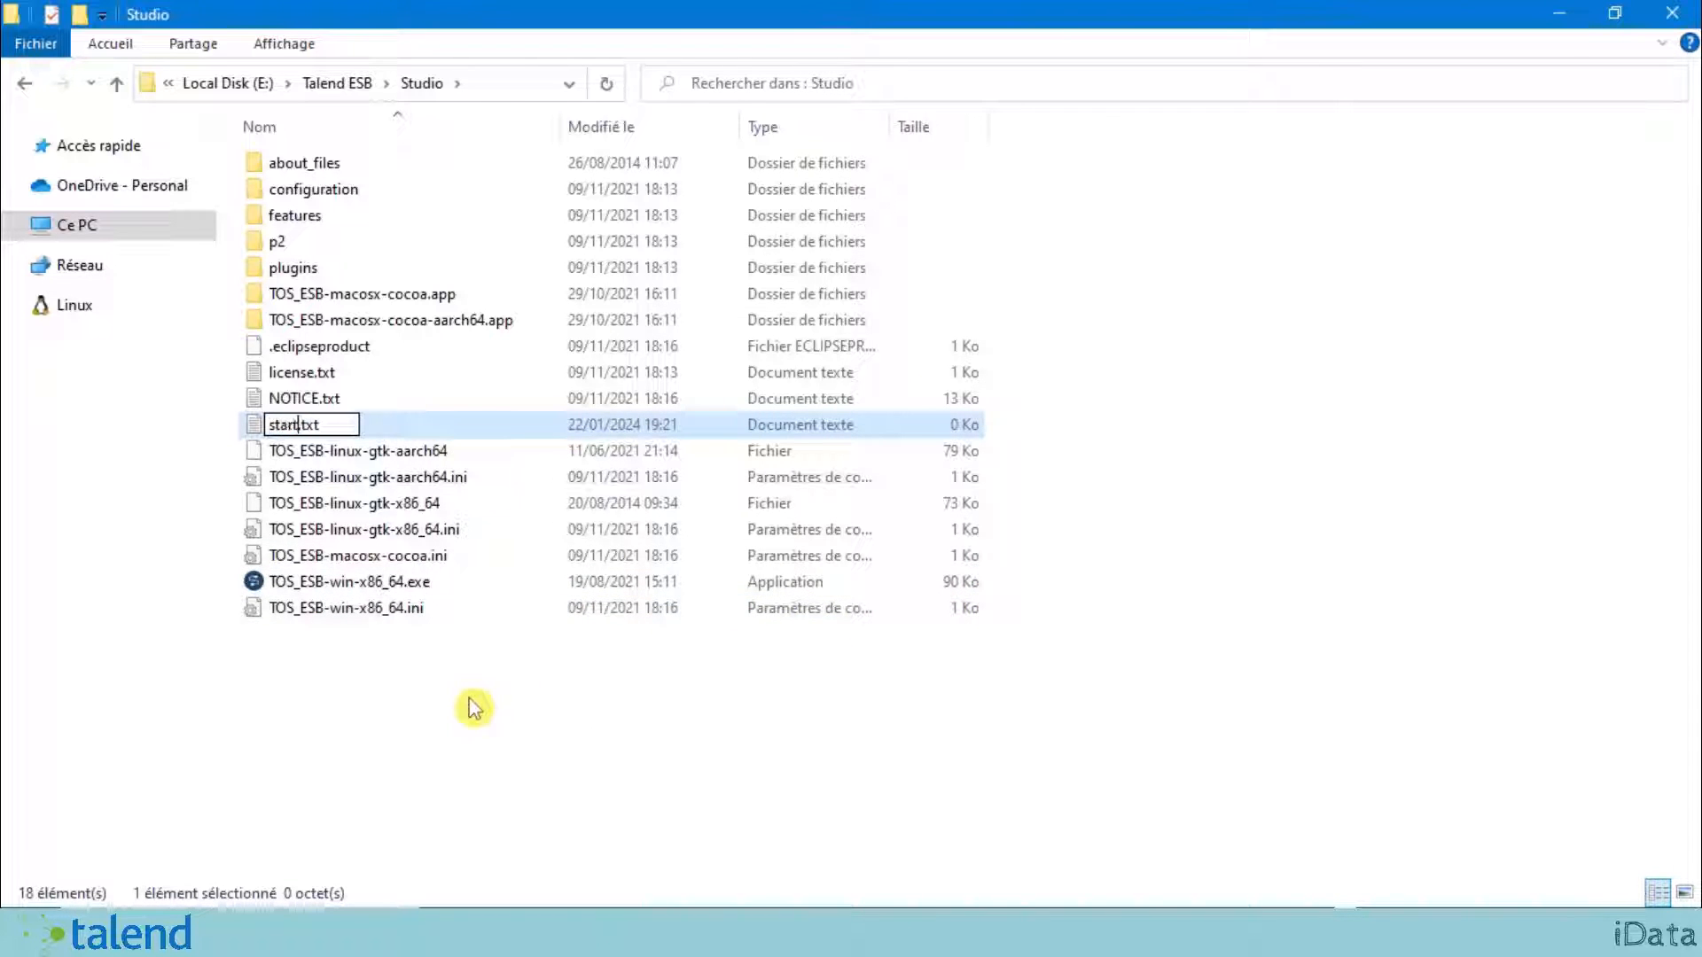
{"action": "type", "text": "_S"}
{"action": "key", "text": "BackSpace"}
{"action": "type", "text": "studio"}
{"action": "left_click", "coordinate": [385, 429]}
{"action": "key", "text": "BackSpace"}
{"action": "key", "text": "BackSpace"}
{"action": "key", "text": "BackSpace"}
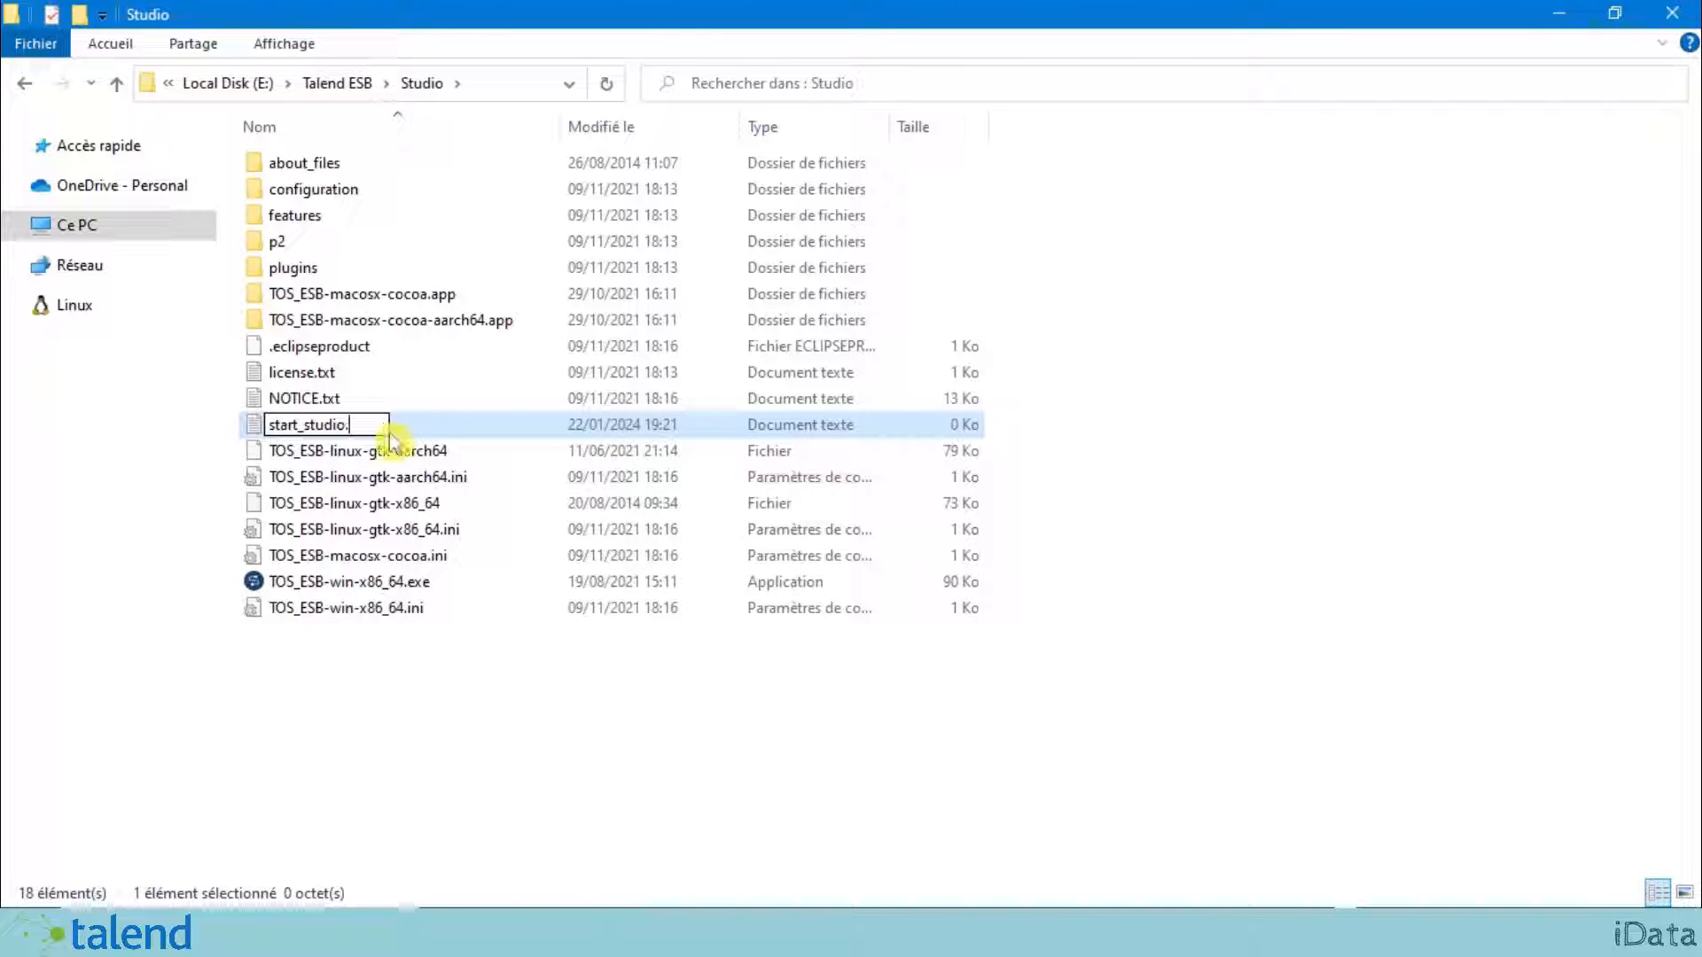
{"action": "type", "text": "ba"}
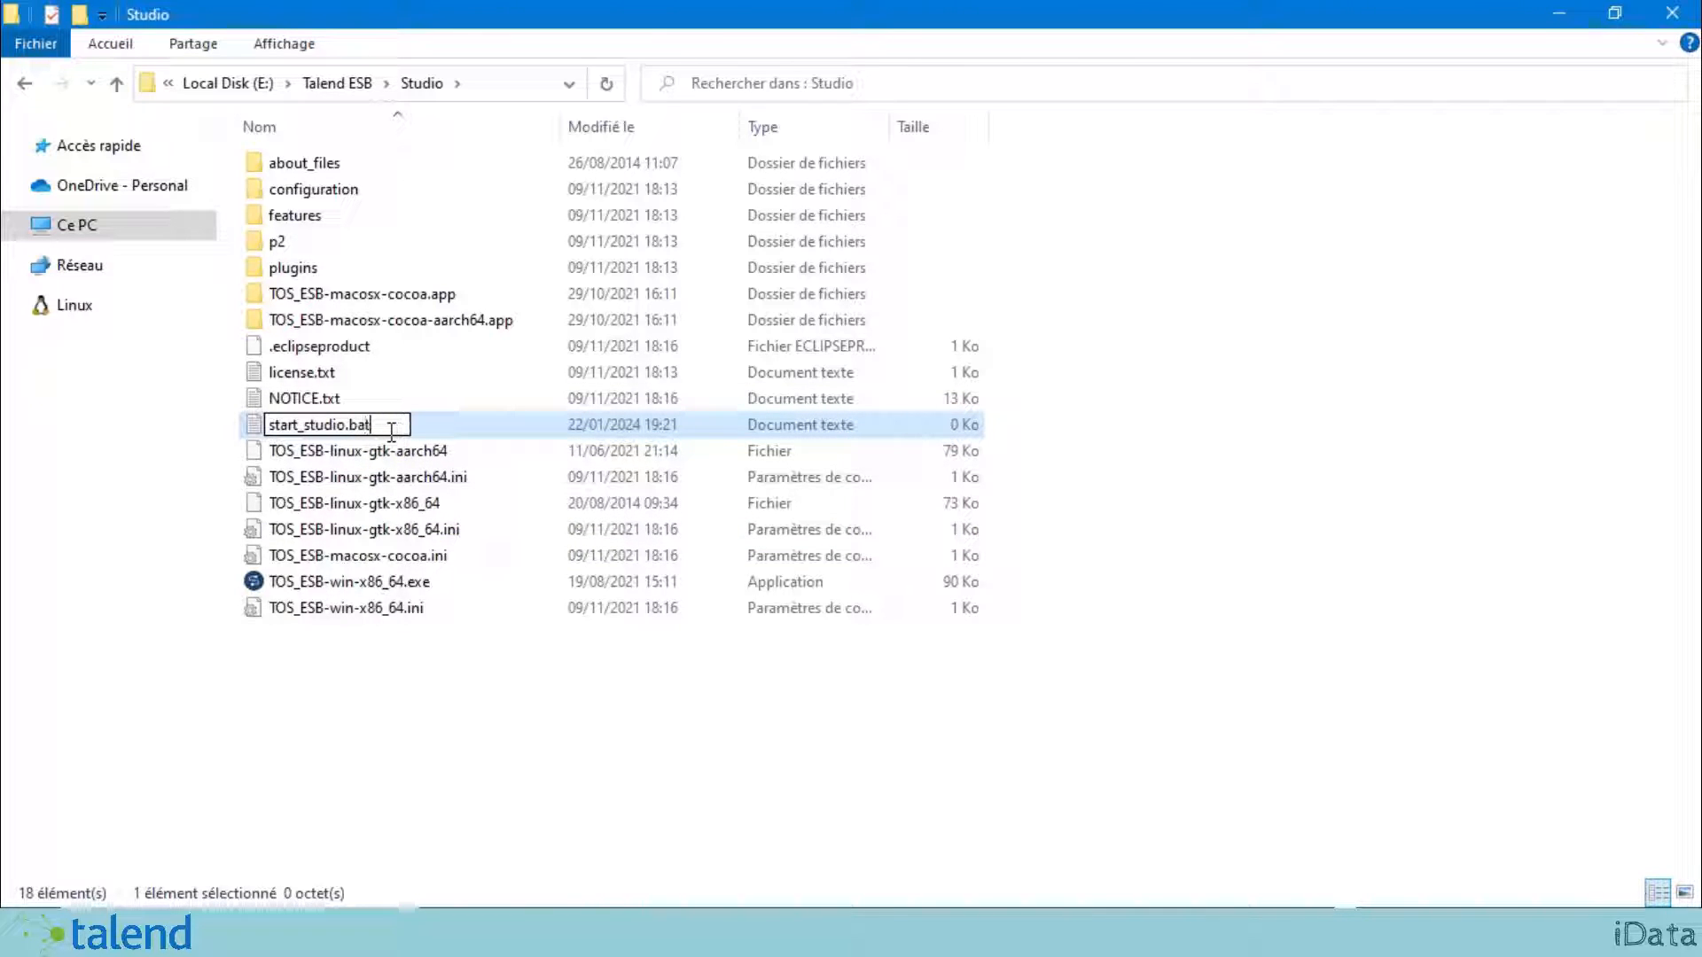
{"action": "type", "text": "t"}
{"action": "key", "text": "Return"}
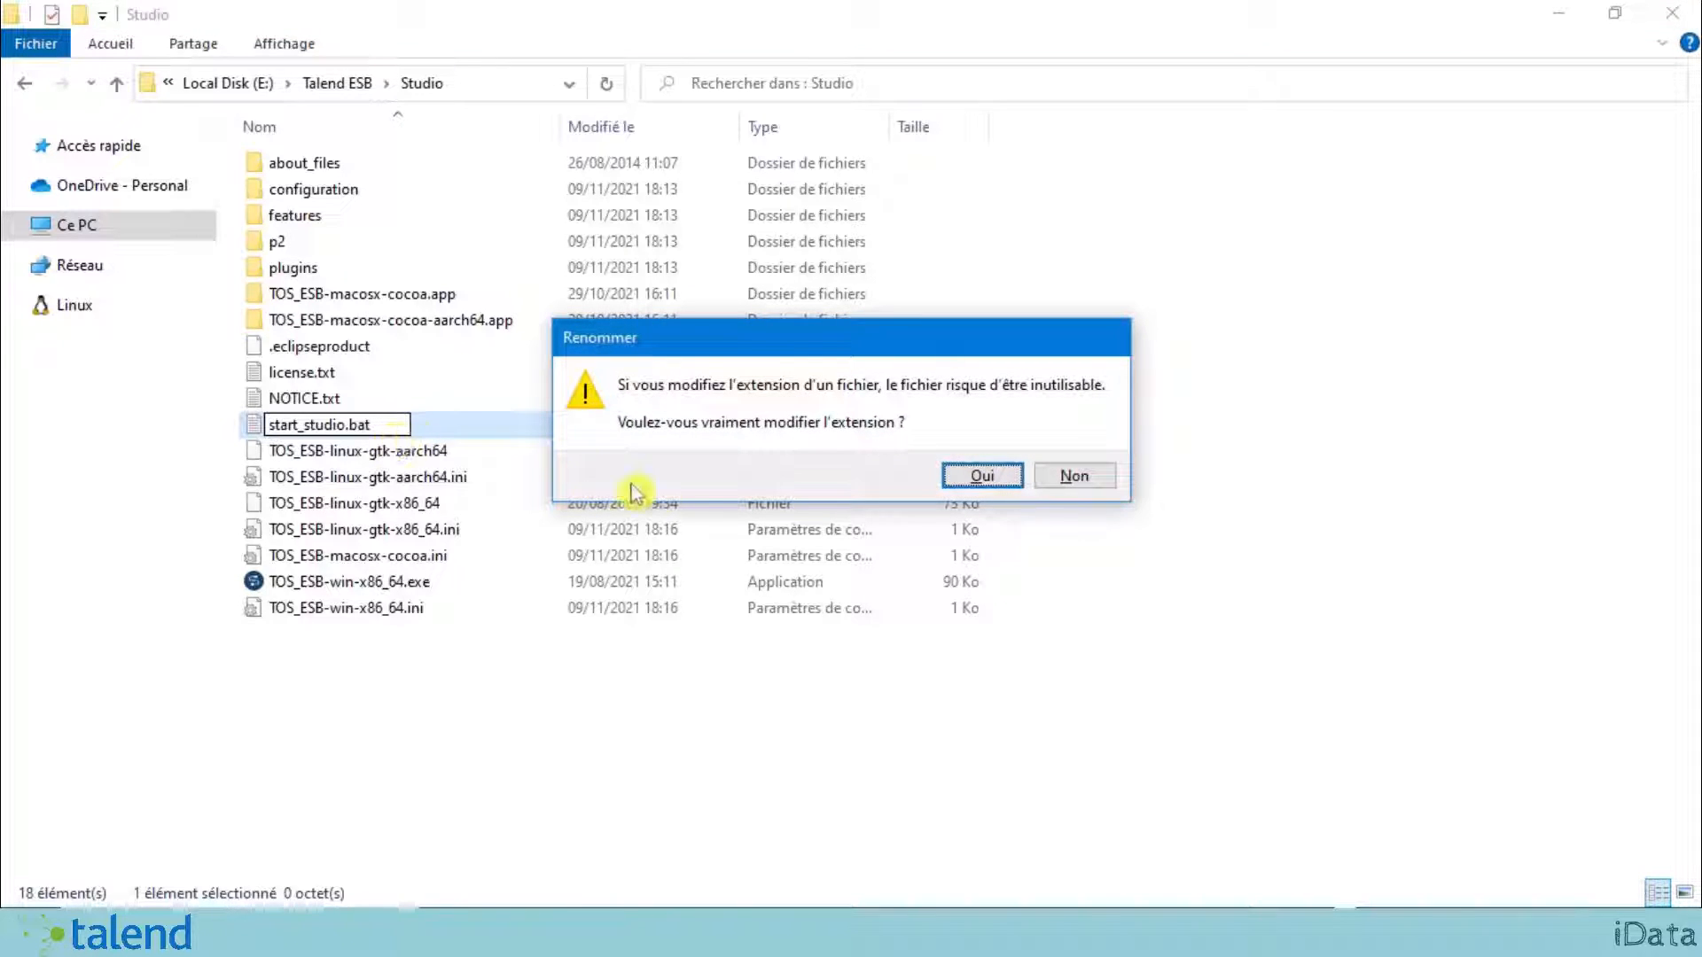
{"action": "left_click", "coordinate": [984, 479]}
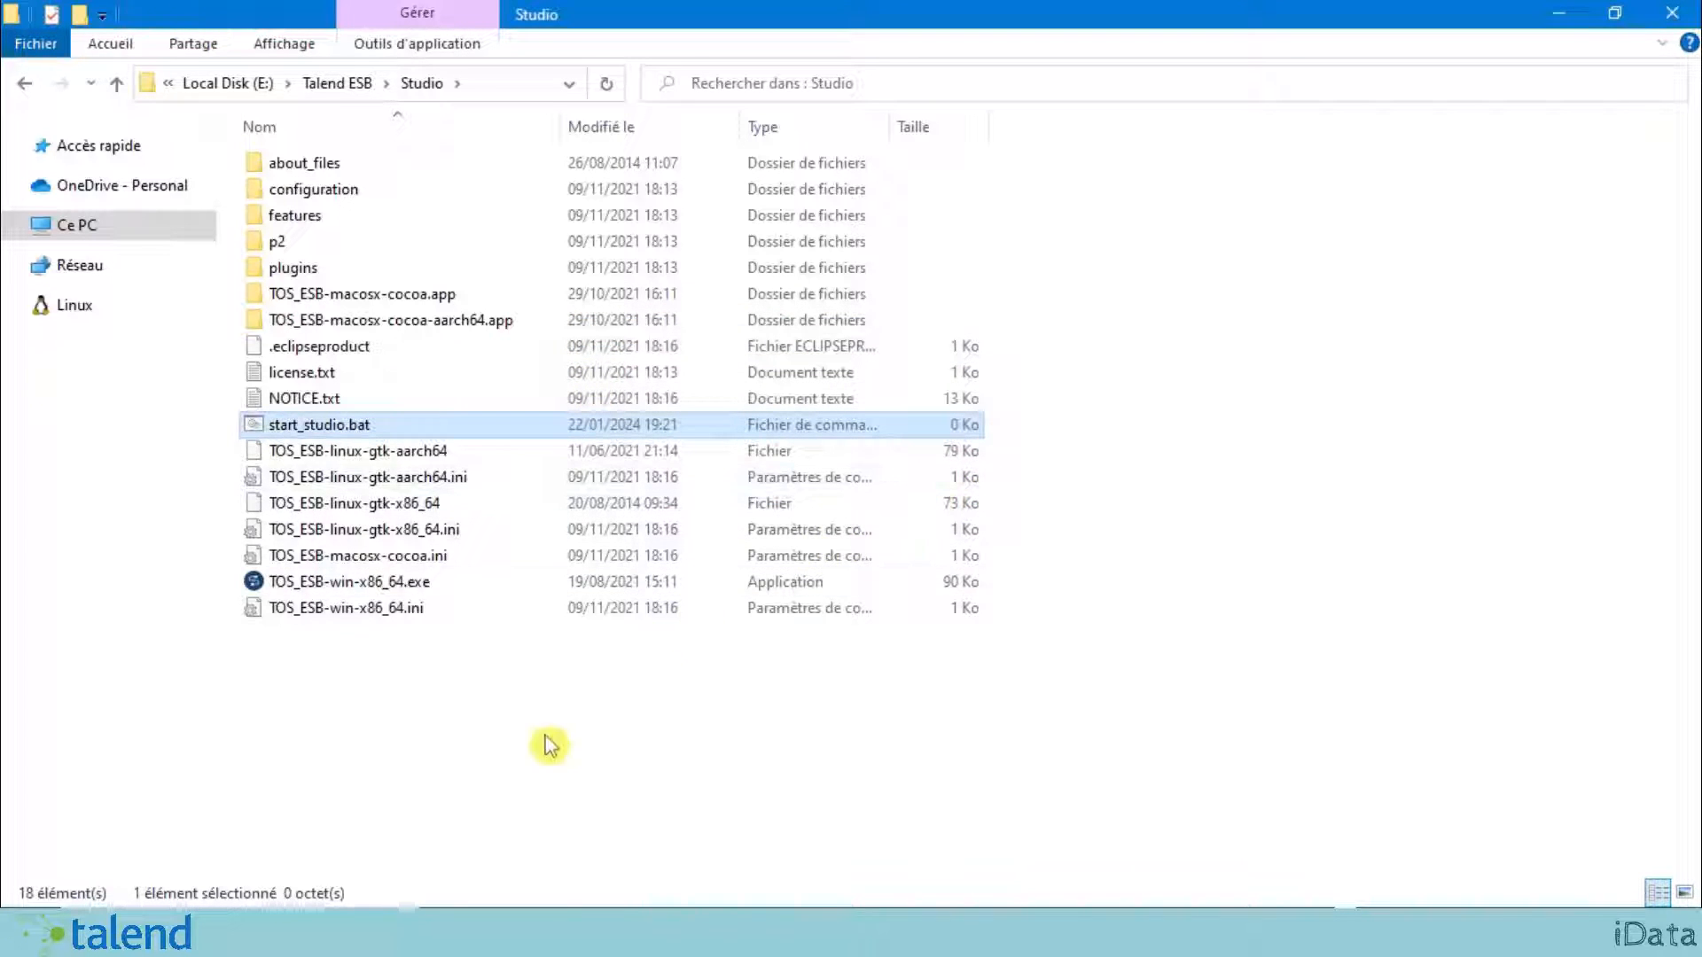
- Open start_studio.bat in Notepad++ and enter TOS_ESB-win-x86_64.exe -vm "C:\Program Files\Java\jdk-11.0.16\bin\server\jvm.dll"
{"action": "left_click", "coordinate": [497, 749]}
{"action": "left_click", "coordinate": [408, 430]}
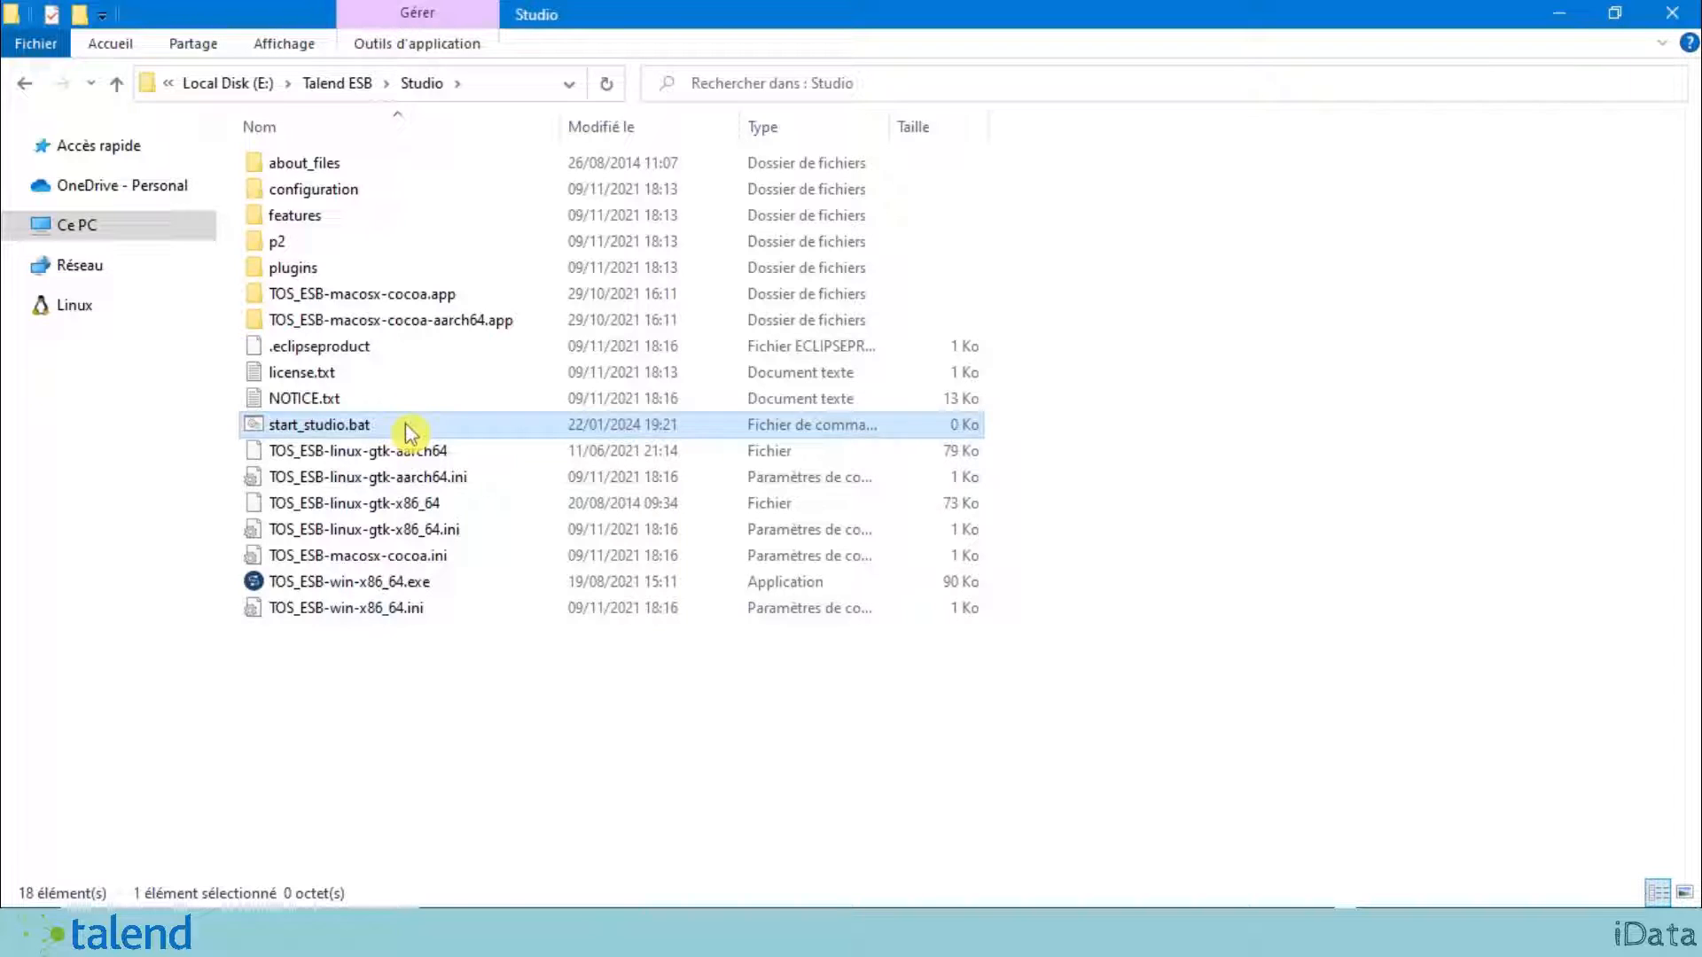
{"action": "double_click", "coordinate": [407, 430]}
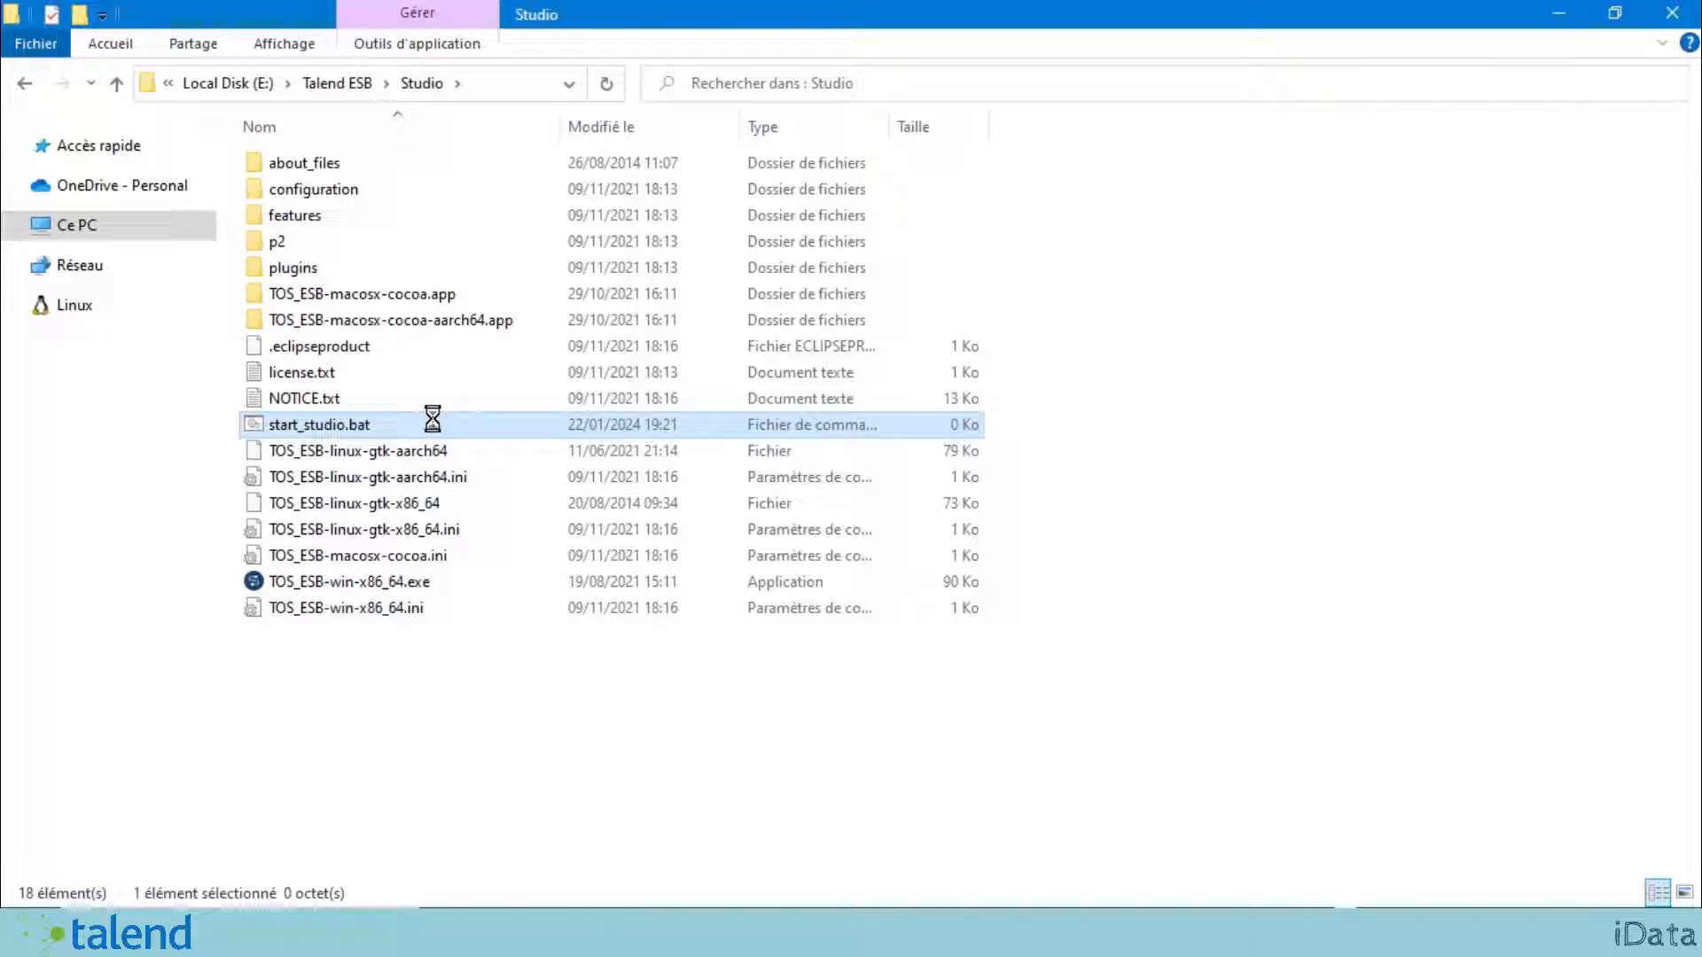
{"action": "right_click", "coordinate": [432, 421]}
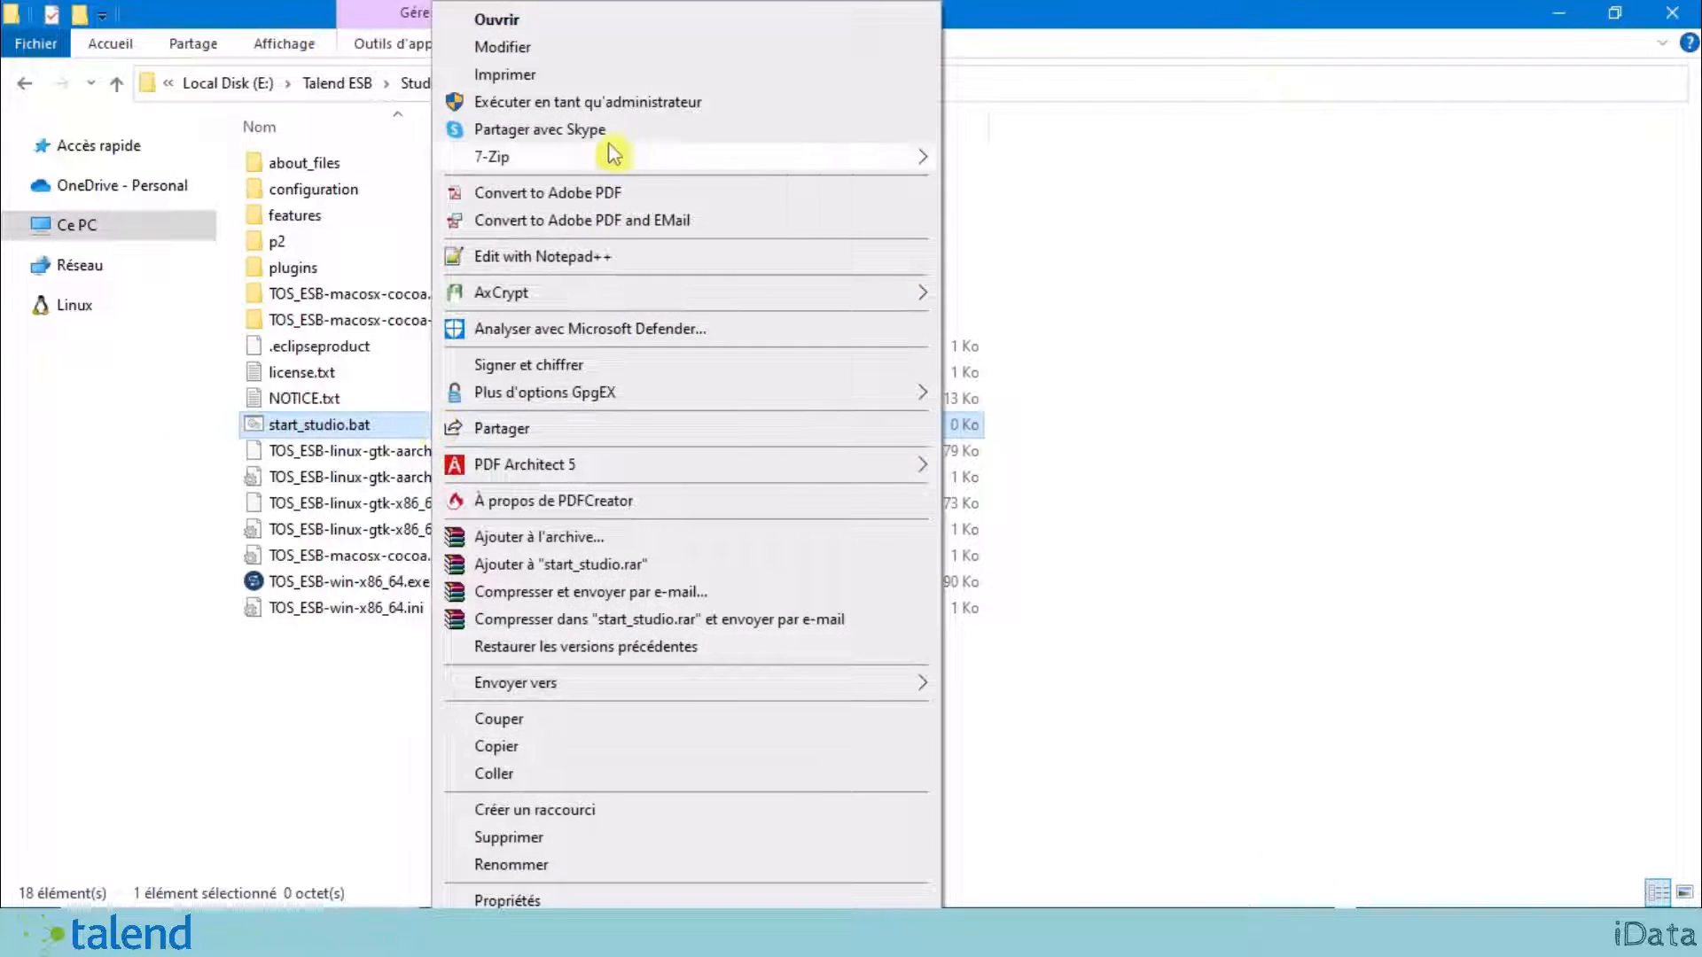
{"action": "left_click", "coordinate": [620, 259]}
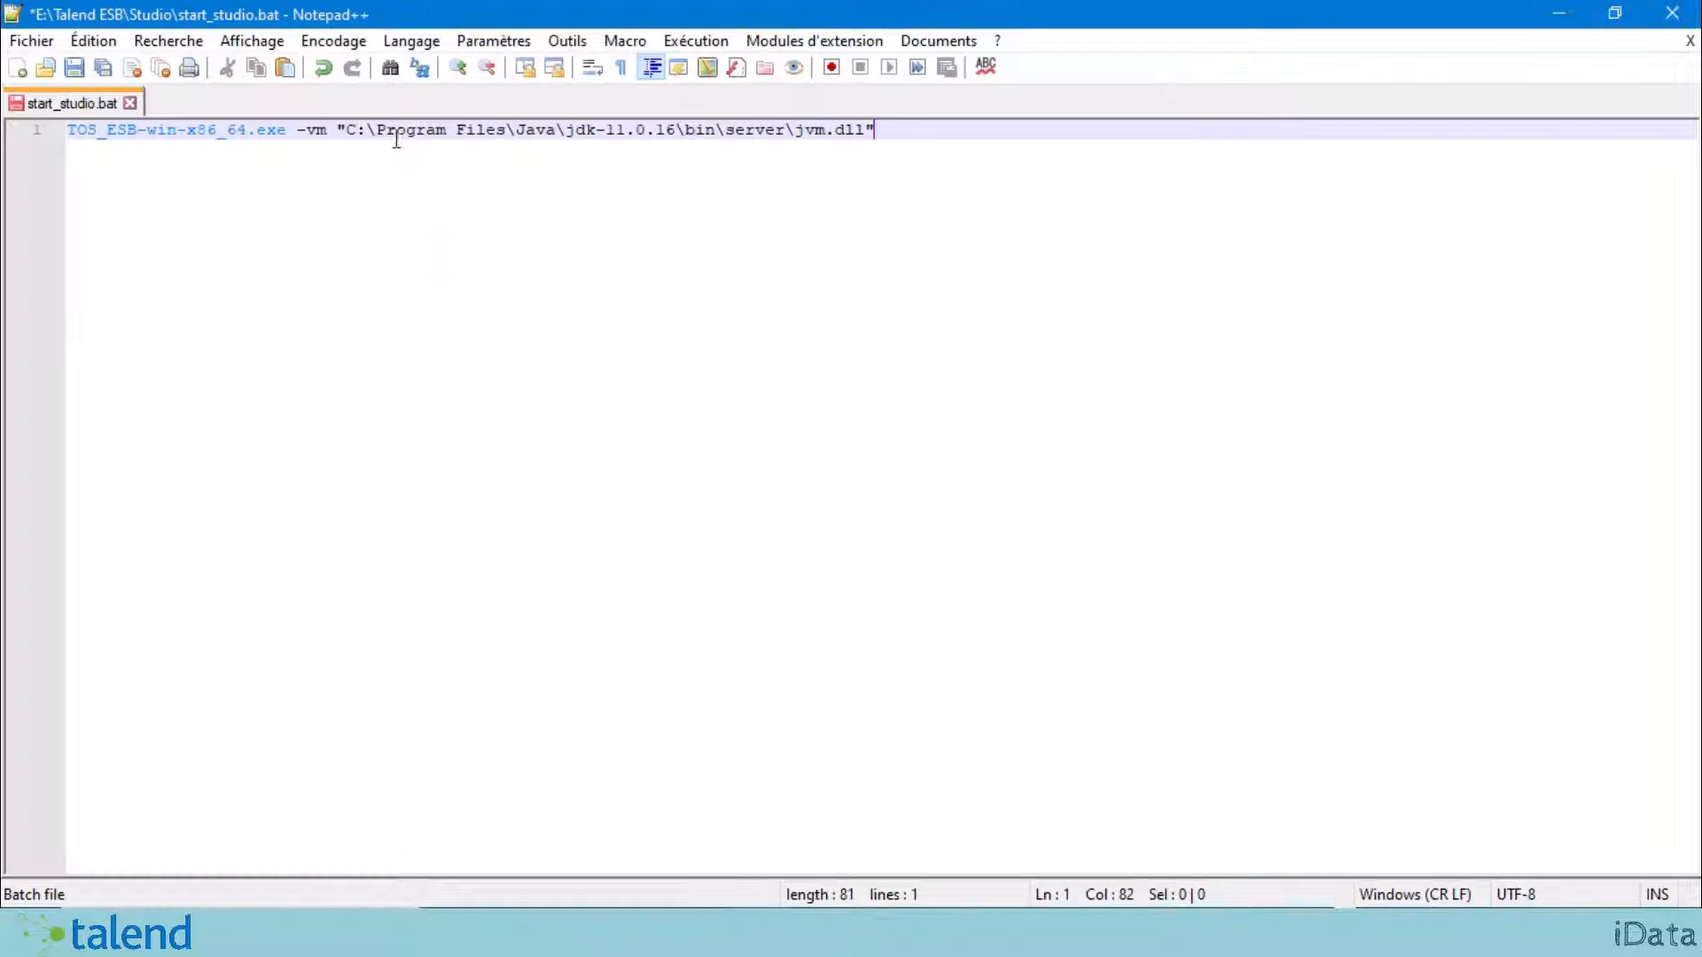
- Check the executable name and the quoted jvm.dll path in the launch command of start_studio.bat
{"action": "left_click_drag", "start_coordinate": [287, 134], "coordinate": [20, 142]}
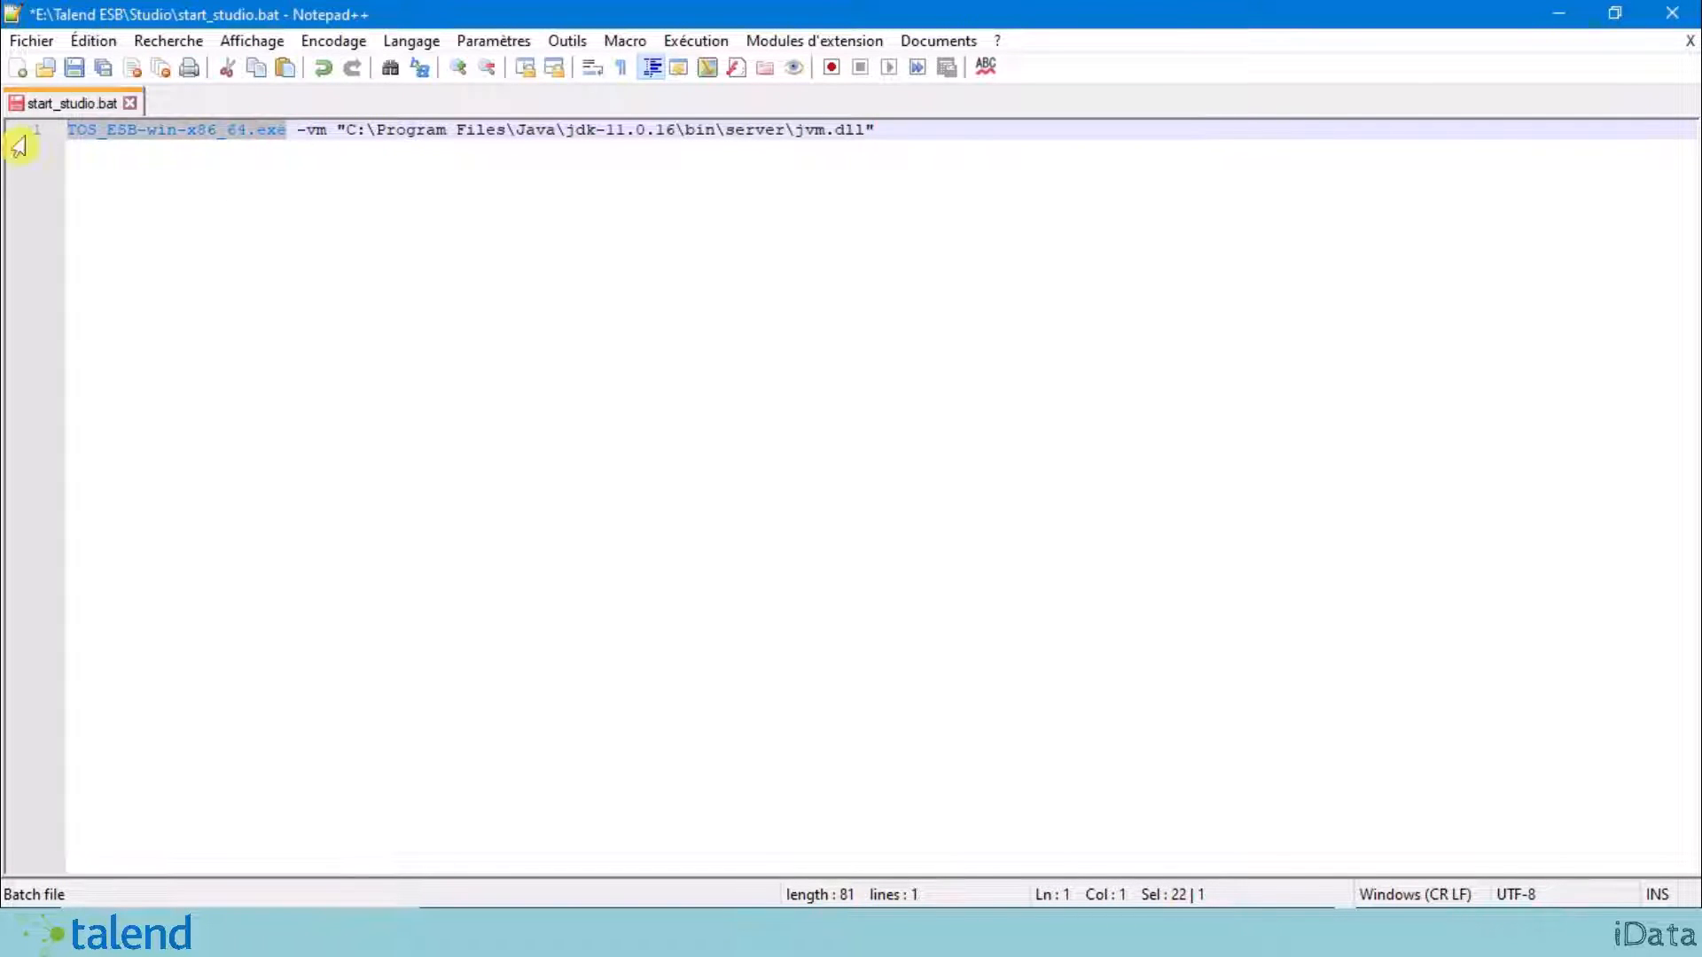
{"action": "left_click", "coordinate": [600, 201]}
{"action": "left_click_drag", "start_coordinate": [283, 133], "coordinate": [27, 155]}
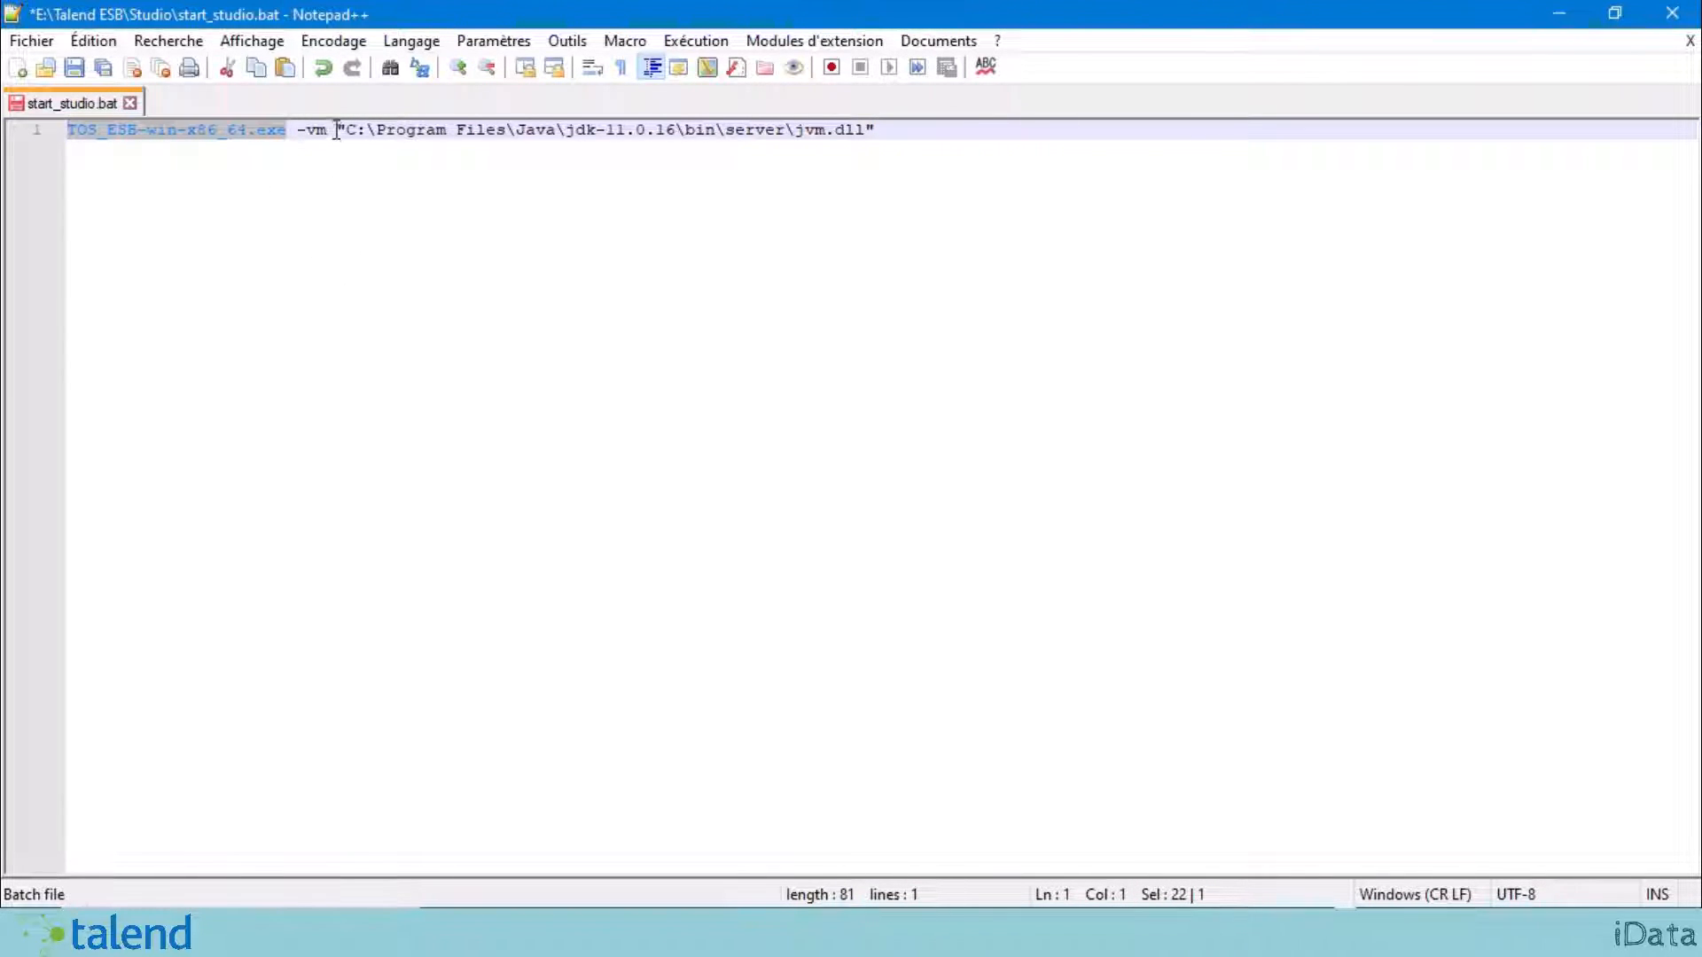
{"action": "left_click_drag", "start_coordinate": [298, 131], "coordinate": [862, 138]}
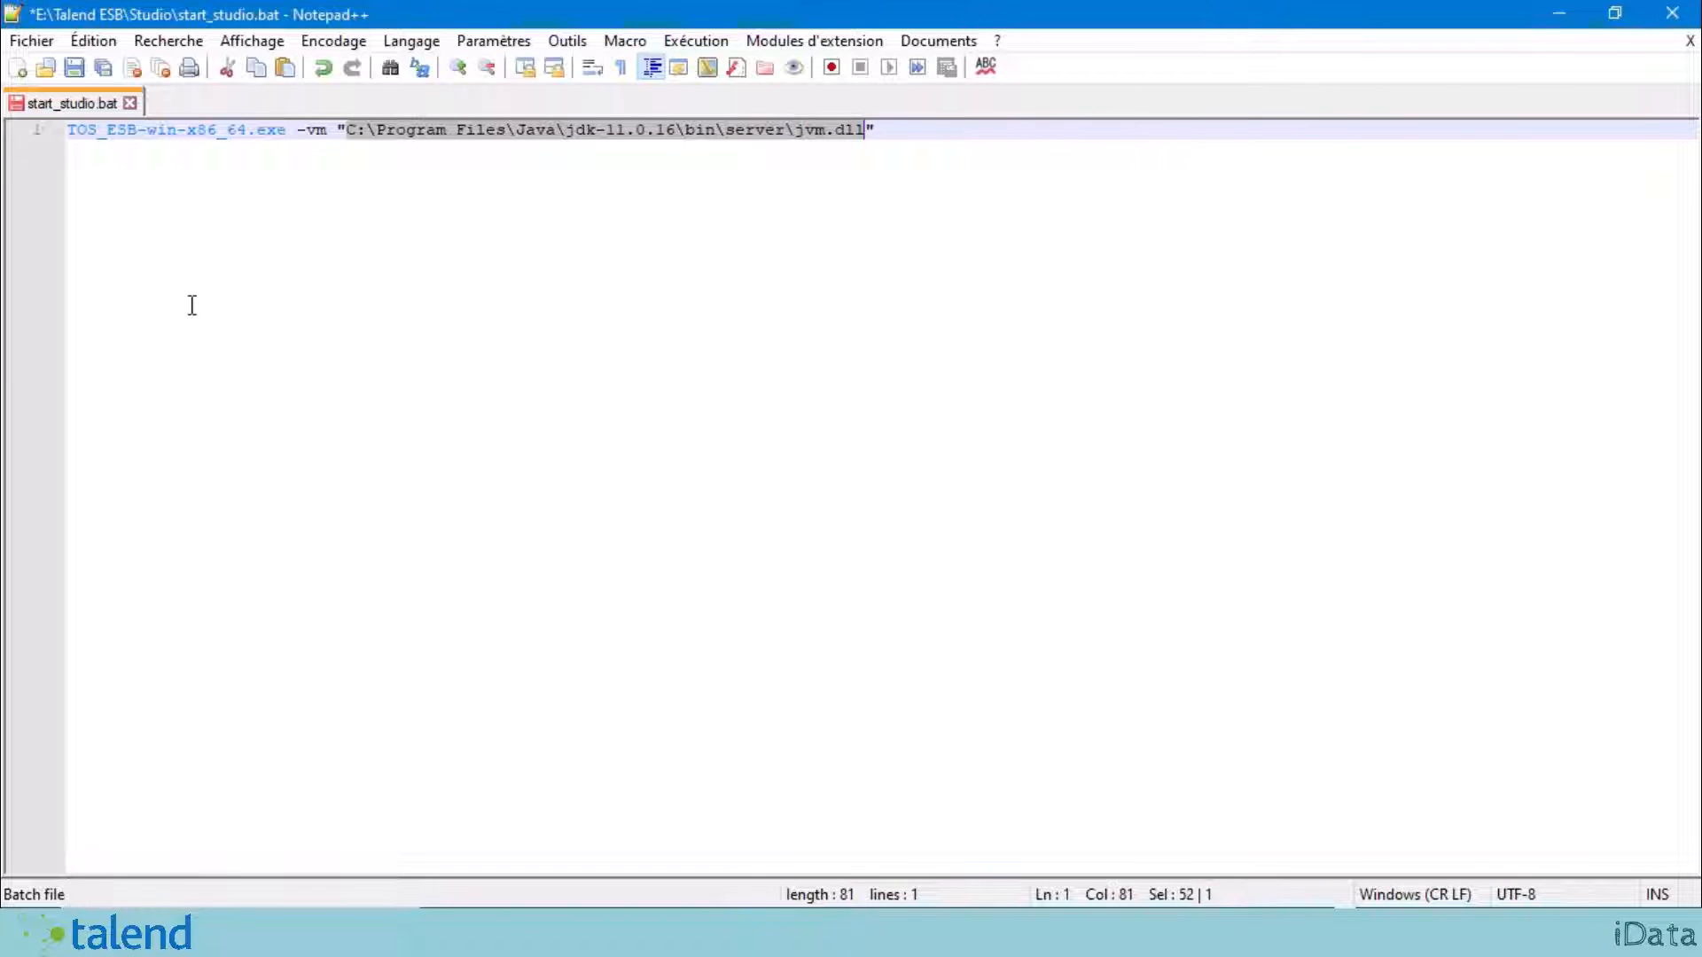
{"action": "left_click", "coordinate": [348, 130]}
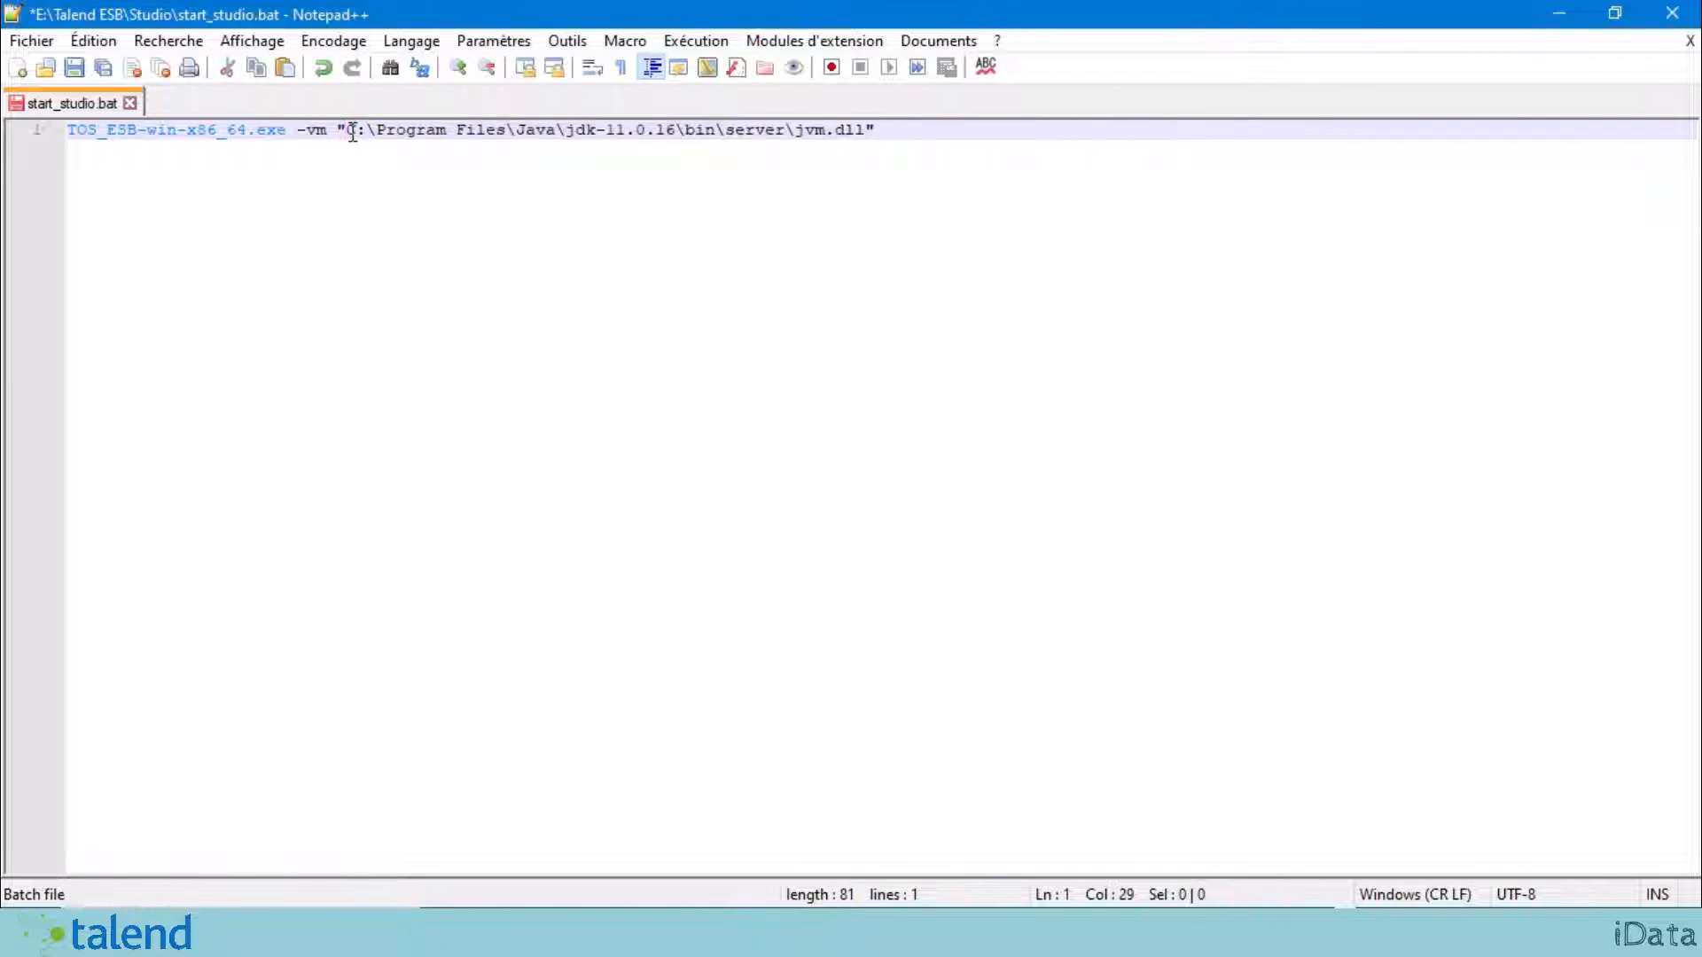
{"action": "left_click_drag", "start_coordinate": [352, 132], "coordinate": [868, 139]}
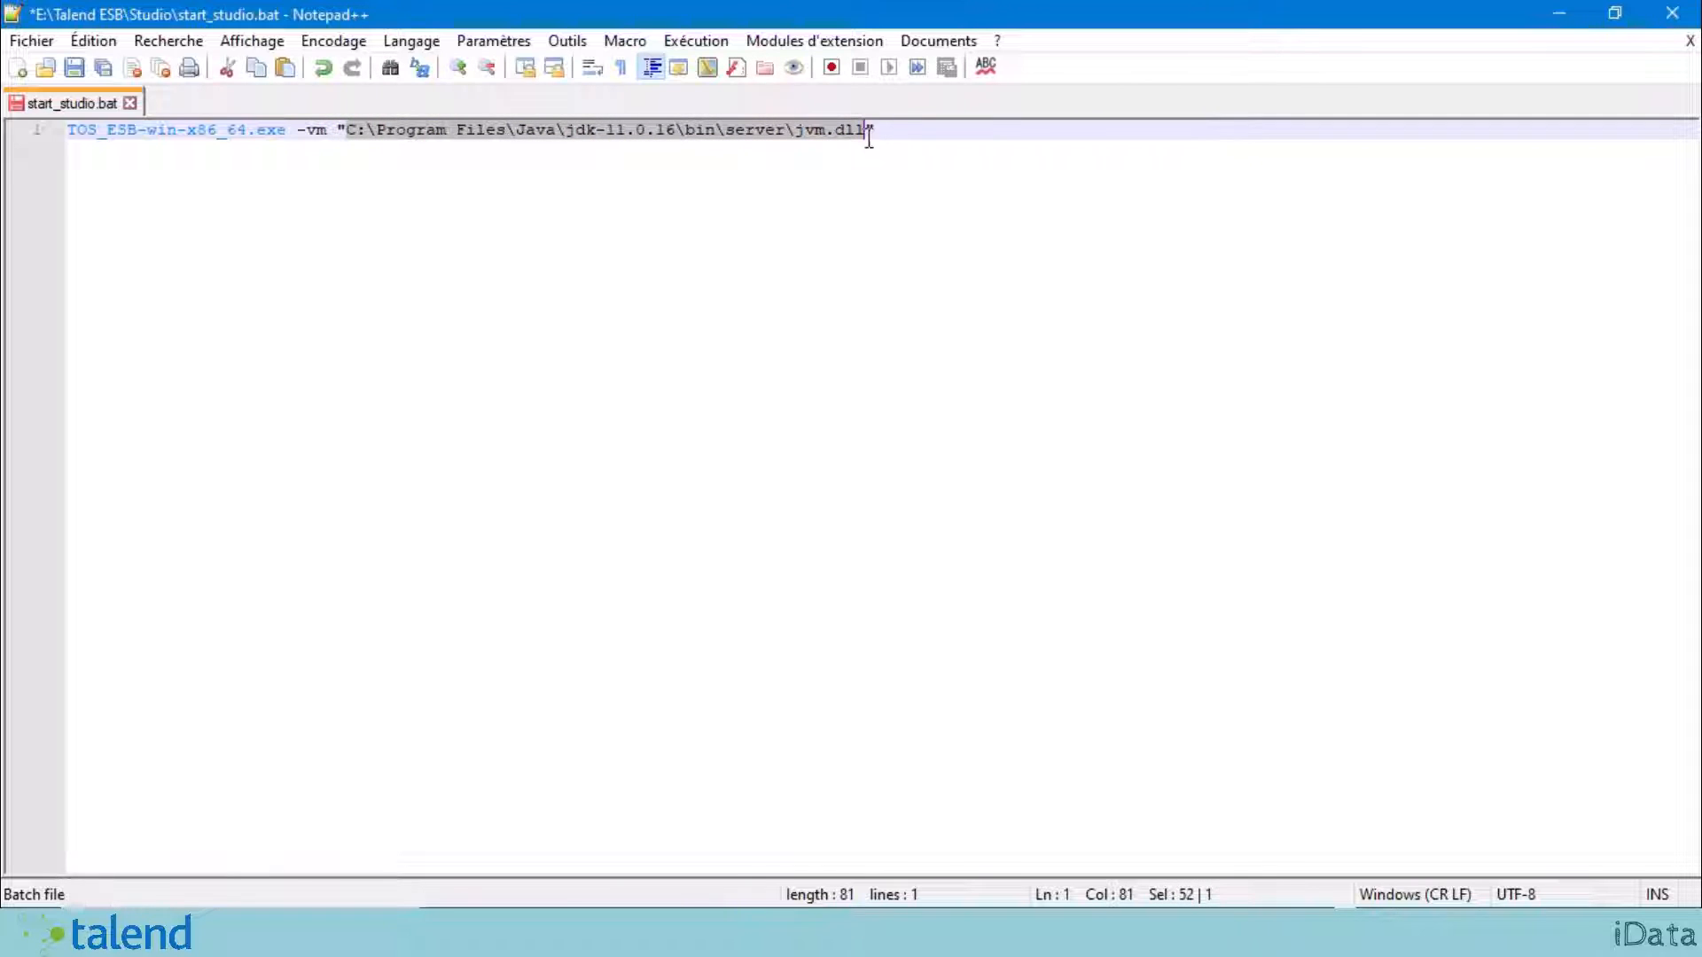
{"action": "left_click", "coordinate": [506, 224]}
{"action": "left_click", "coordinate": [842, 426]}
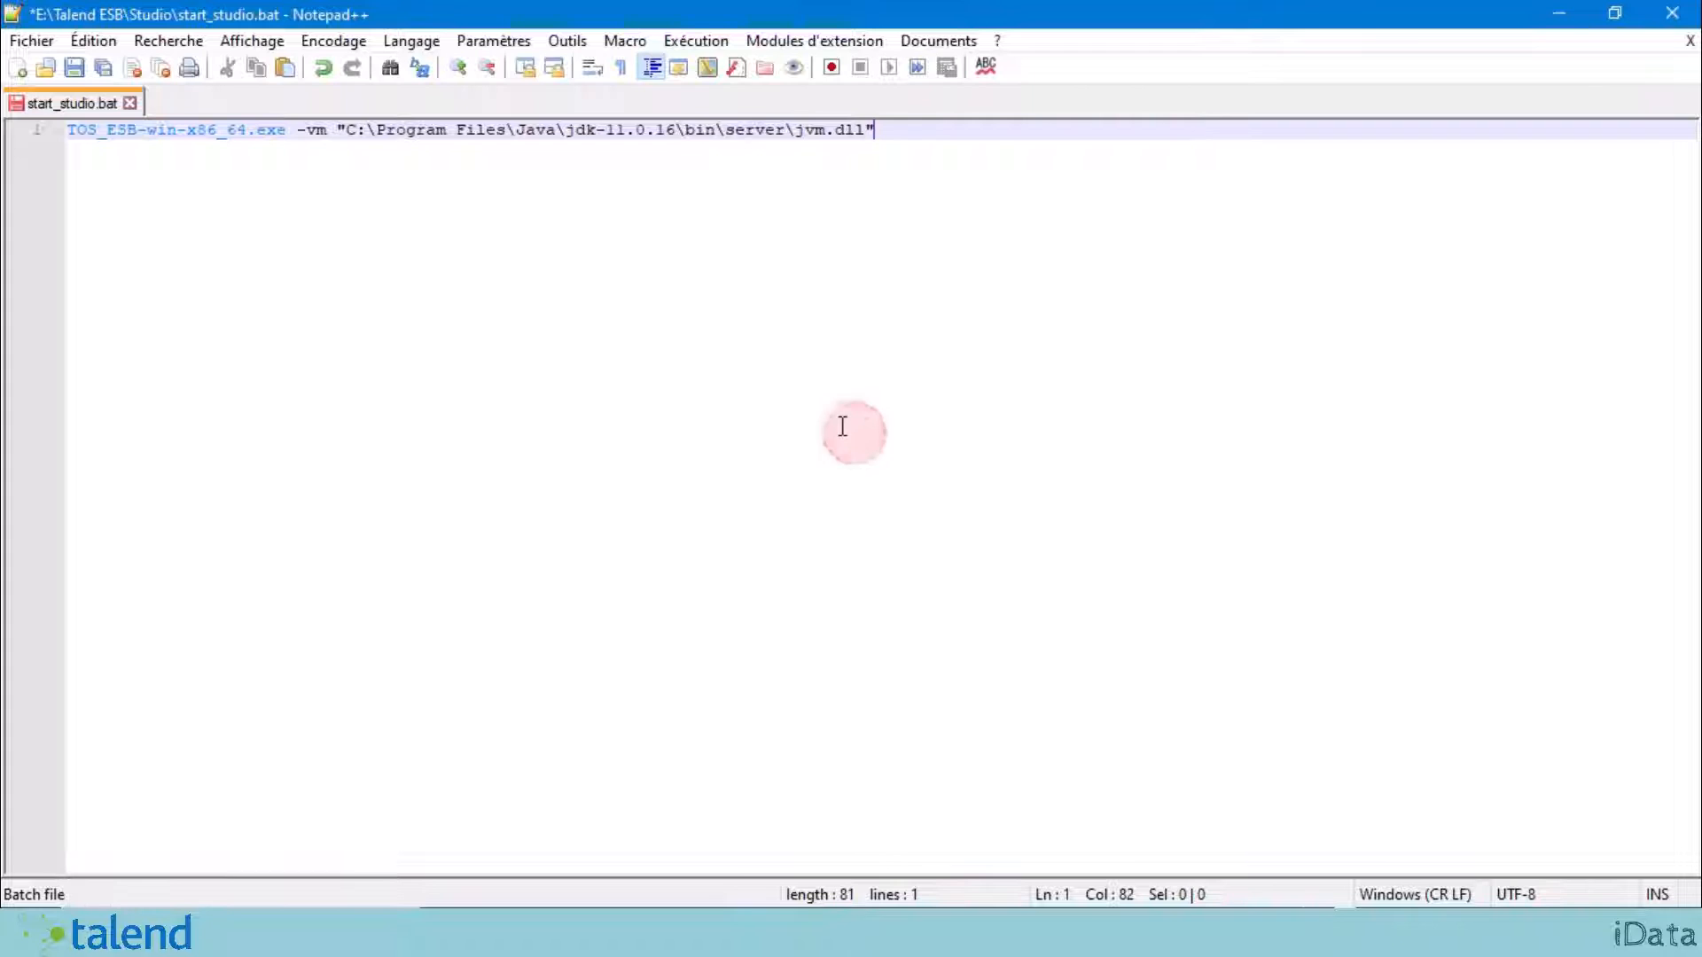
- Save and close start_studio.bat, and run it from the Studio folder to launch Talend Open Studio for ESB
{"action": "key", "text": "ctrl+s"}
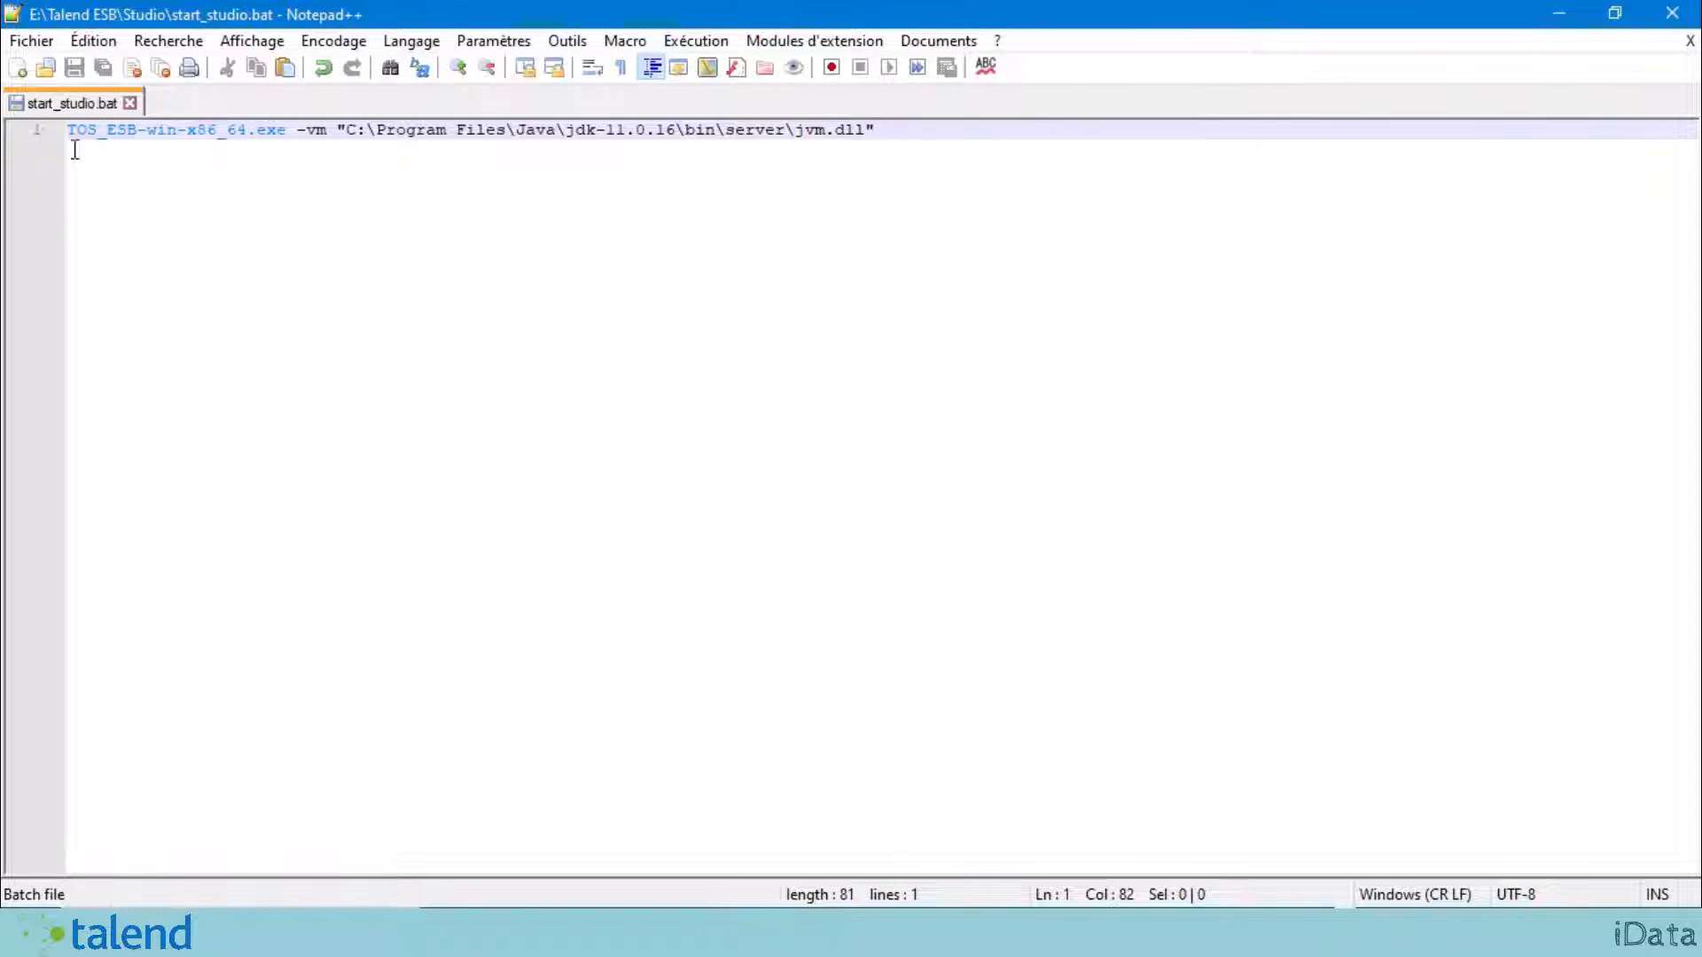
{"action": "left_click", "coordinate": [1683, 16]}
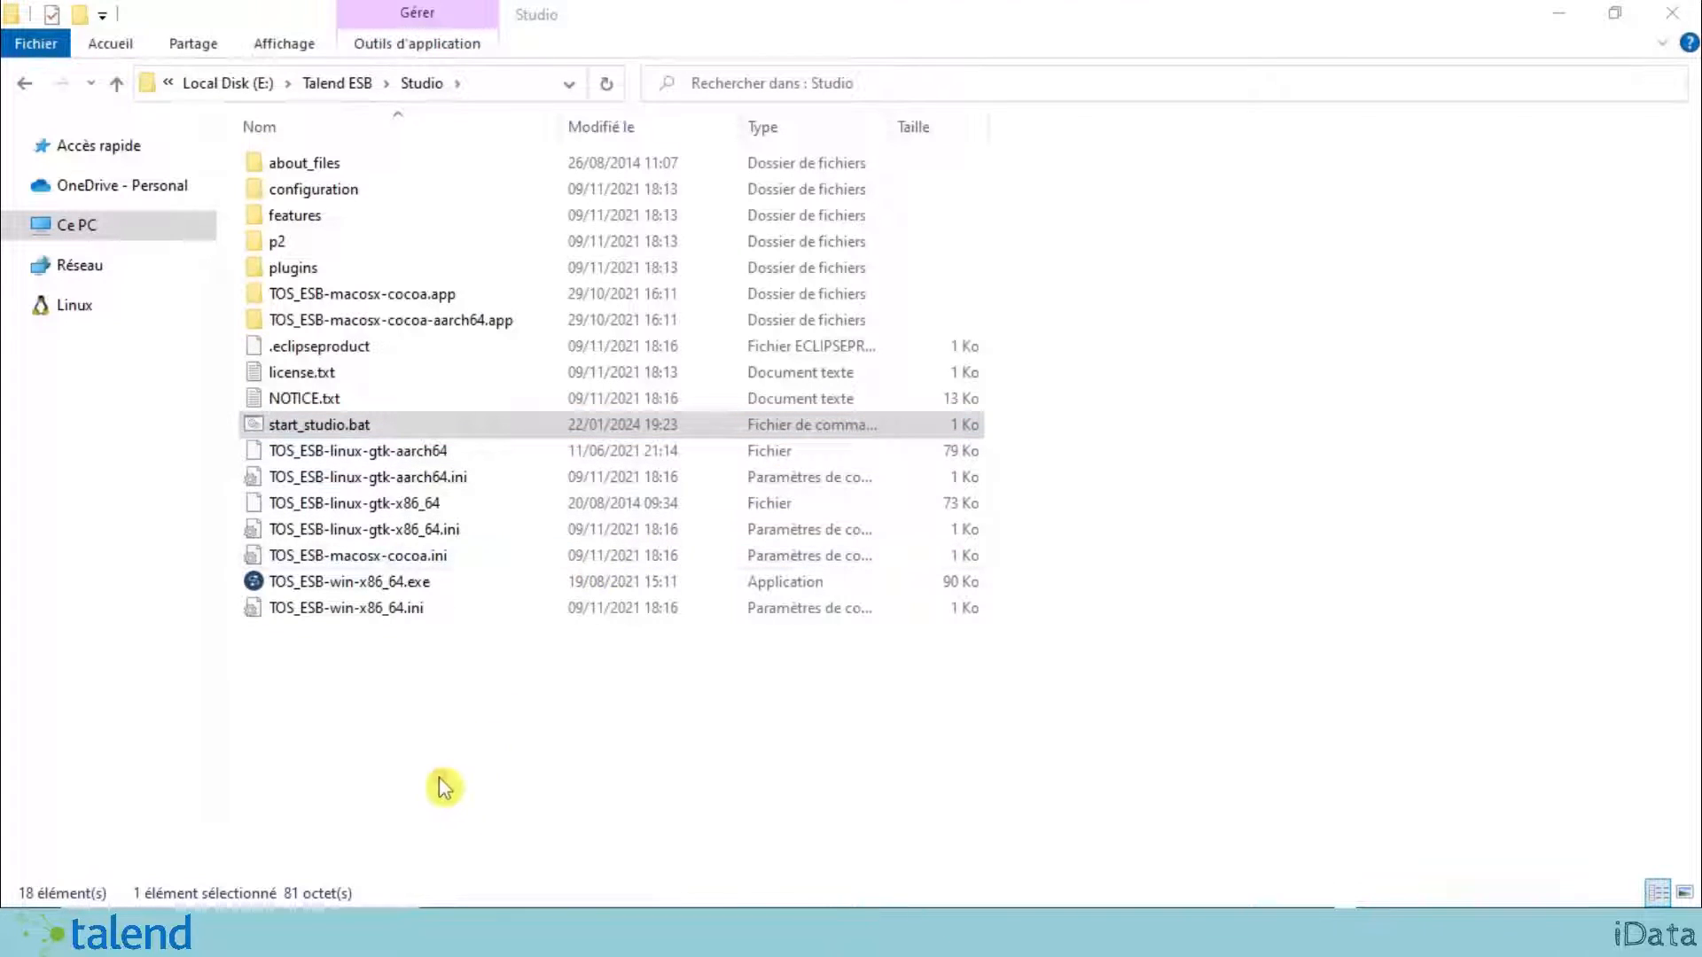
{"action": "left_click", "coordinate": [397, 427]}
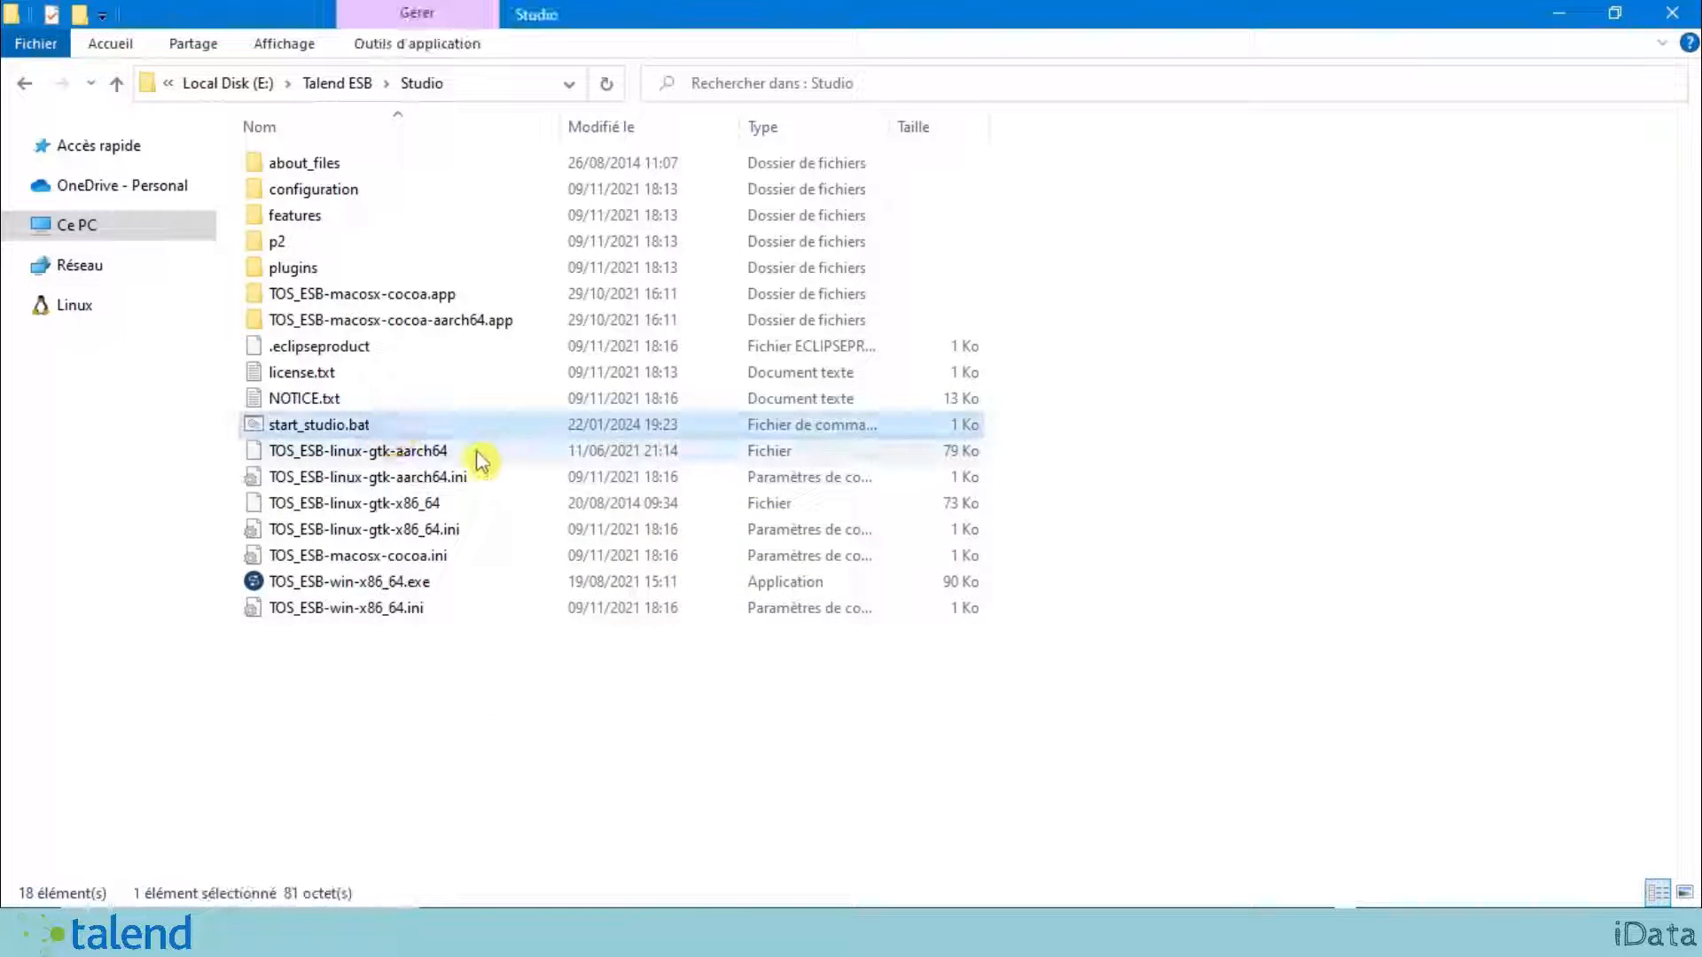
{"action": "double_click", "coordinate": [401, 428]}
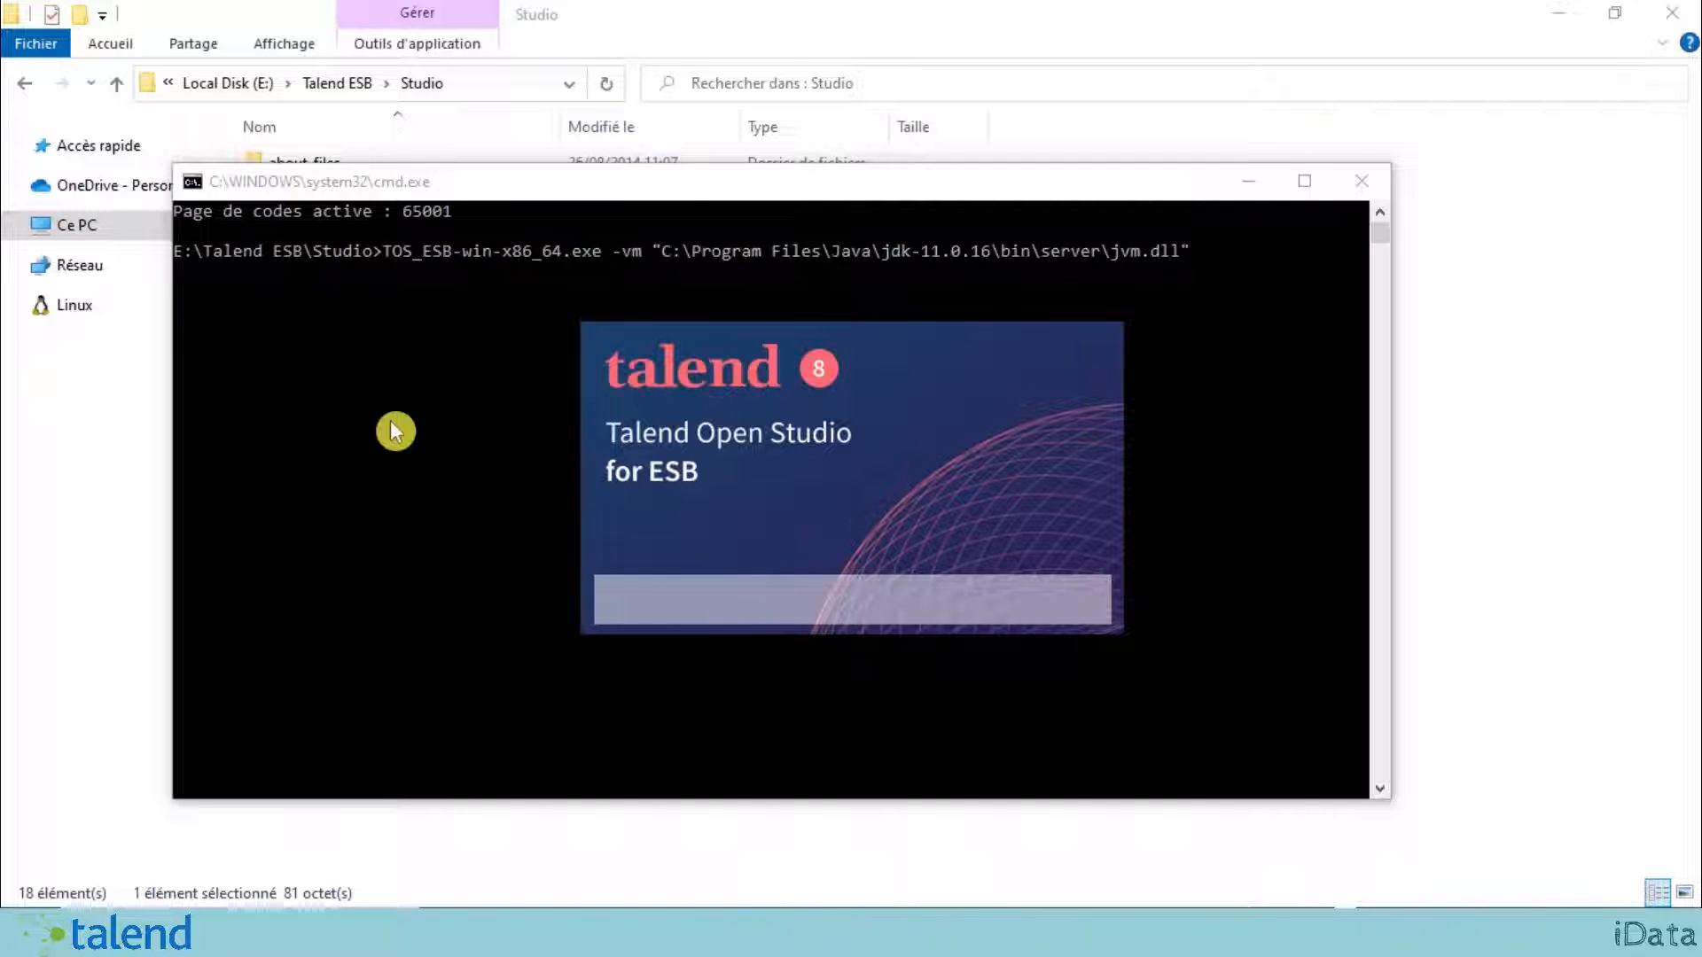
{"action": "left_click", "coordinate": [1361, 182]}
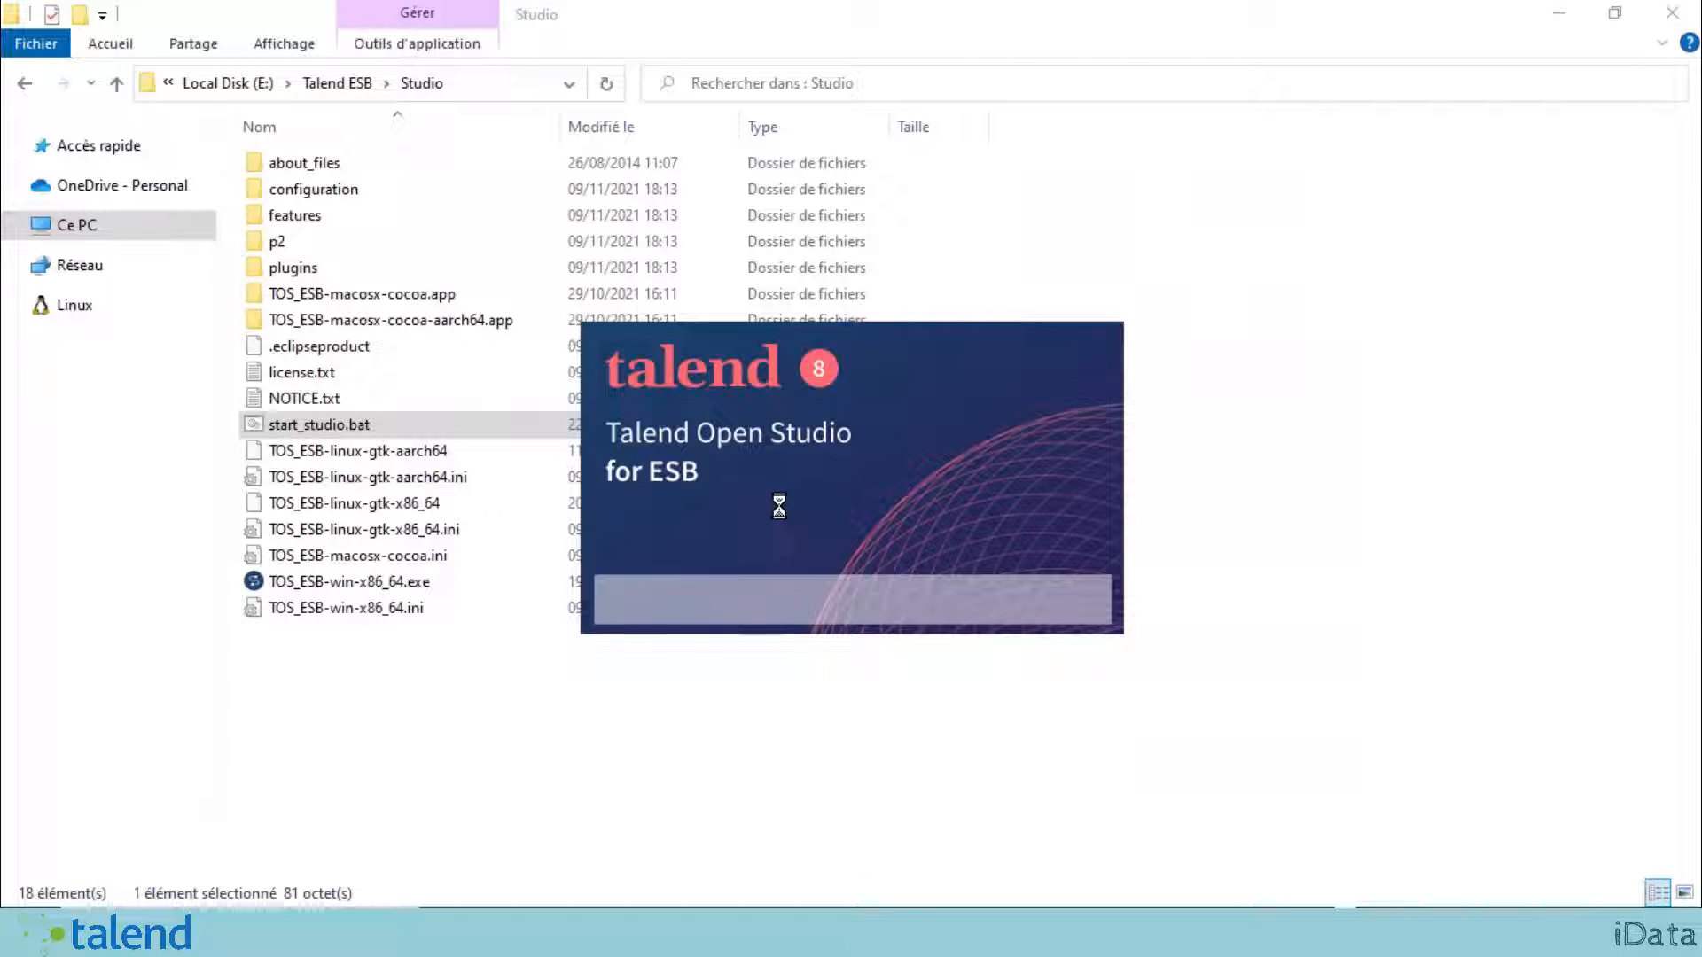
- Read through the Talend Open Studio for ESB licence agreement to its end and accept it
{"action": "scroll", "coordinate": [1167, 416], "scroll_direction": "down", "scroll_amount": 2}
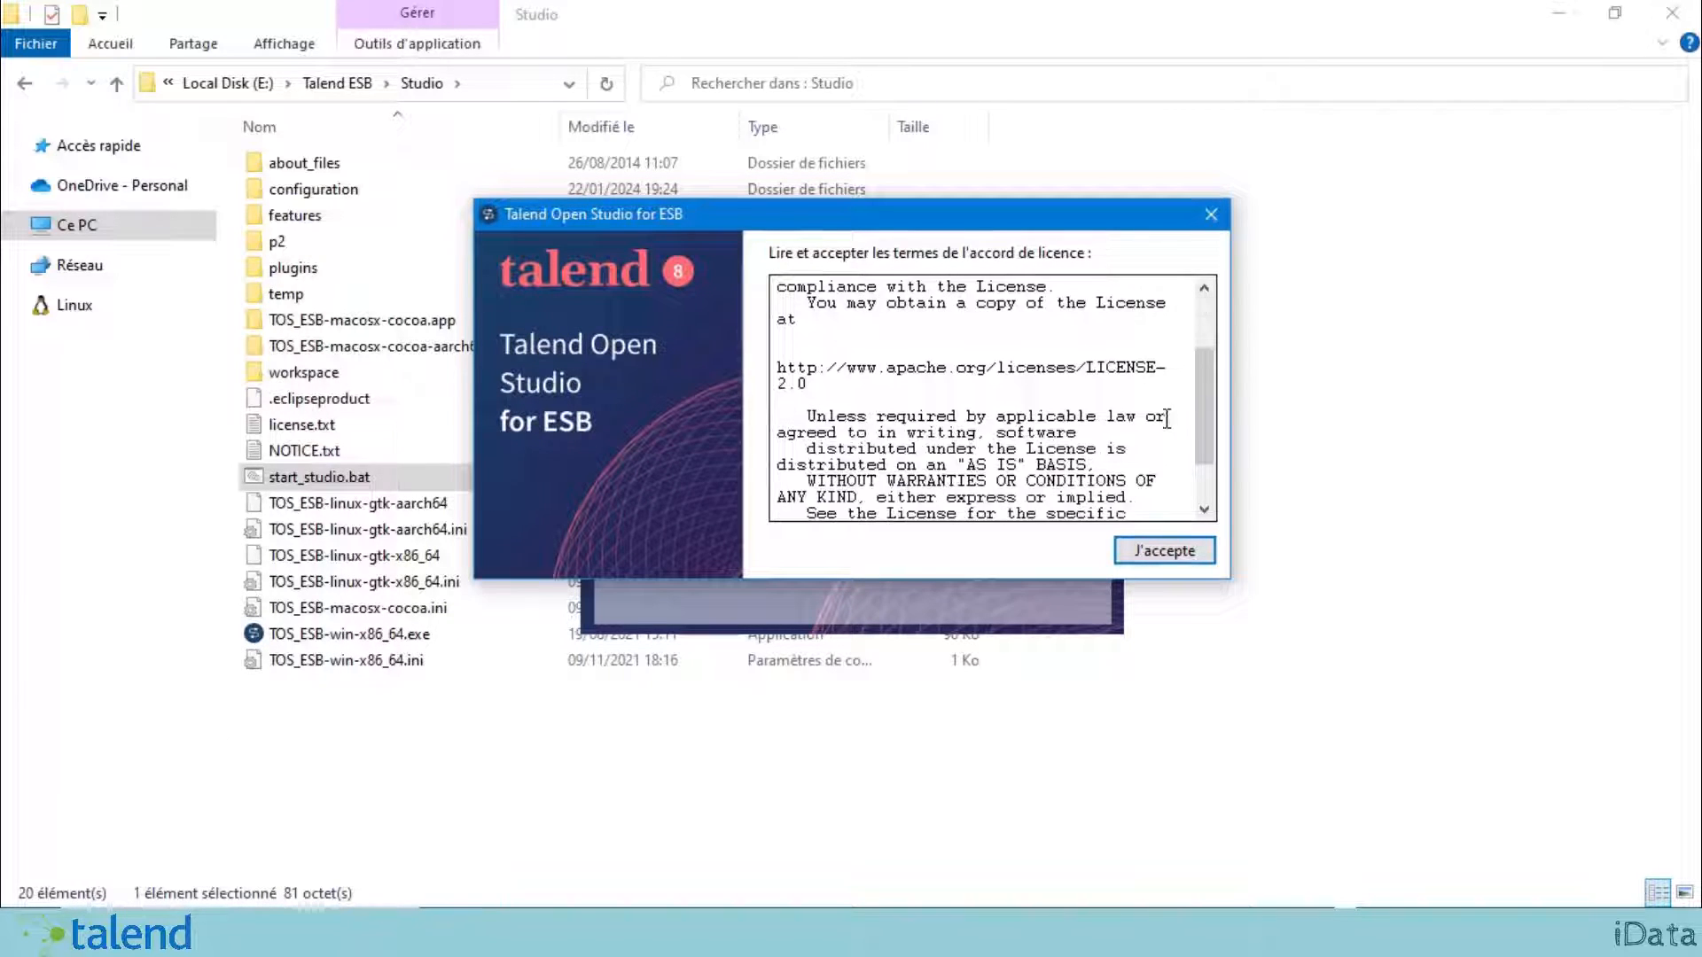
{"action": "scroll", "coordinate": [1167, 418], "scroll_direction": "down", "scroll_amount": 1}
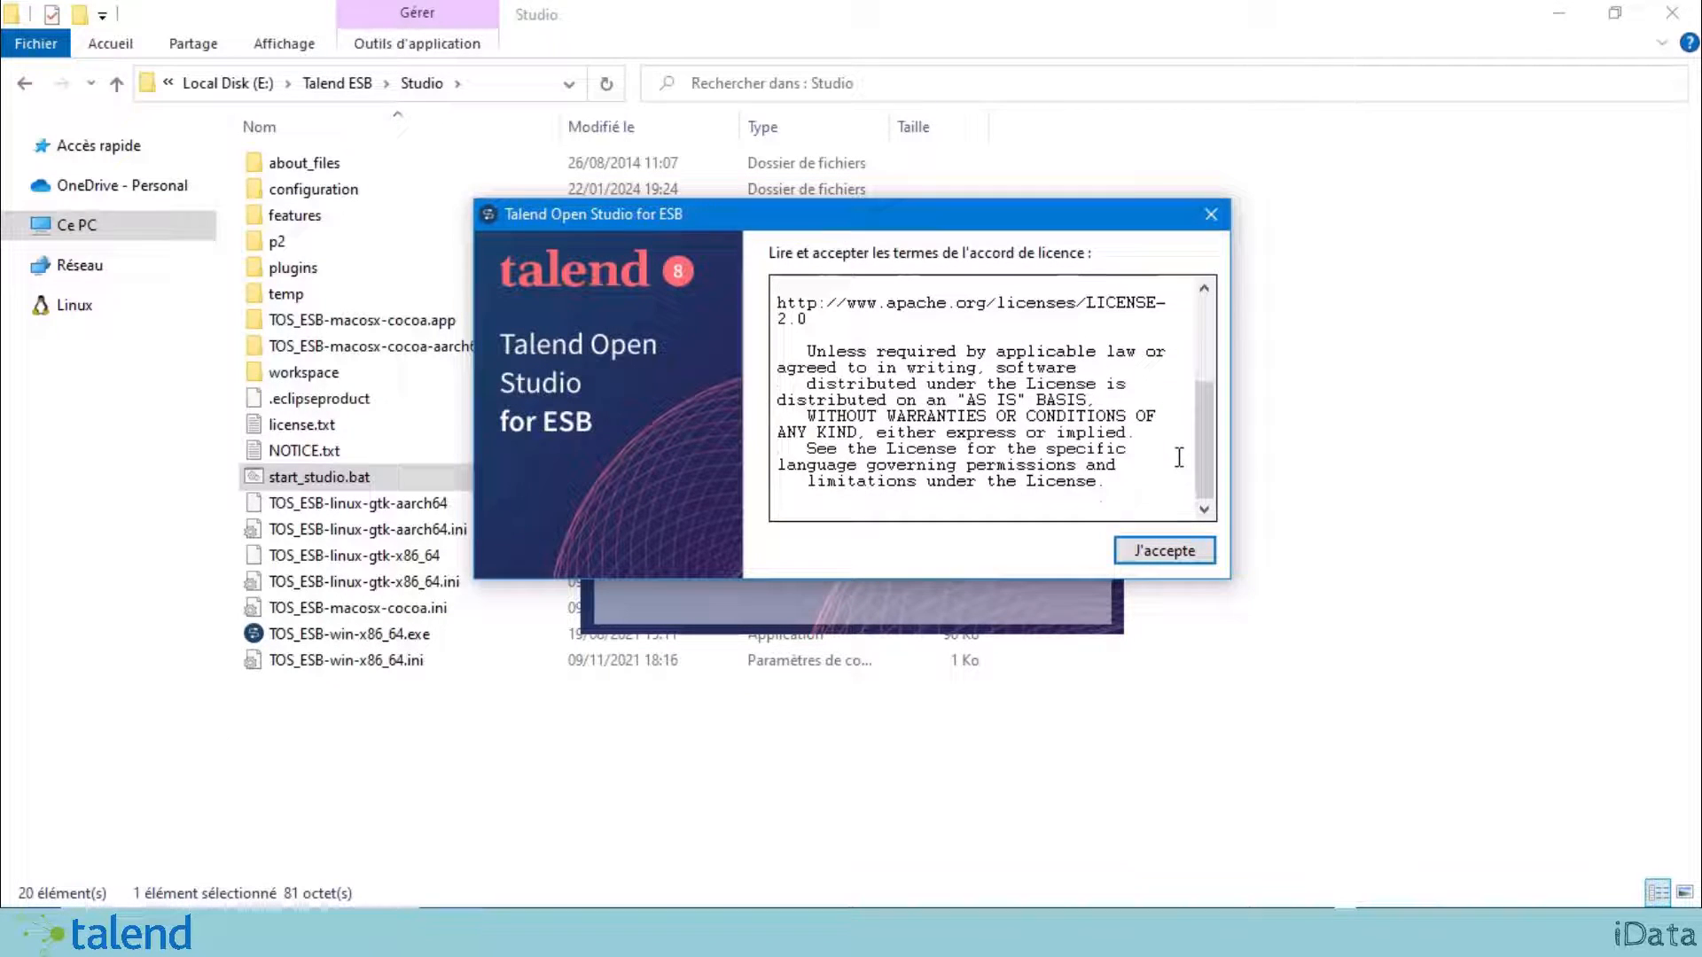
{"action": "left_click", "coordinate": [1170, 560]}
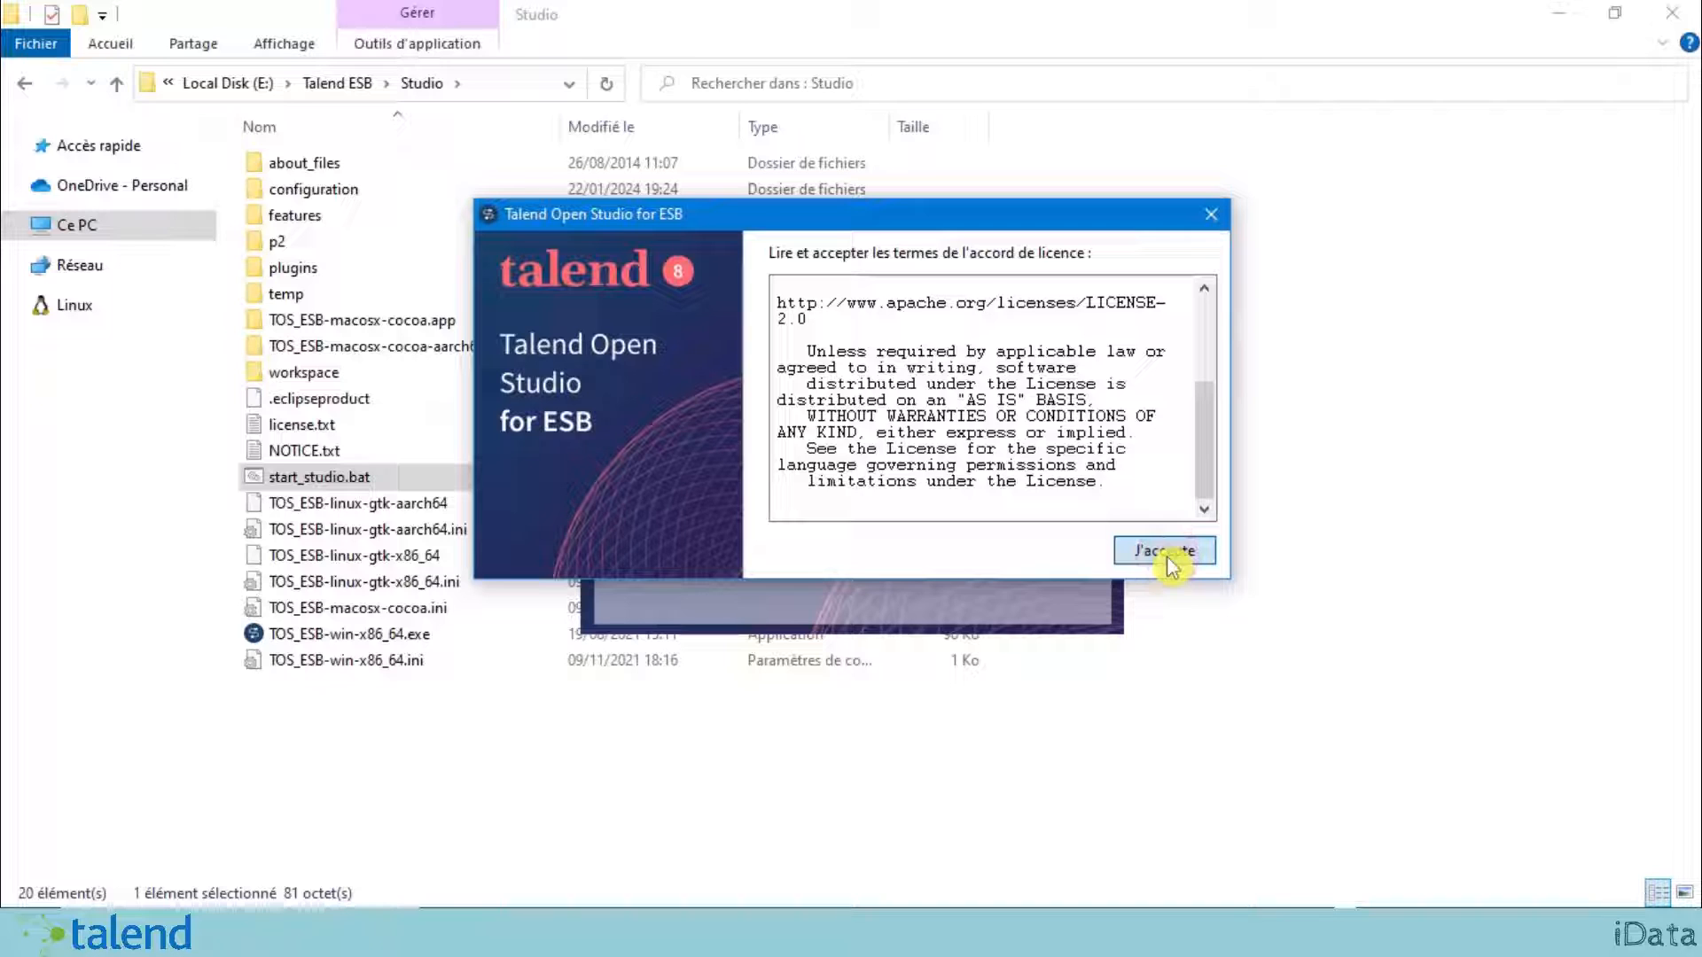
{"action": "left_click", "coordinate": [1168, 556]}
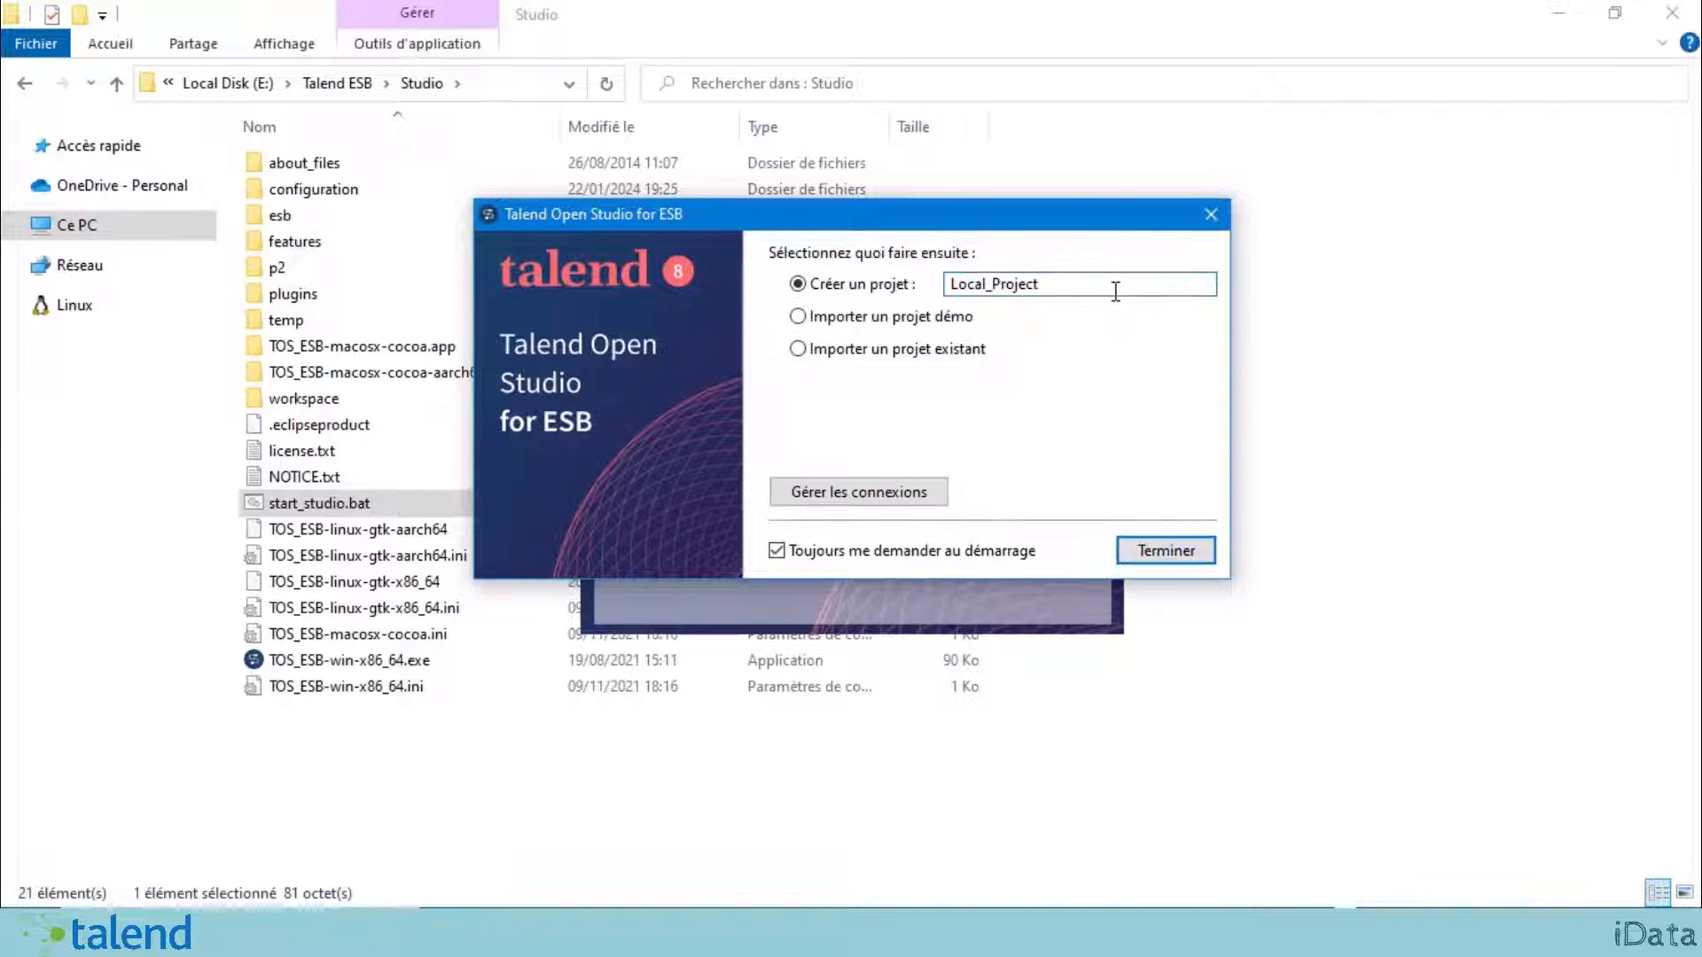
- Create a new project named Project_ESB in the startup dialog and open it in the studio
{"action": "left_click", "coordinate": [1096, 289]}
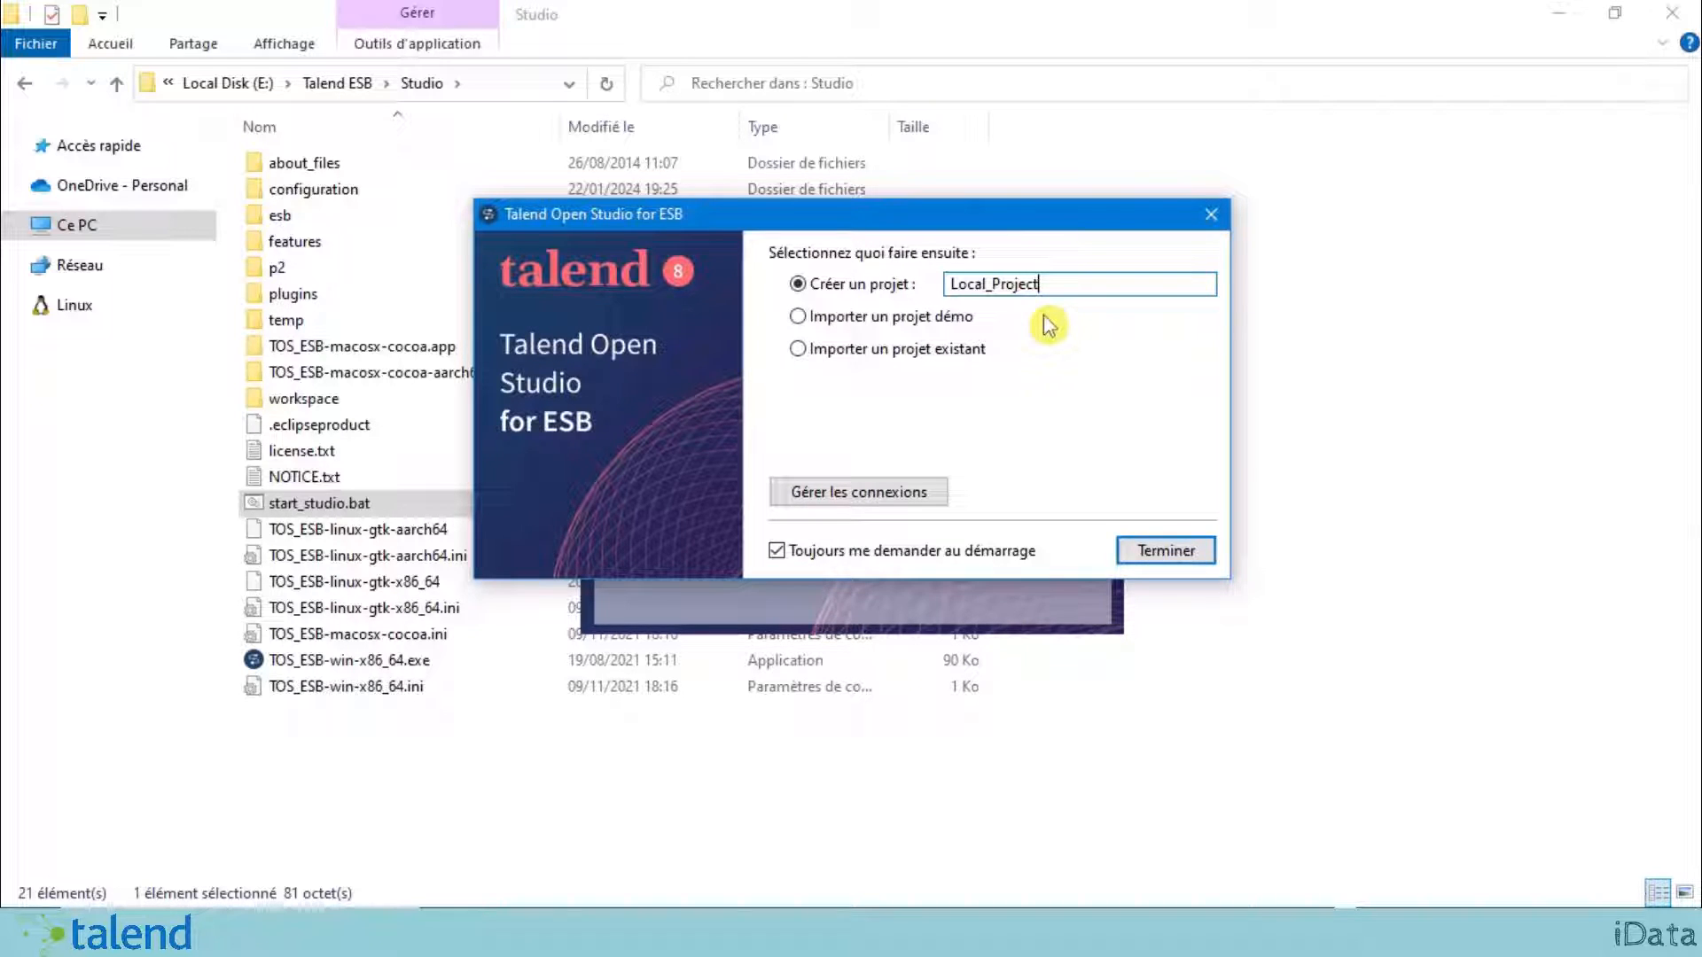
{"action": "left_click", "coordinate": [991, 283]}
{"action": "key", "text": "BackSpace"}
{"action": "key", "text": "BackSpace"}
{"action": "key", "text": "BackSpace"}
{"action": "key", "text": "BackSpace"}
{"action": "key", "text": "BackSpace"}
{"action": "key", "text": "BackSpace"}
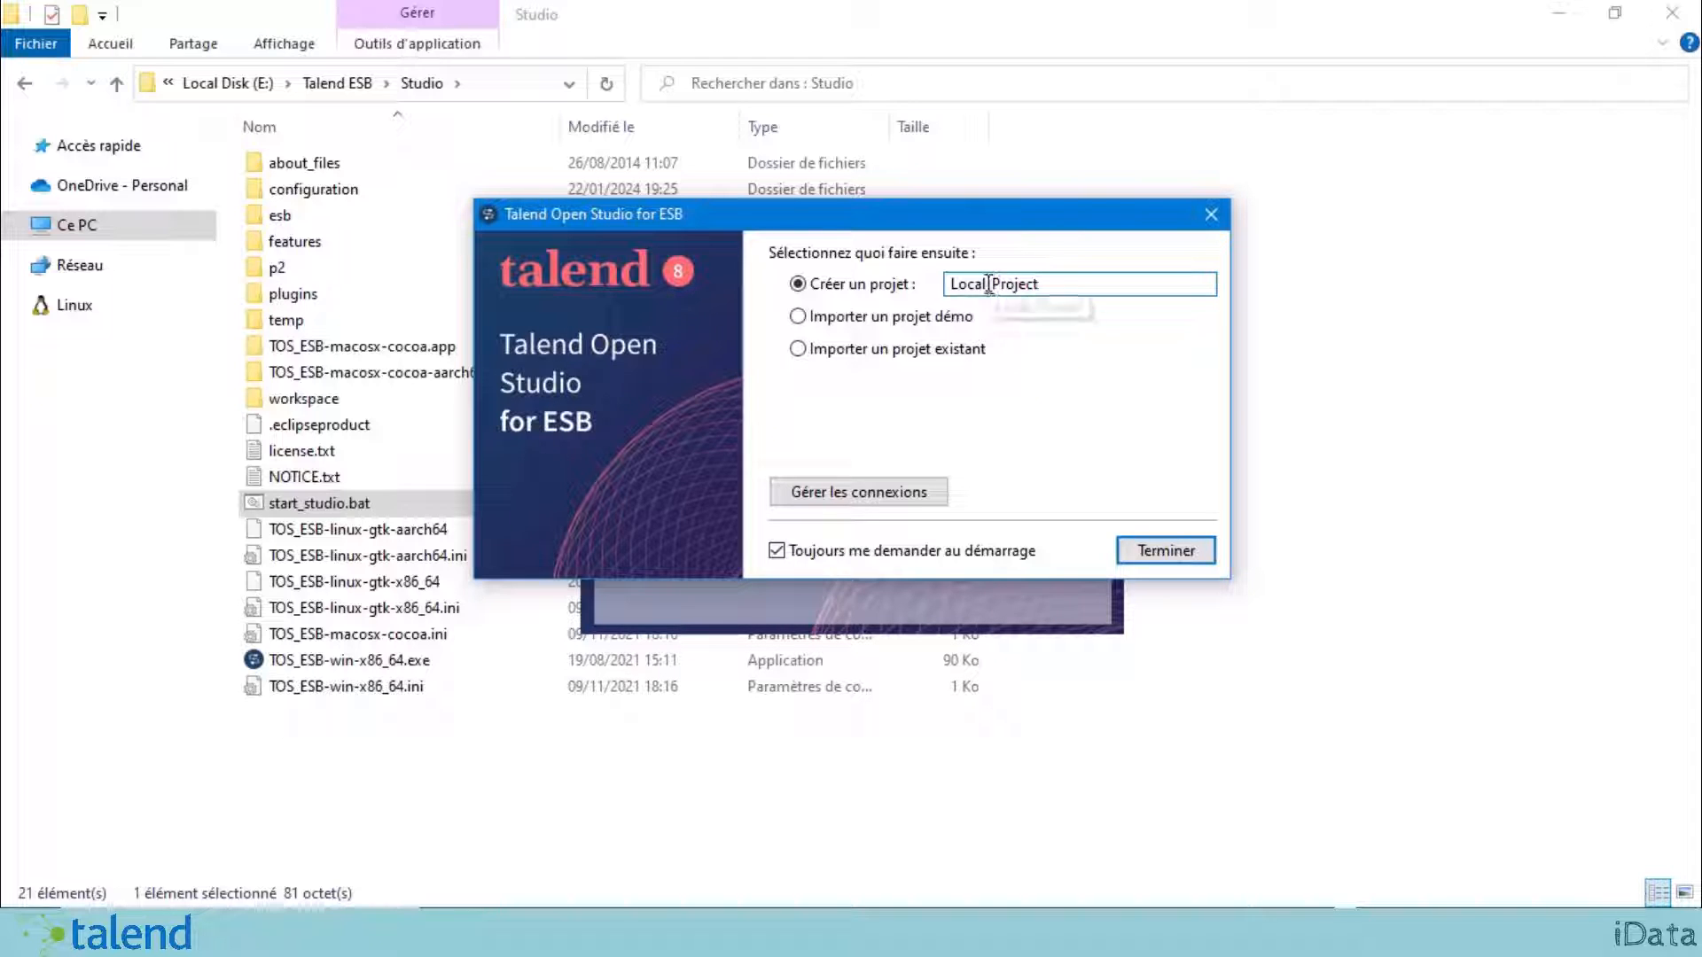
{"action": "left_click", "coordinate": [1016, 283]}
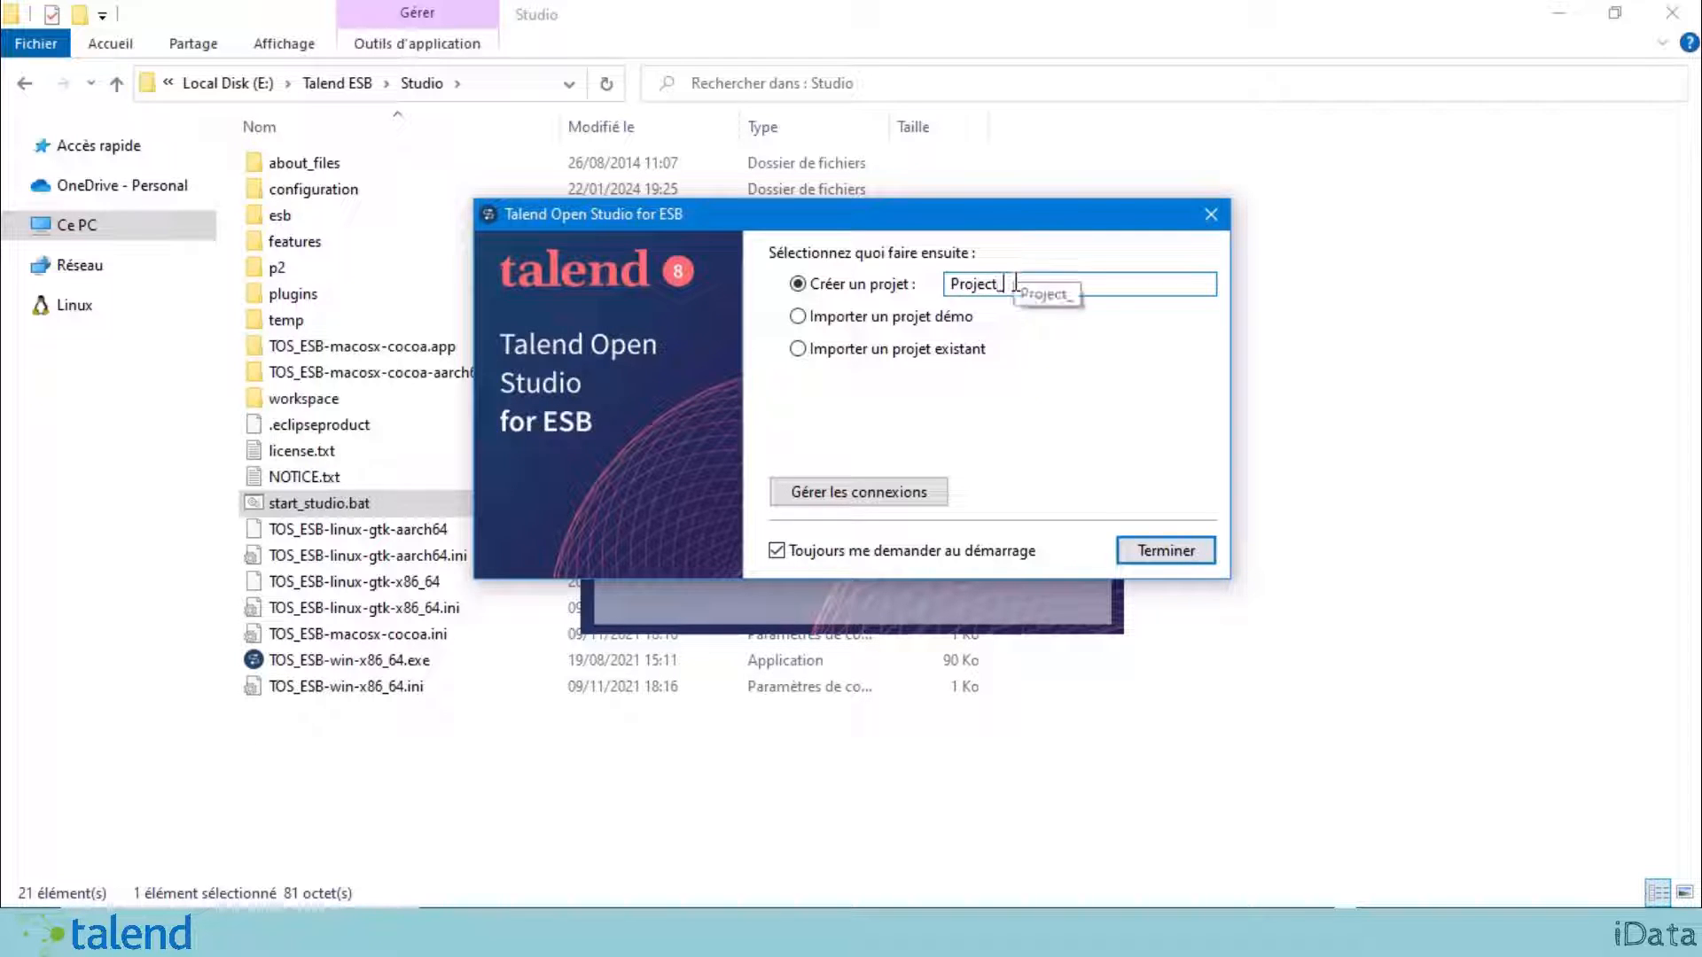
{"action": "type", "text": "_ESB"}
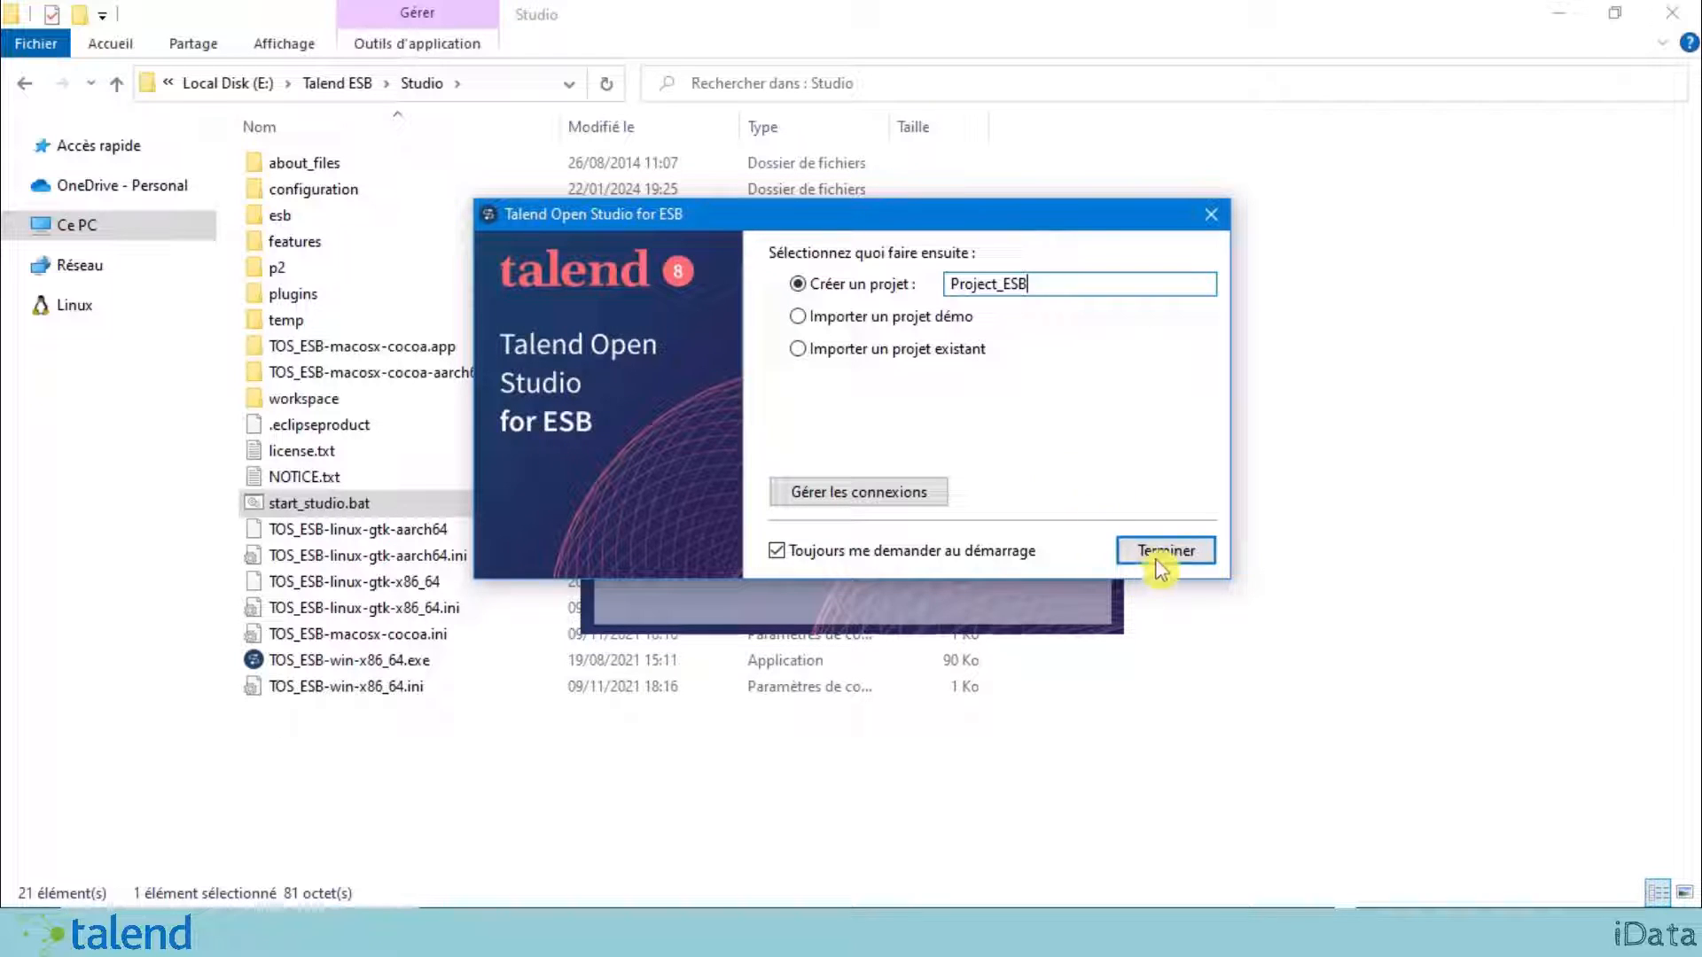
{"action": "left_click", "coordinate": [1184, 554]}
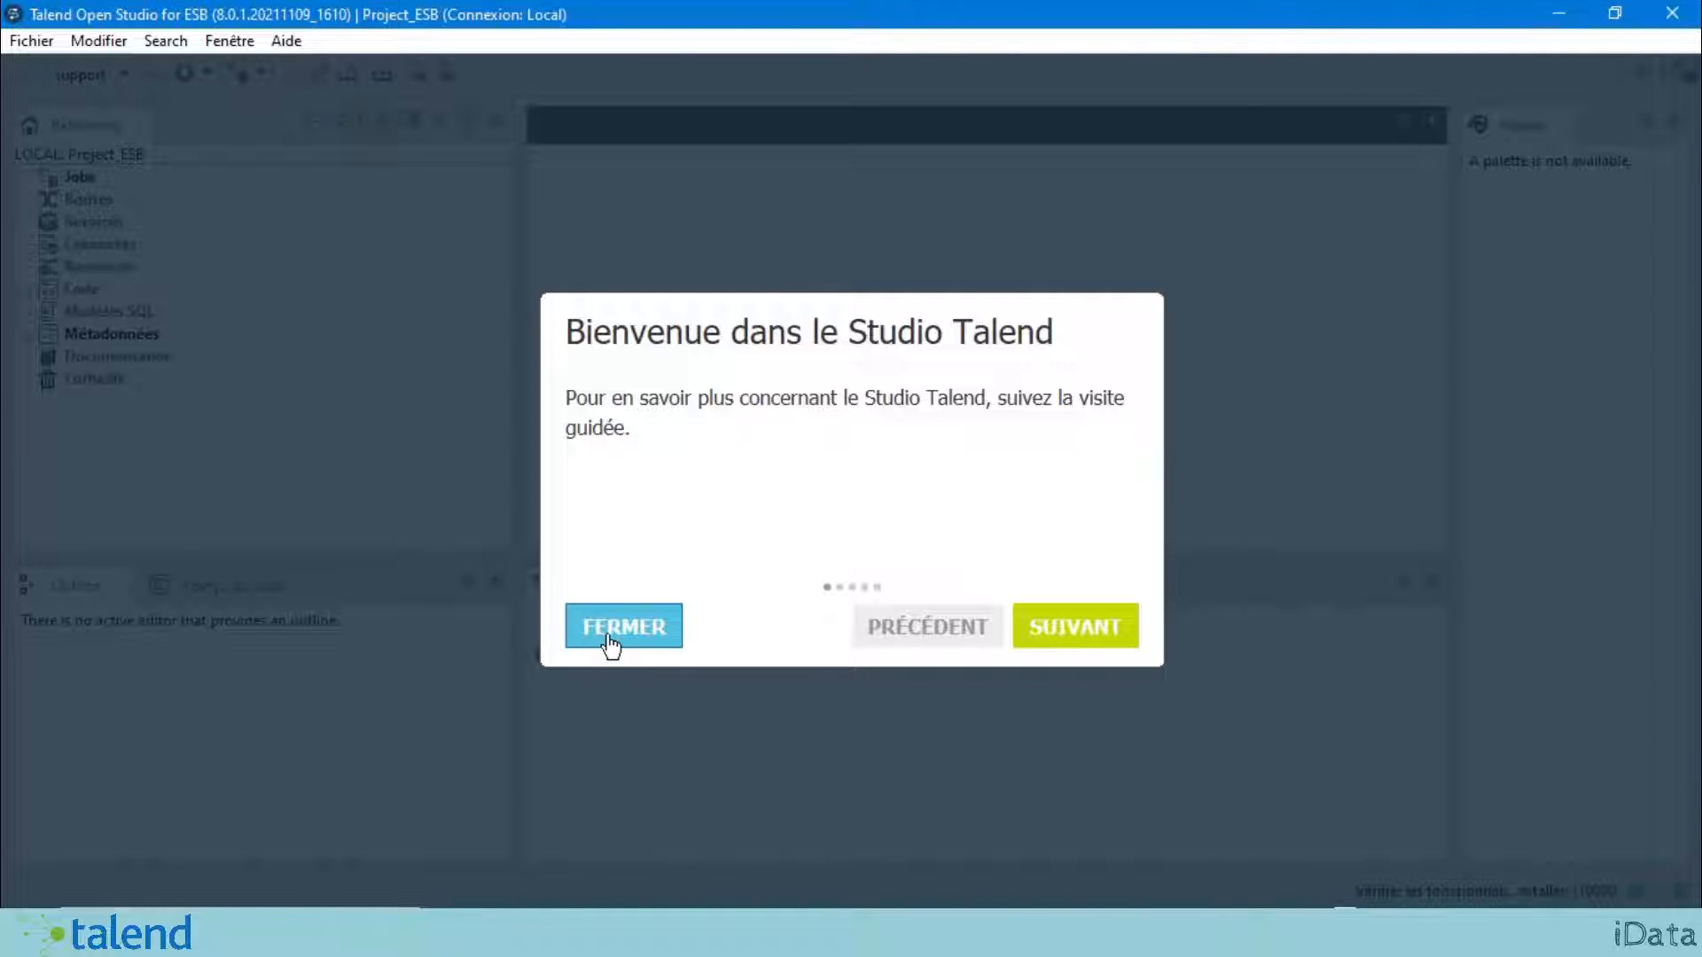
- Go through the welcome tour from the Référentiel to the Palette page and leave it to try the studio
{"action": "left_click", "coordinate": [1086, 636]}
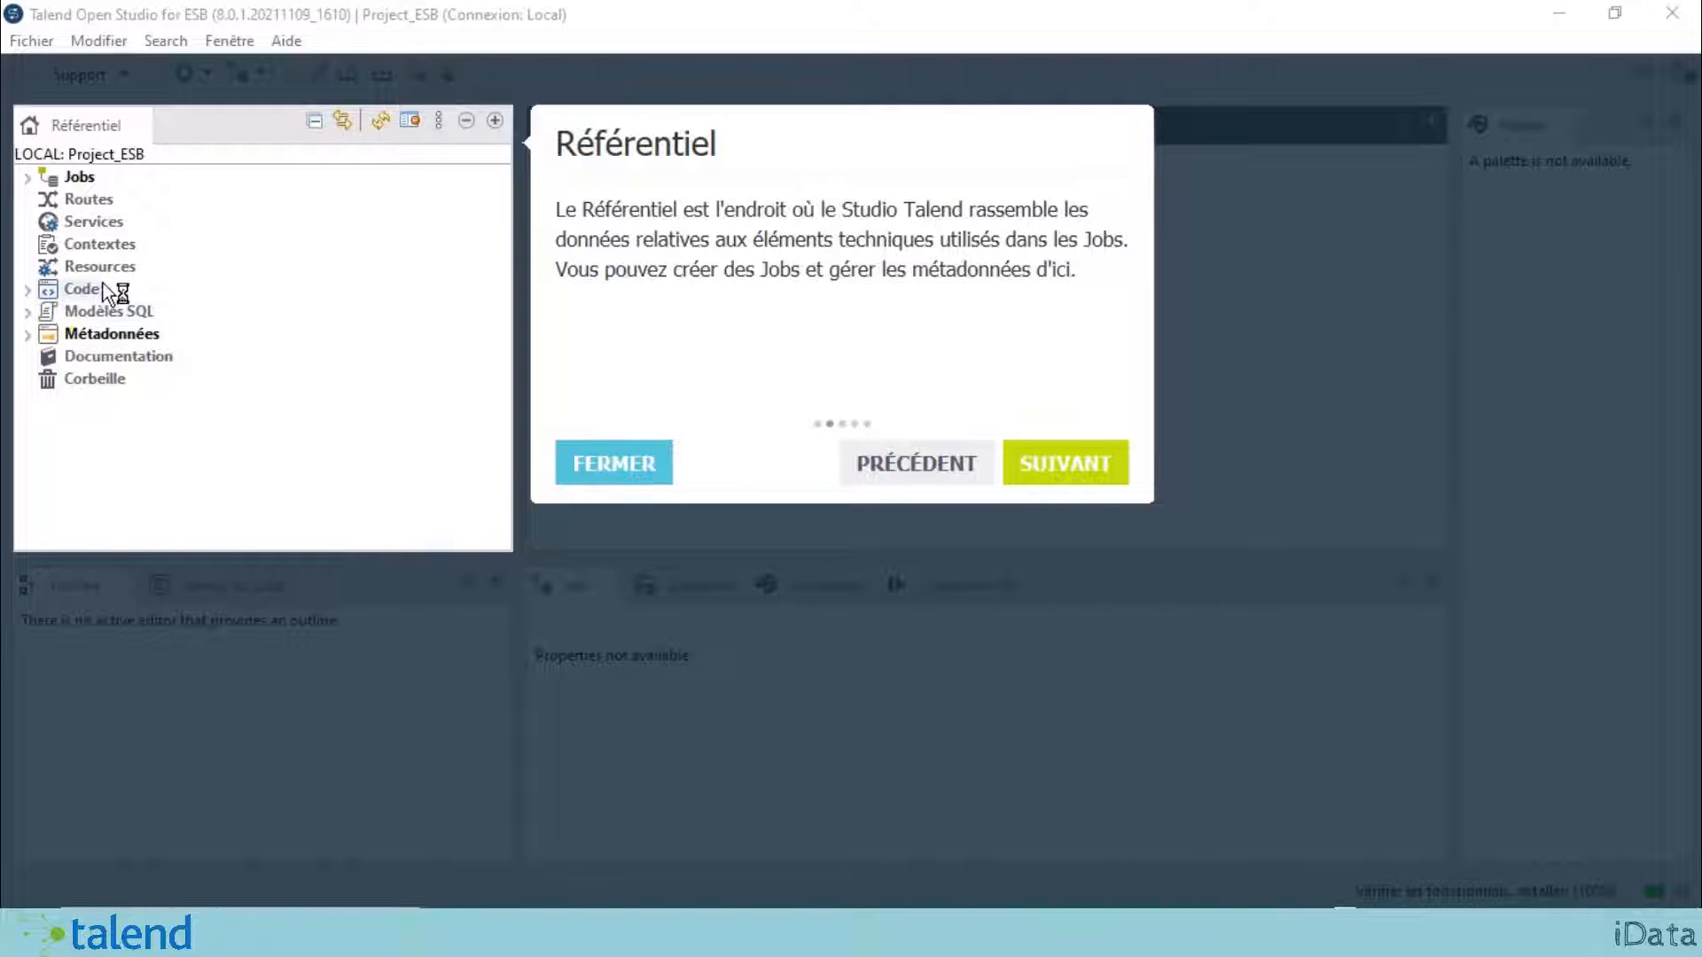
{"action": "left_click", "coordinate": [1086, 462]}
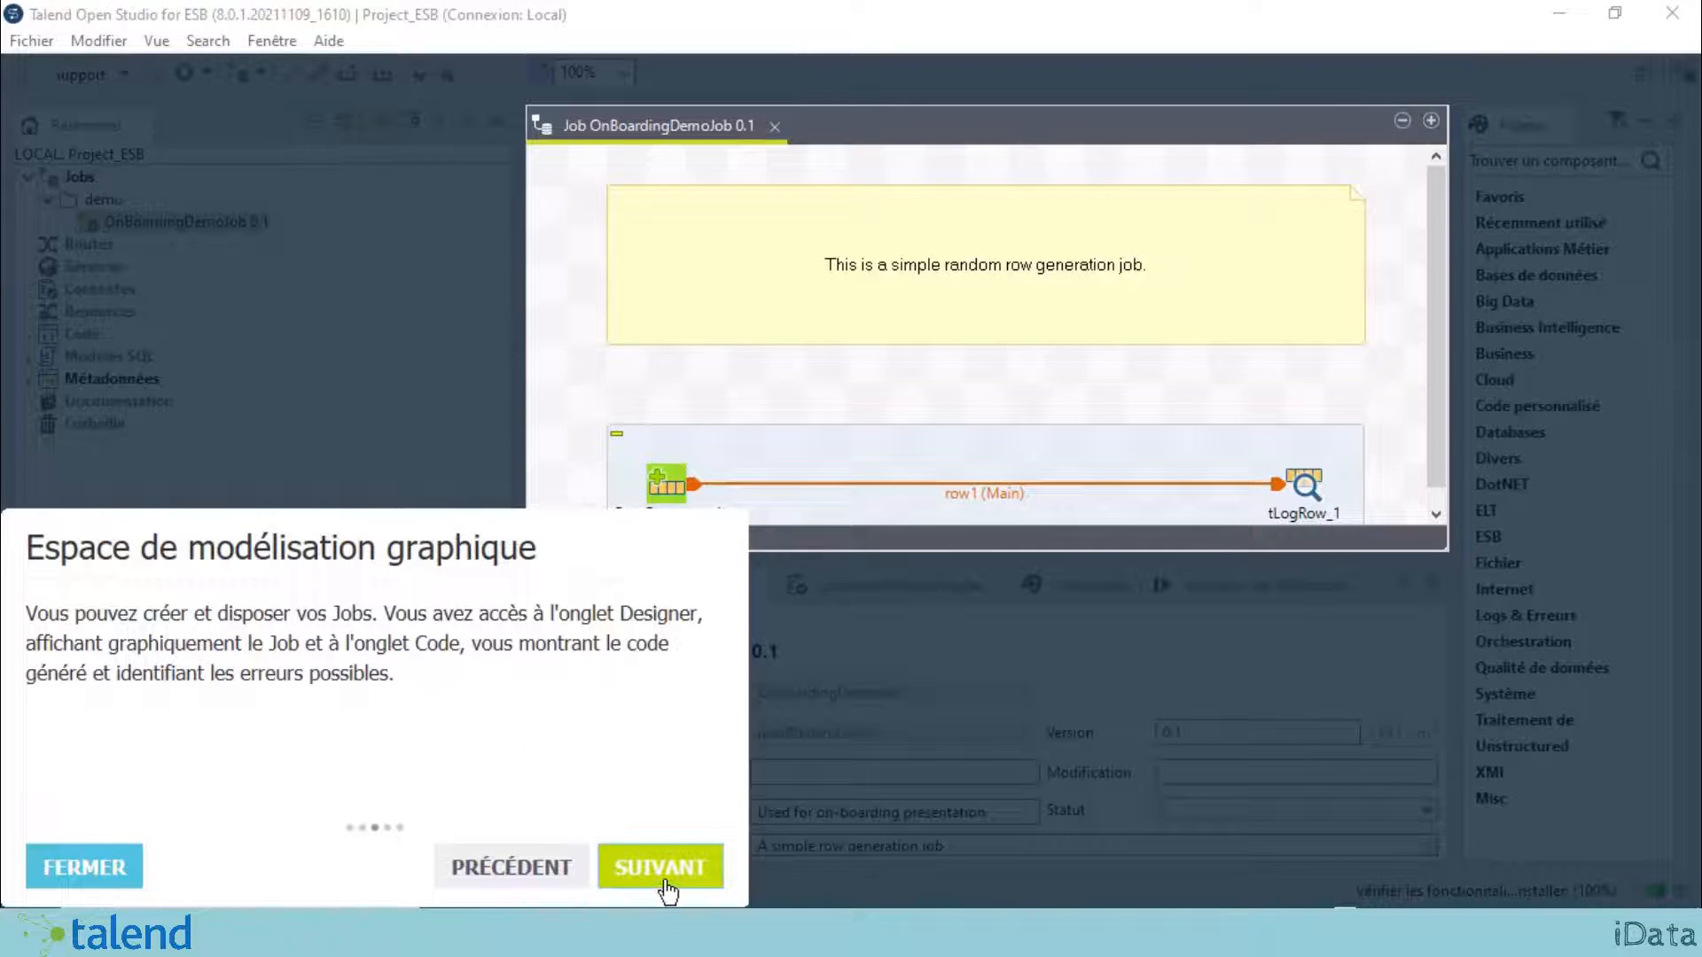
{"action": "left_click", "coordinate": [665, 882]}
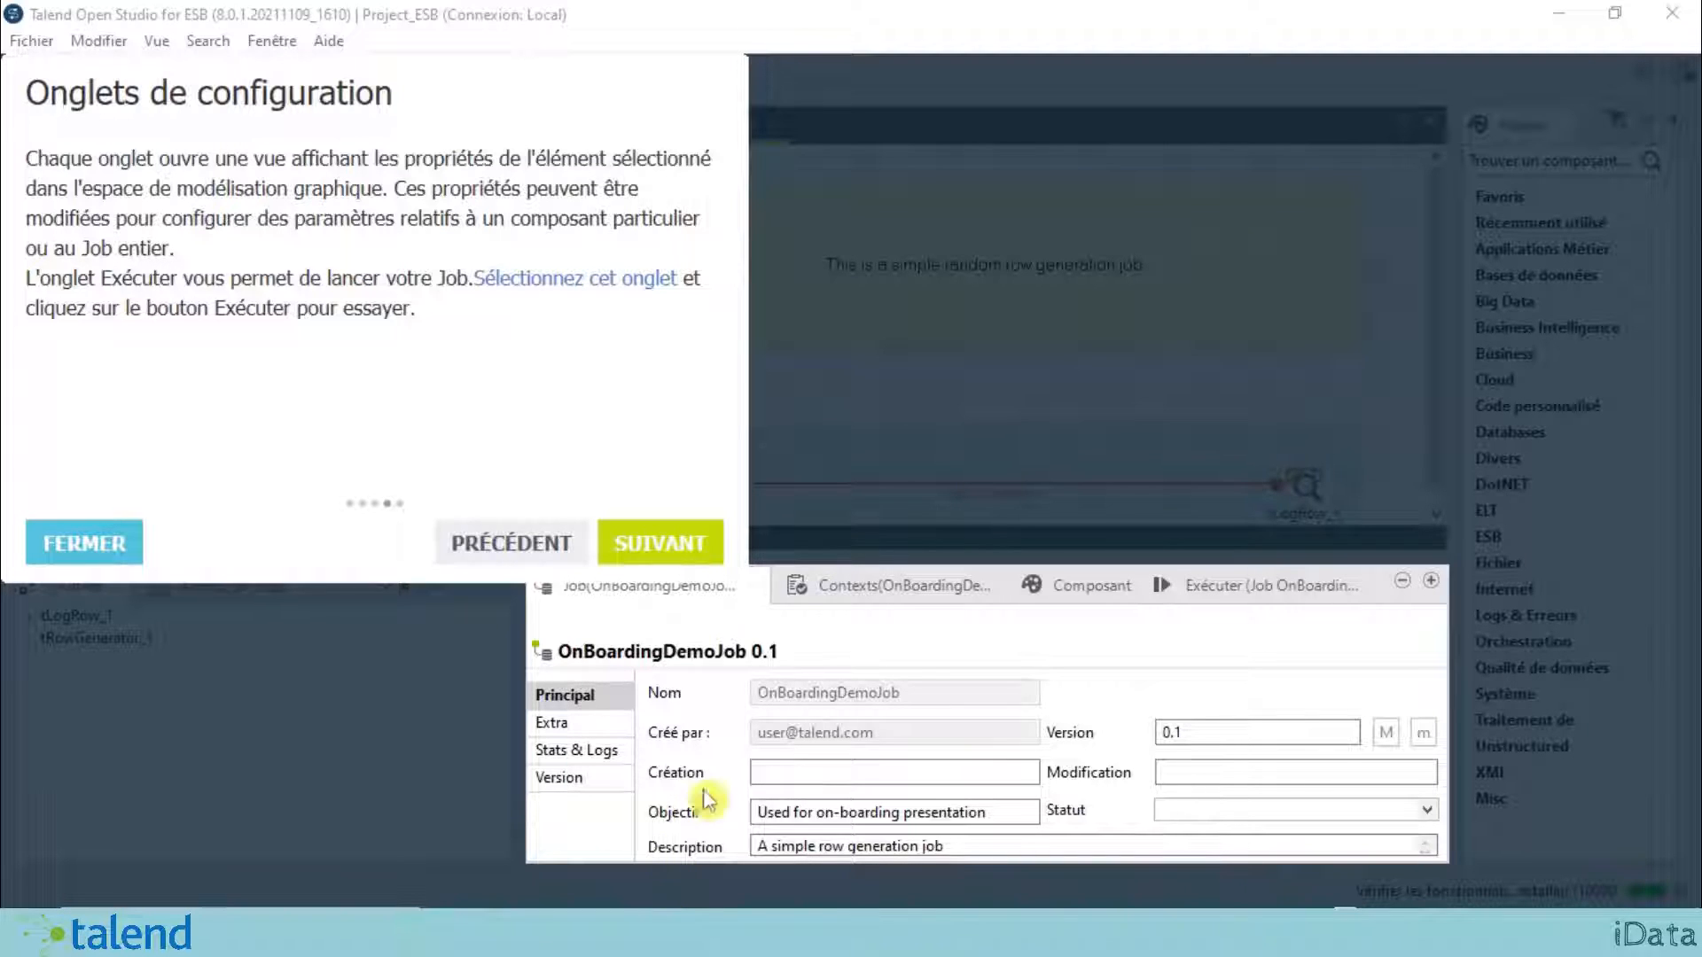
{"action": "left_click", "coordinate": [702, 544]}
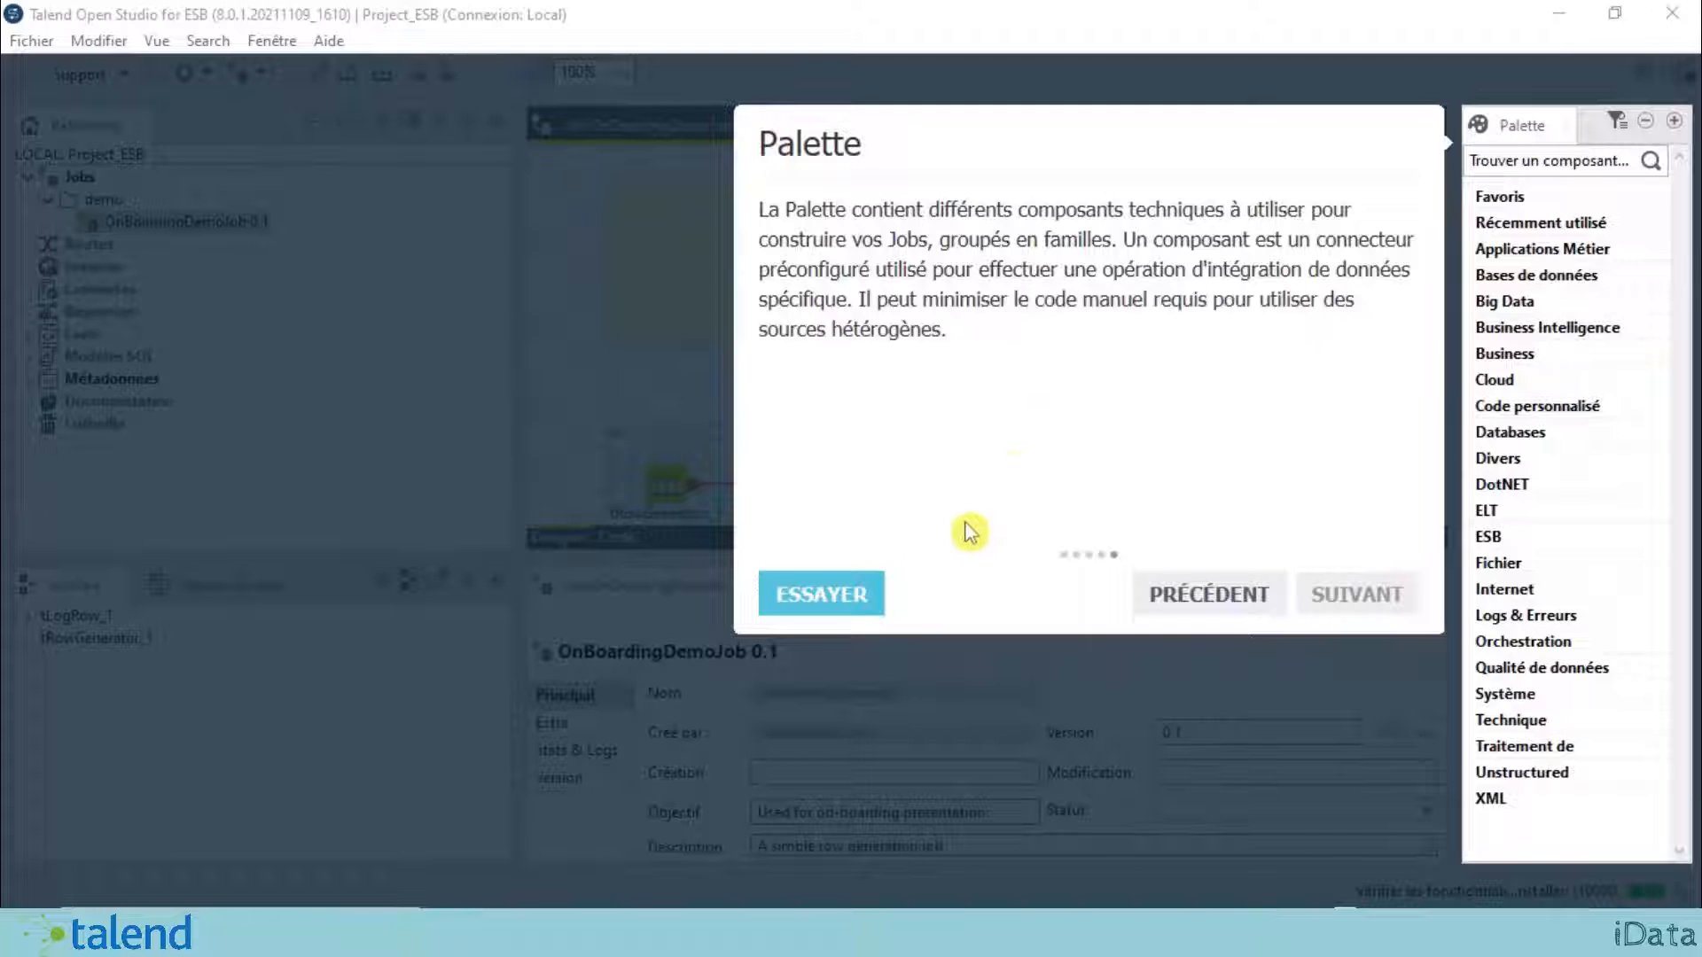
{"action": "left_click", "coordinate": [811, 599]}
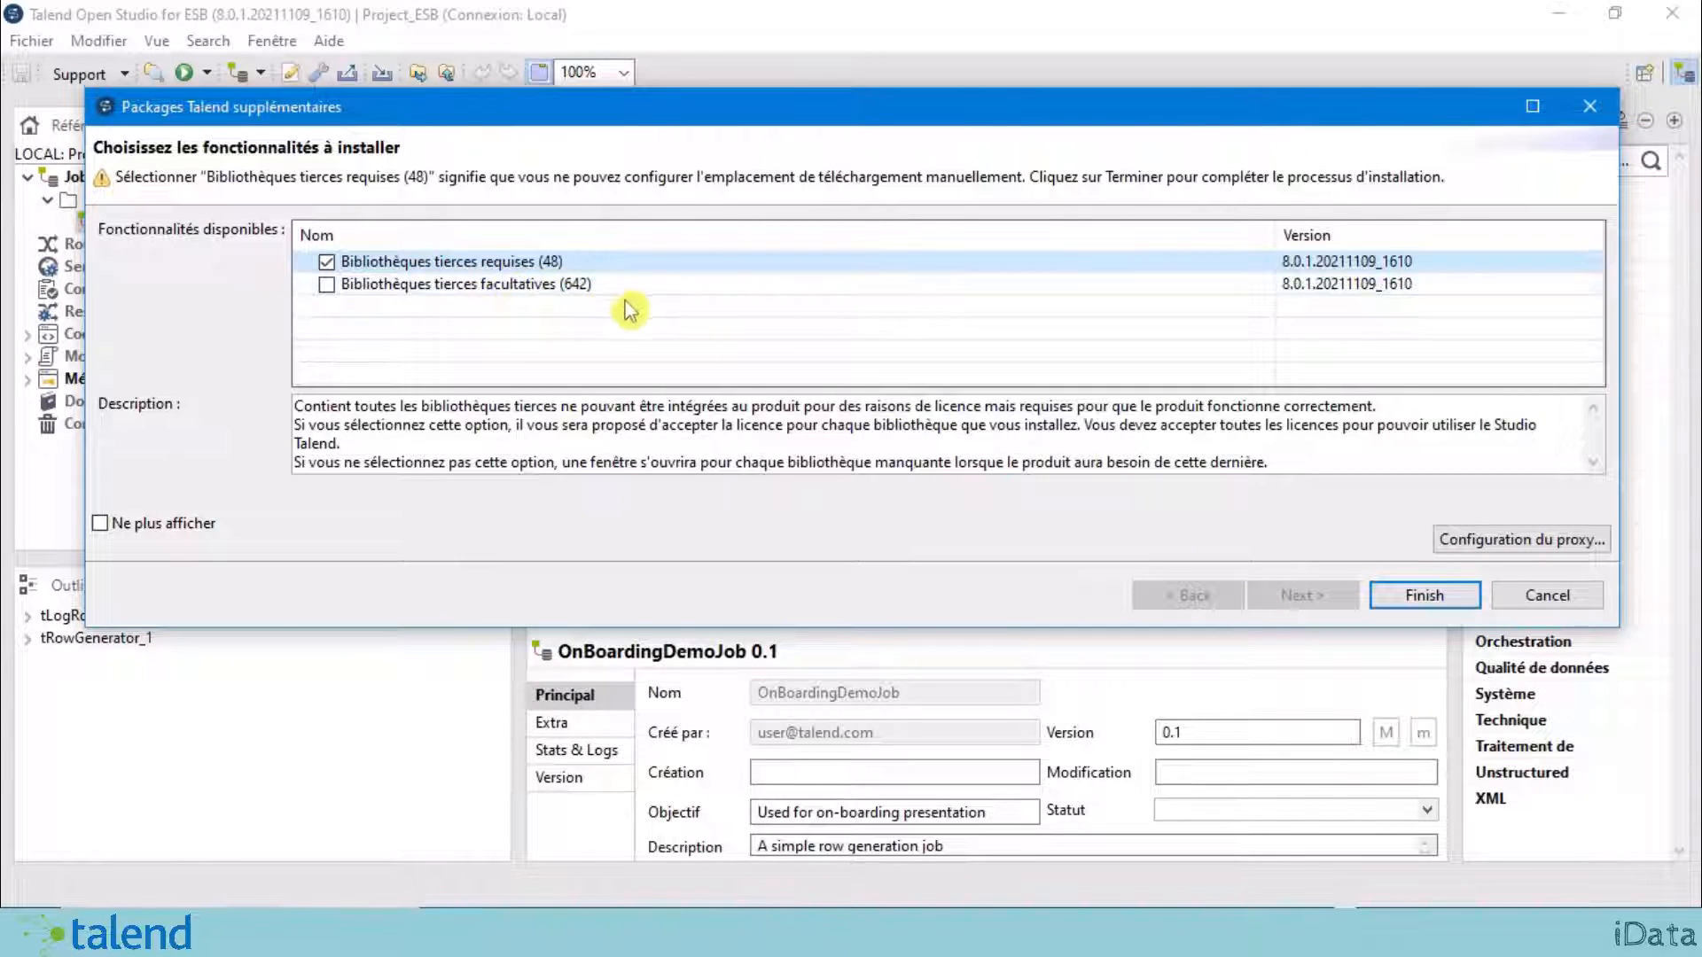
- Install the required third-party libraries (Bibliothèques tierces requises) and accept all of their licences
{"action": "left_click", "coordinate": [1410, 596]}
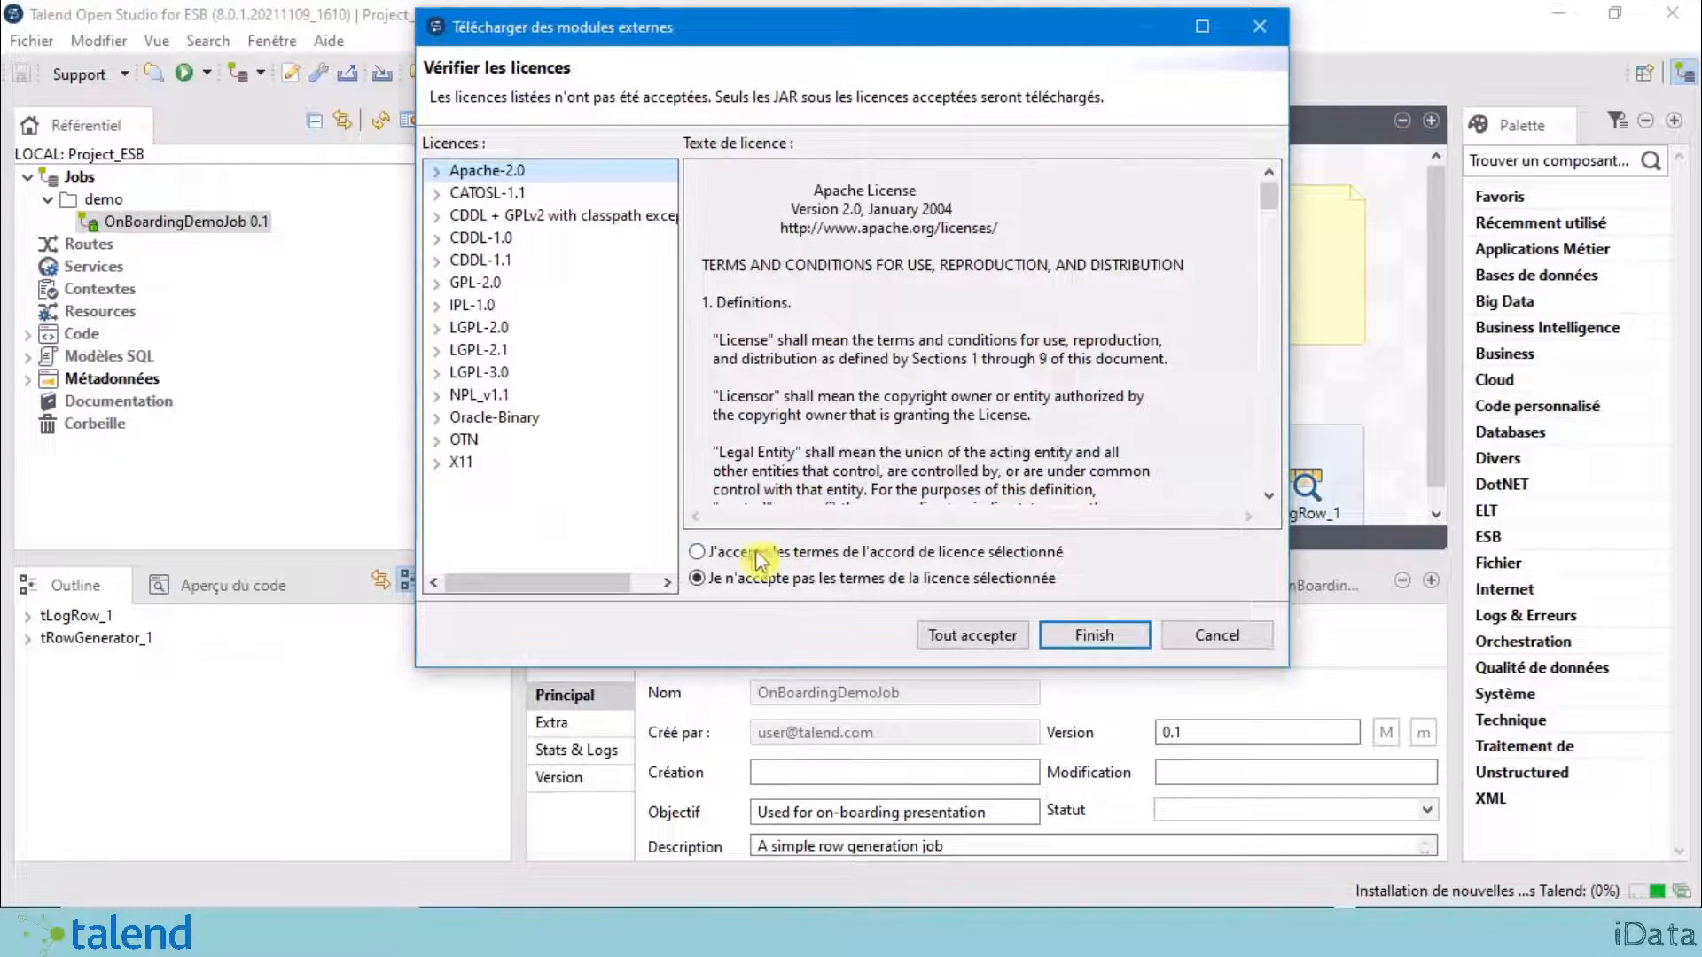
{"action": "left_click", "coordinate": [722, 552]}
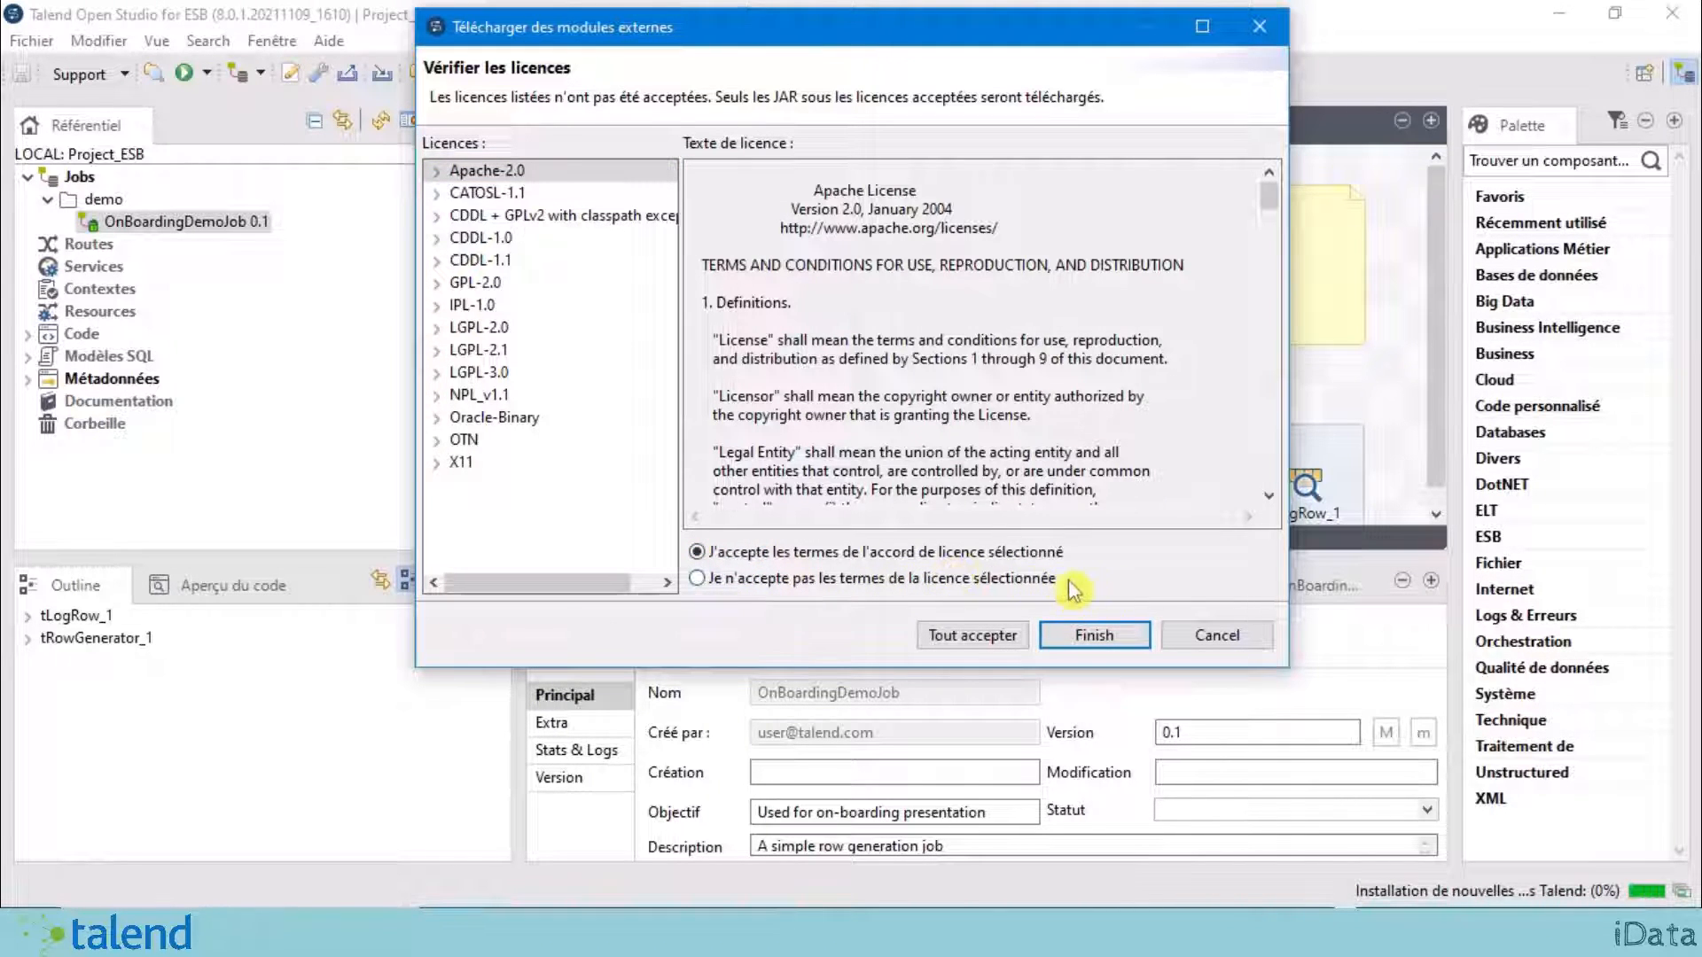
{"action": "left_click", "coordinate": [971, 646]}
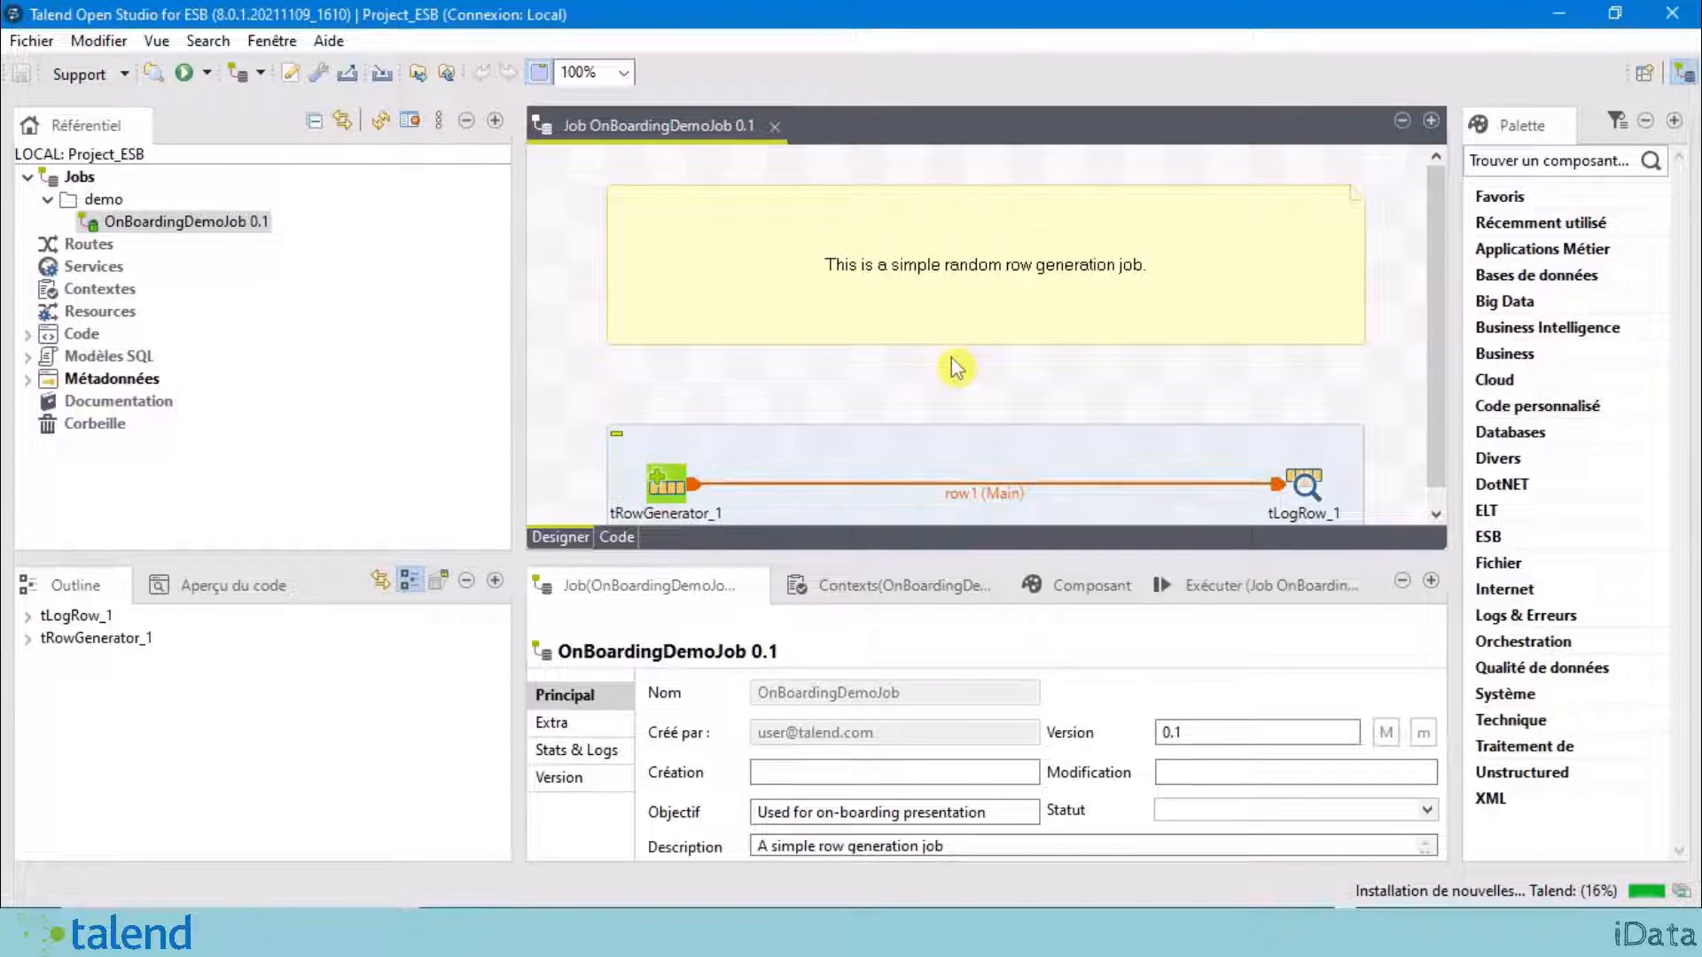
- Minimize the Référentiel and Outline views to give the OnBoardingDemoJob editor more room
{"action": "left_click", "coordinate": [469, 124]}
{"action": "left_click", "coordinate": [498, 121]}
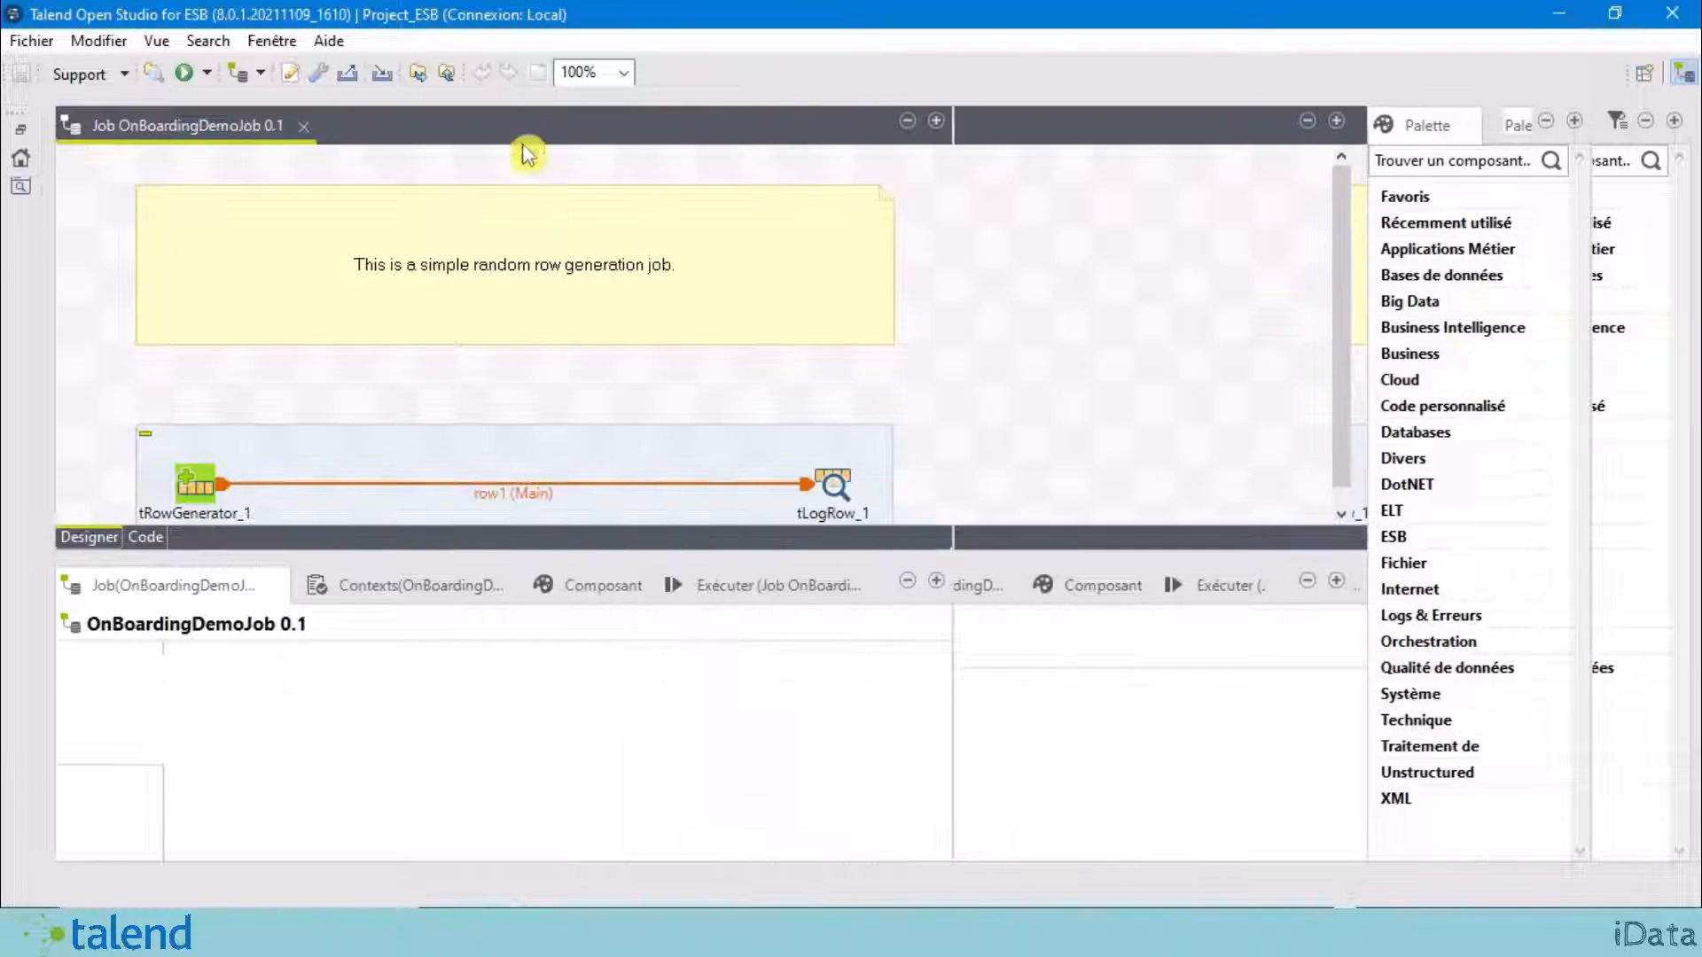
{"action": "left_click", "coordinate": [23, 138]}
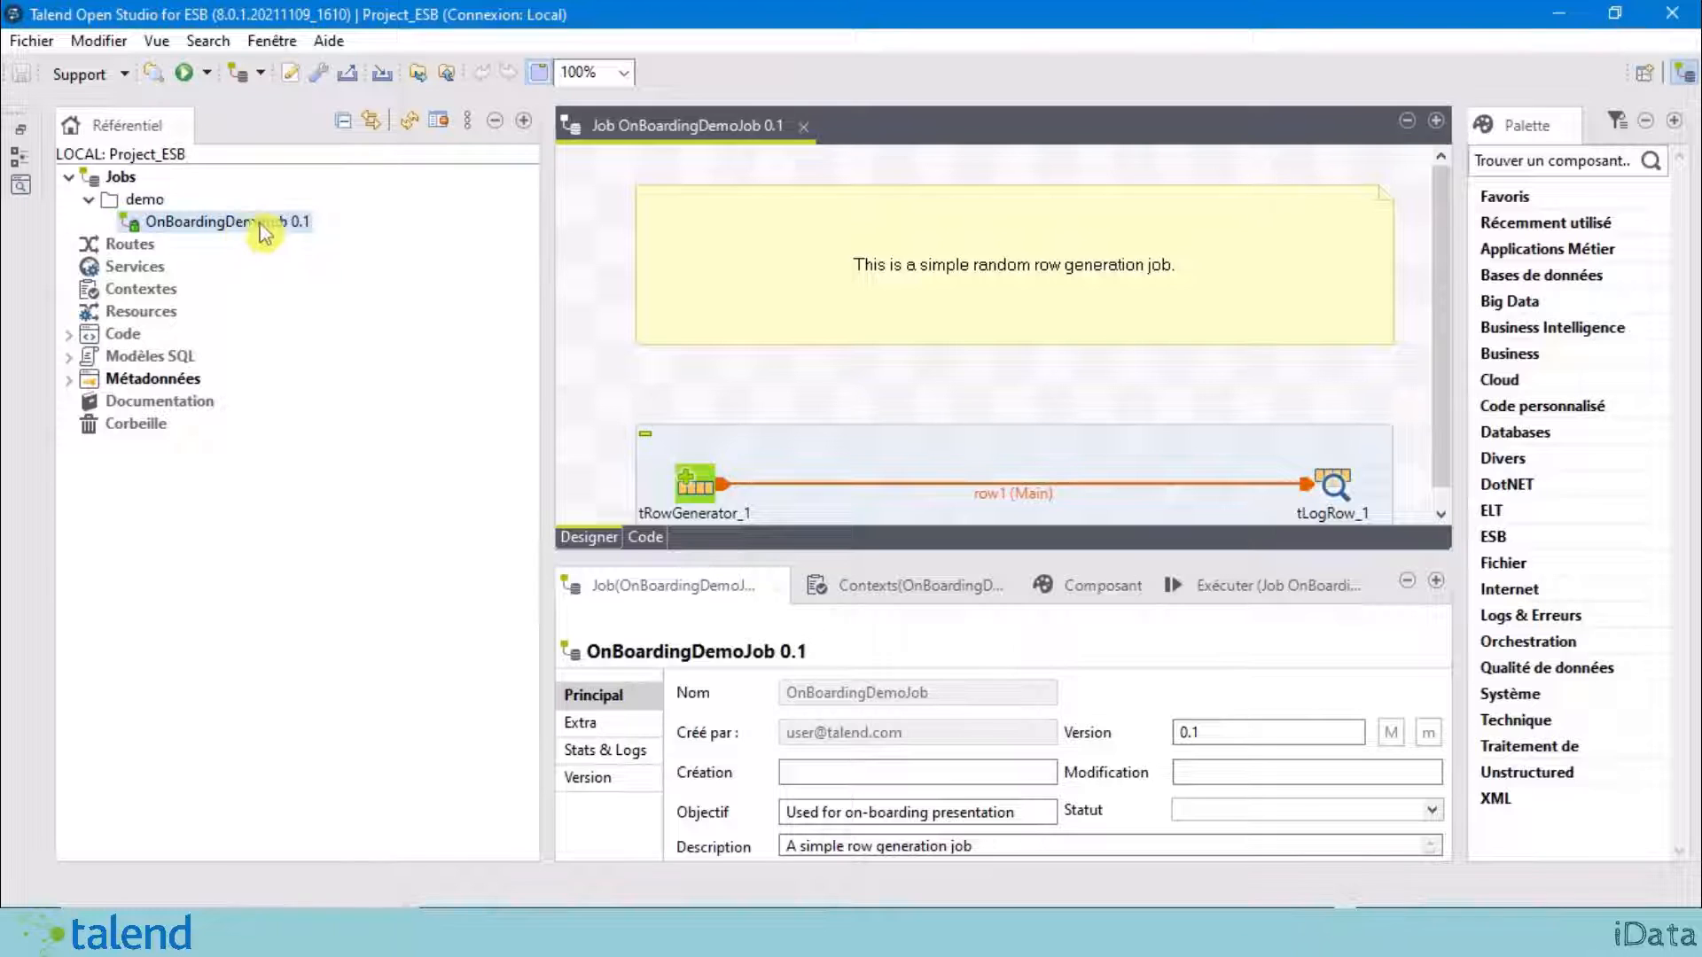
{"action": "left_click", "coordinate": [494, 122]}
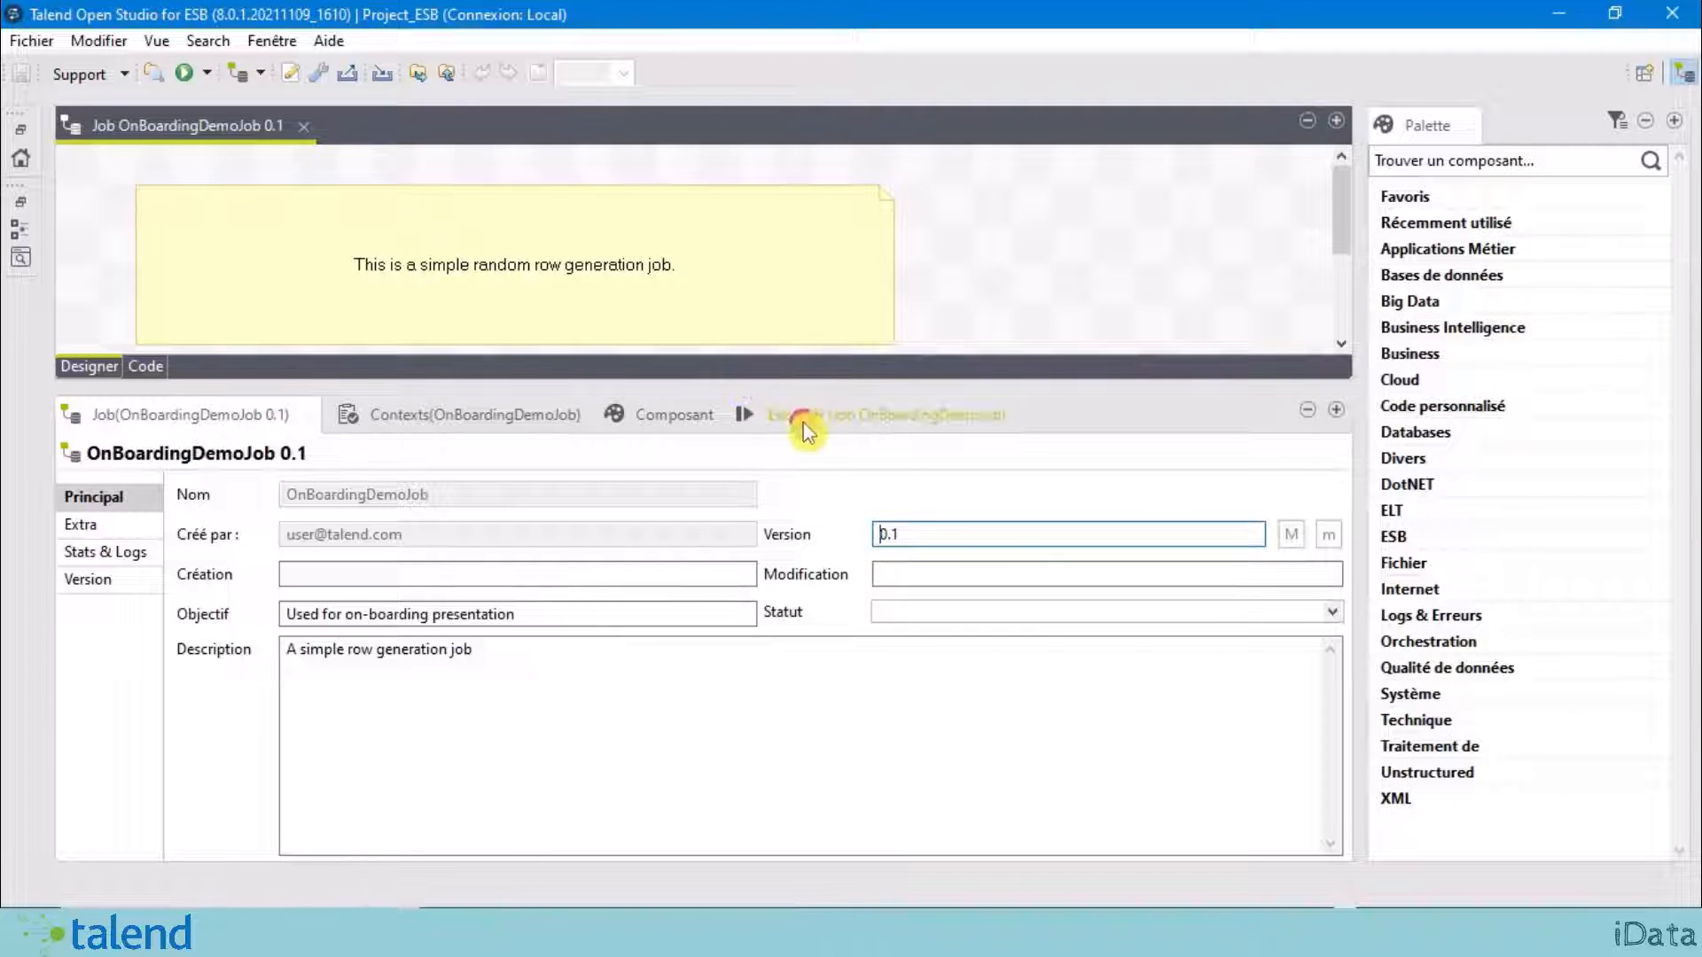
- Run OnBoardingDemoJob 0.1 and accept reloading its components in the update detection dialog
{"action": "left_click", "coordinate": [802, 423]}
{"action": "left_click", "coordinate": [375, 523]}
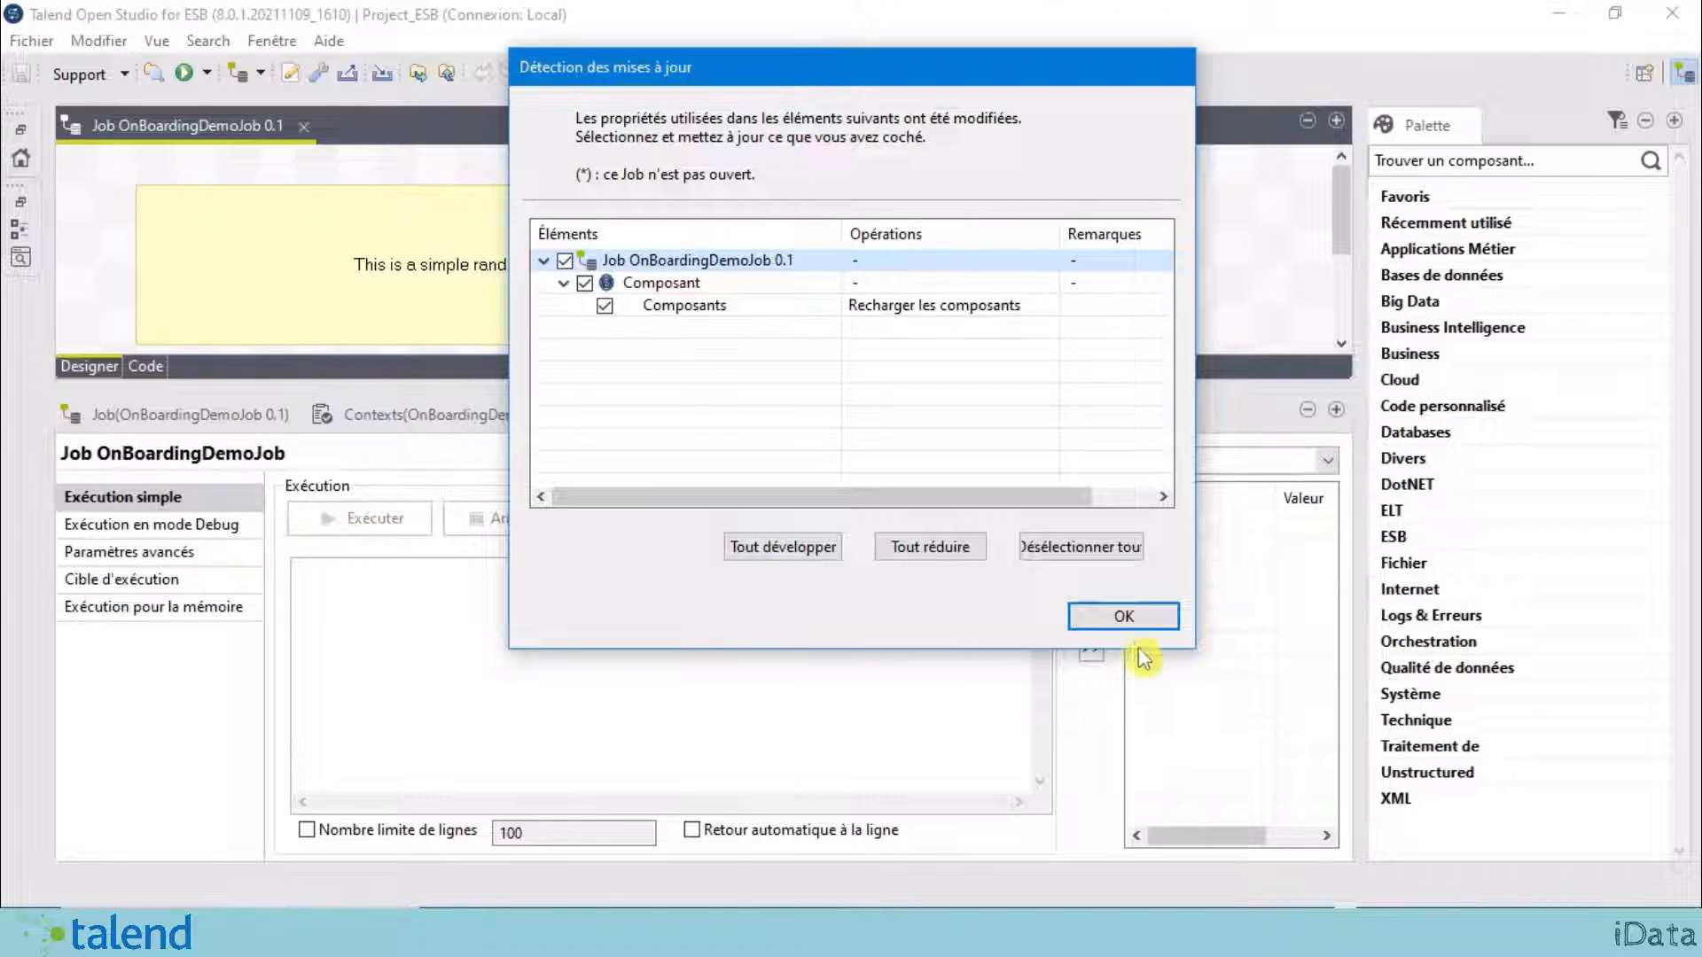
{"action": "left_click", "coordinate": [1130, 621]}
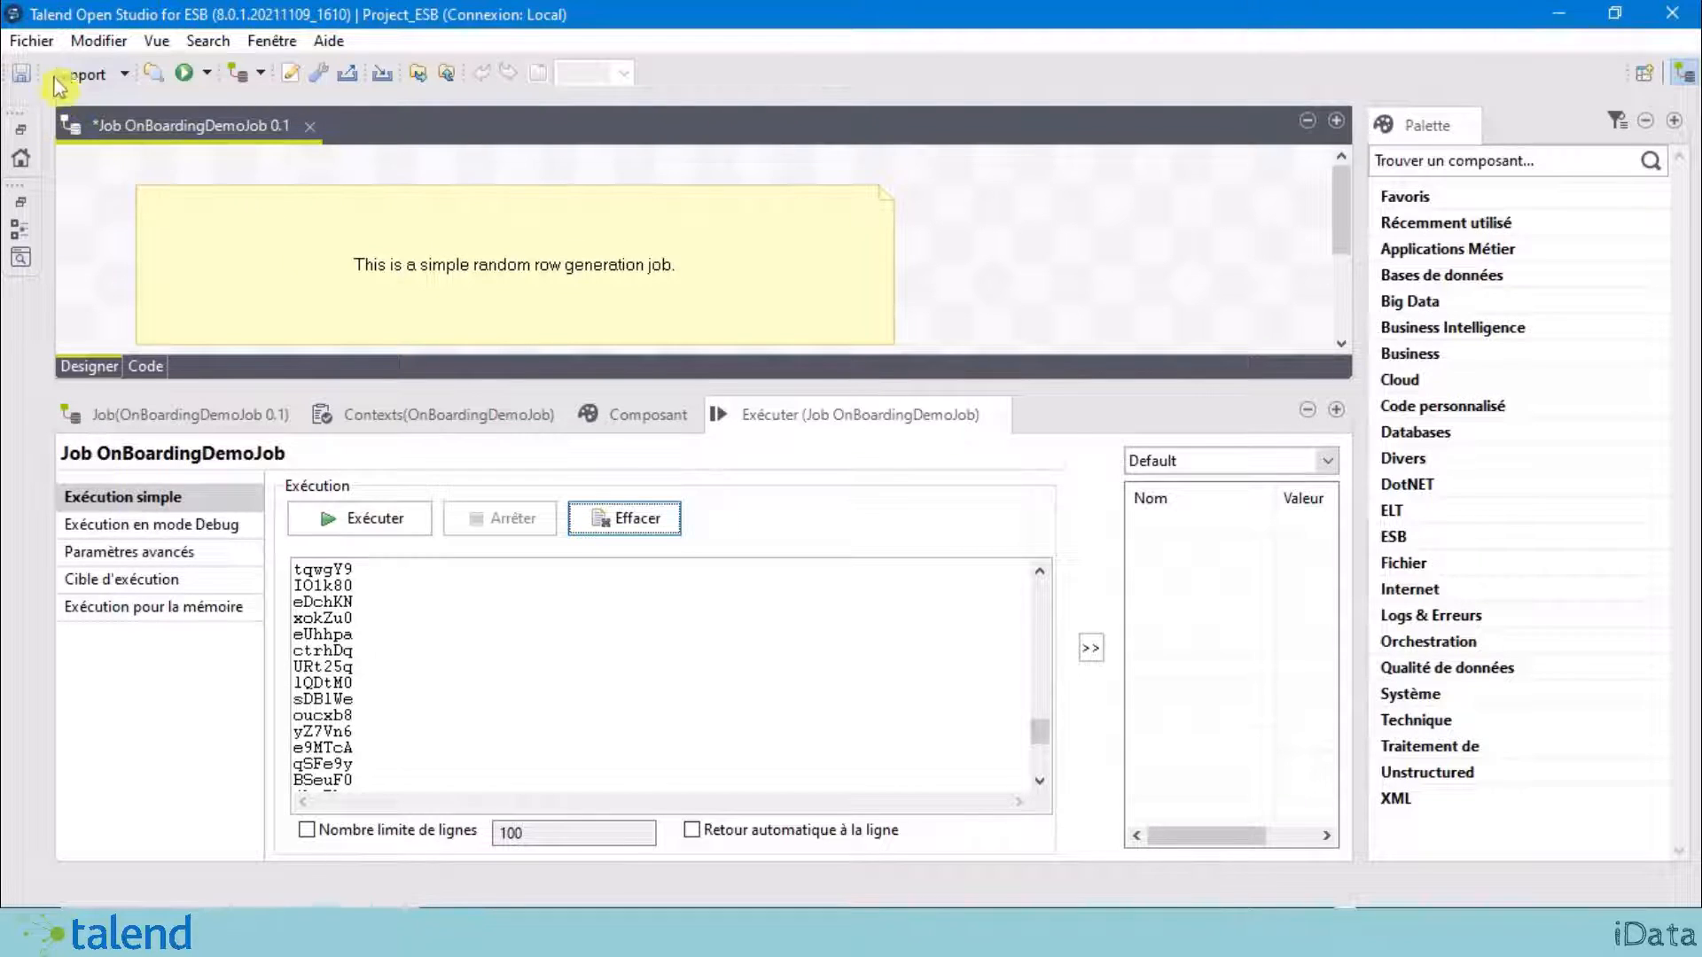
- Save OnBoardingDemoJob and restore the minimized Référentiel view
{"action": "left_click", "coordinate": [23, 73]}
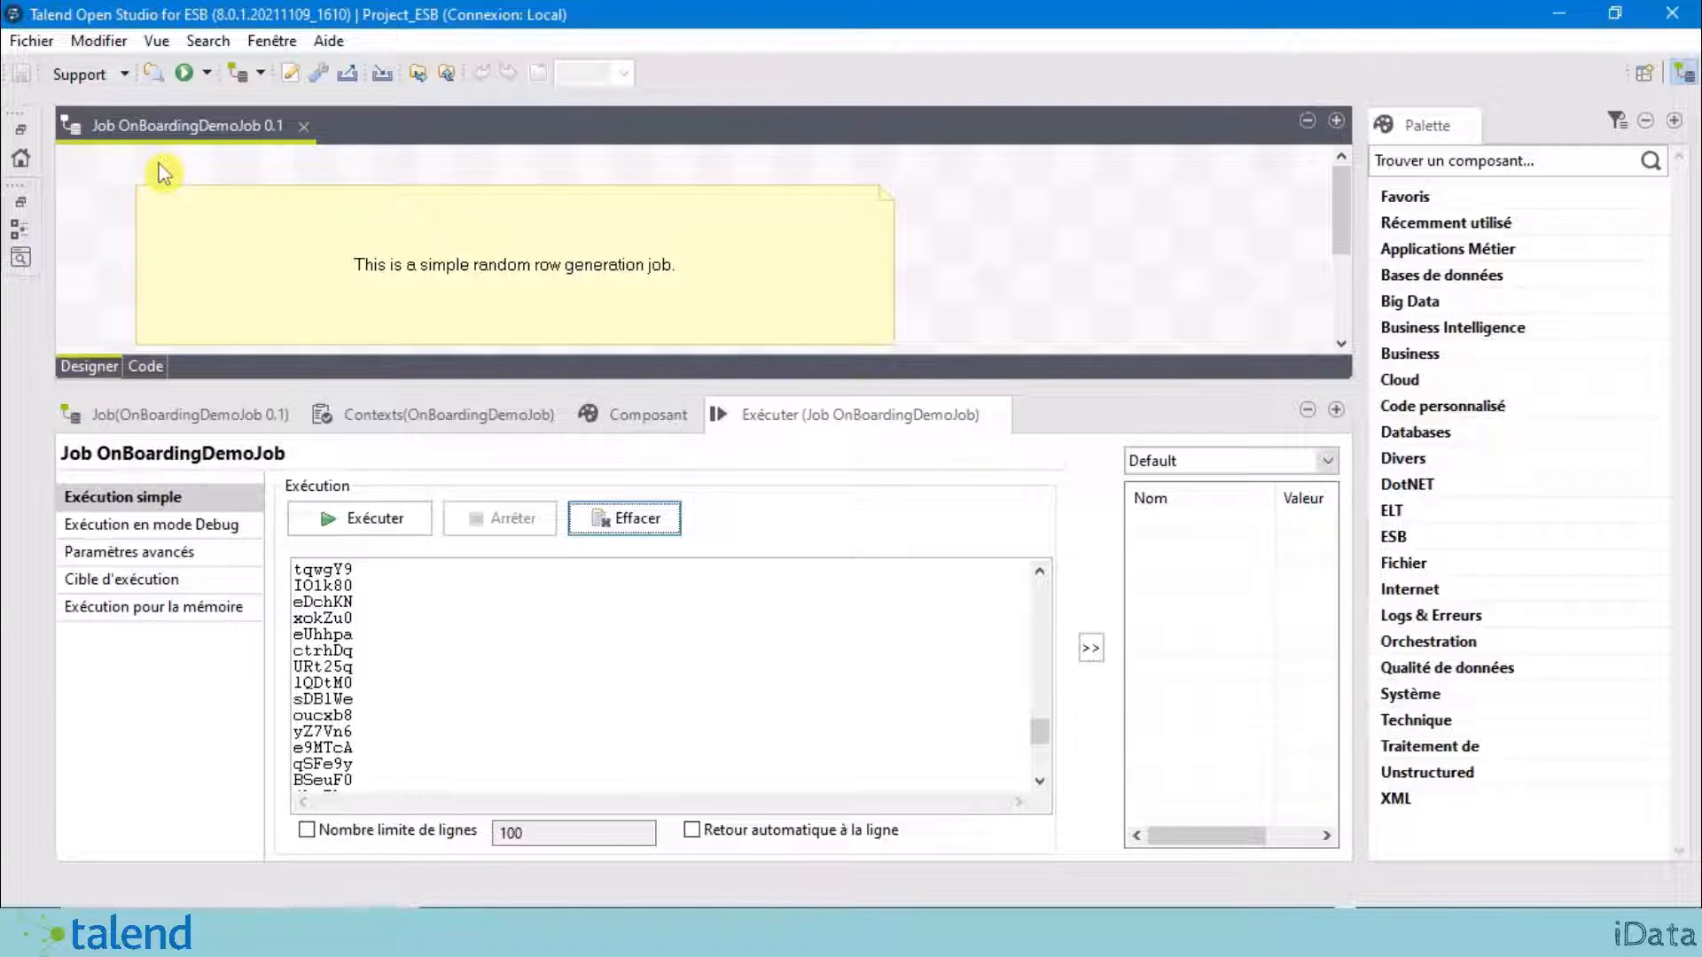
{"action": "left_click", "coordinate": [22, 130]}
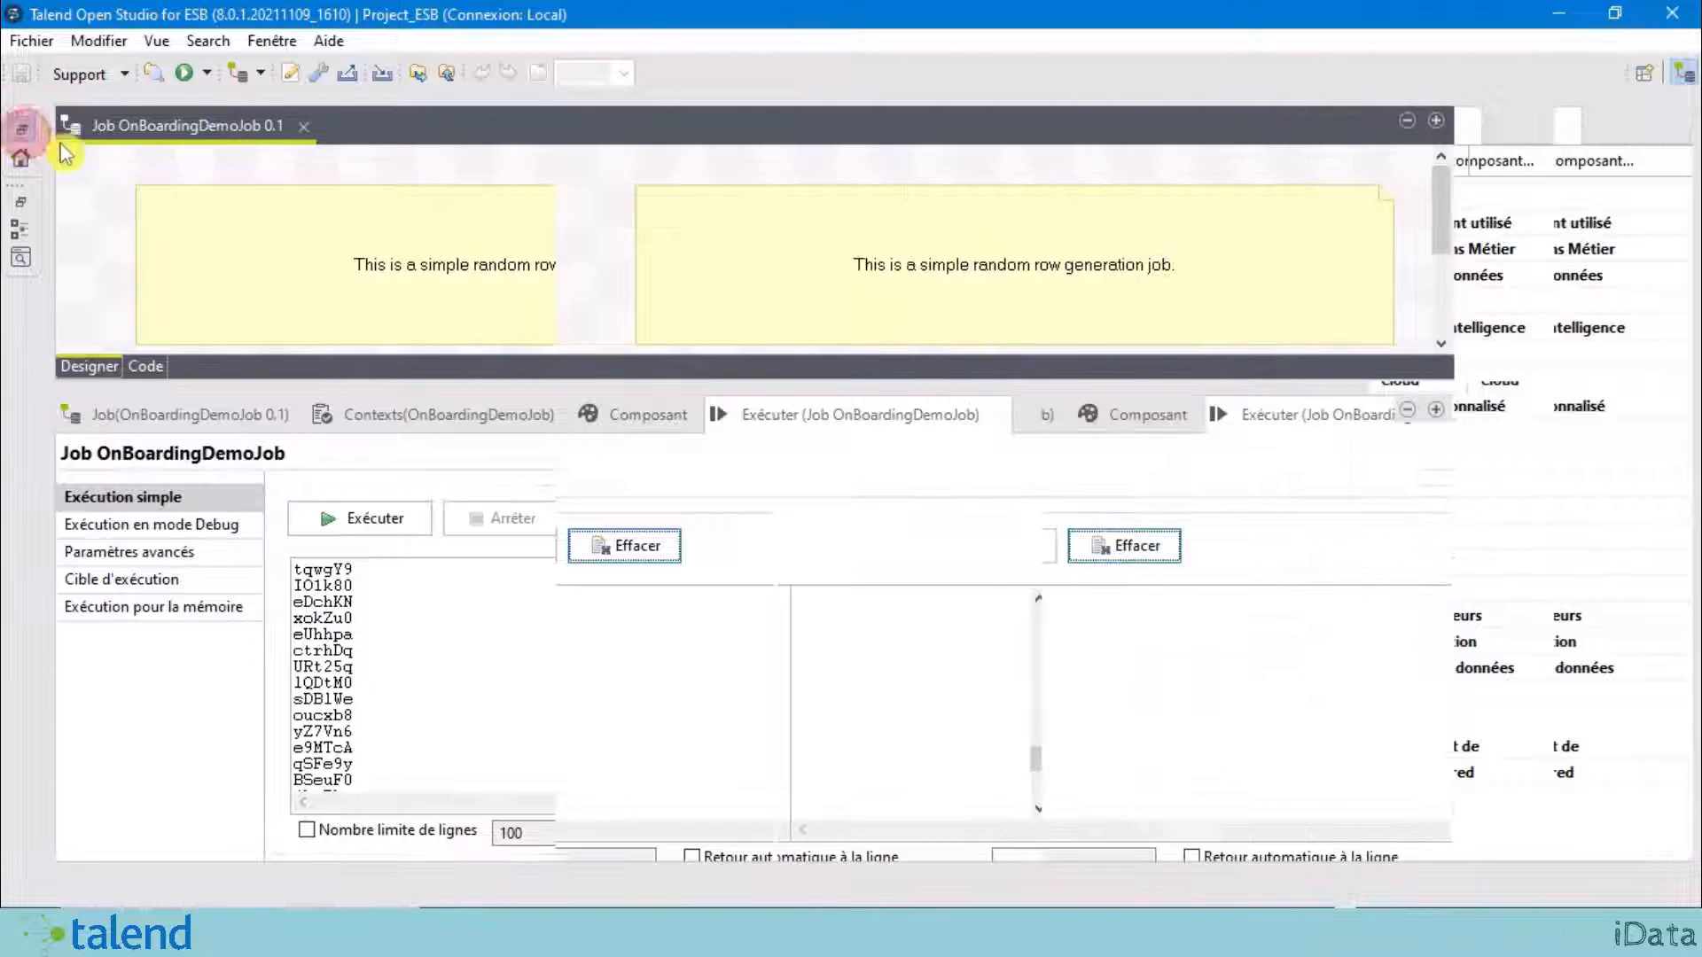